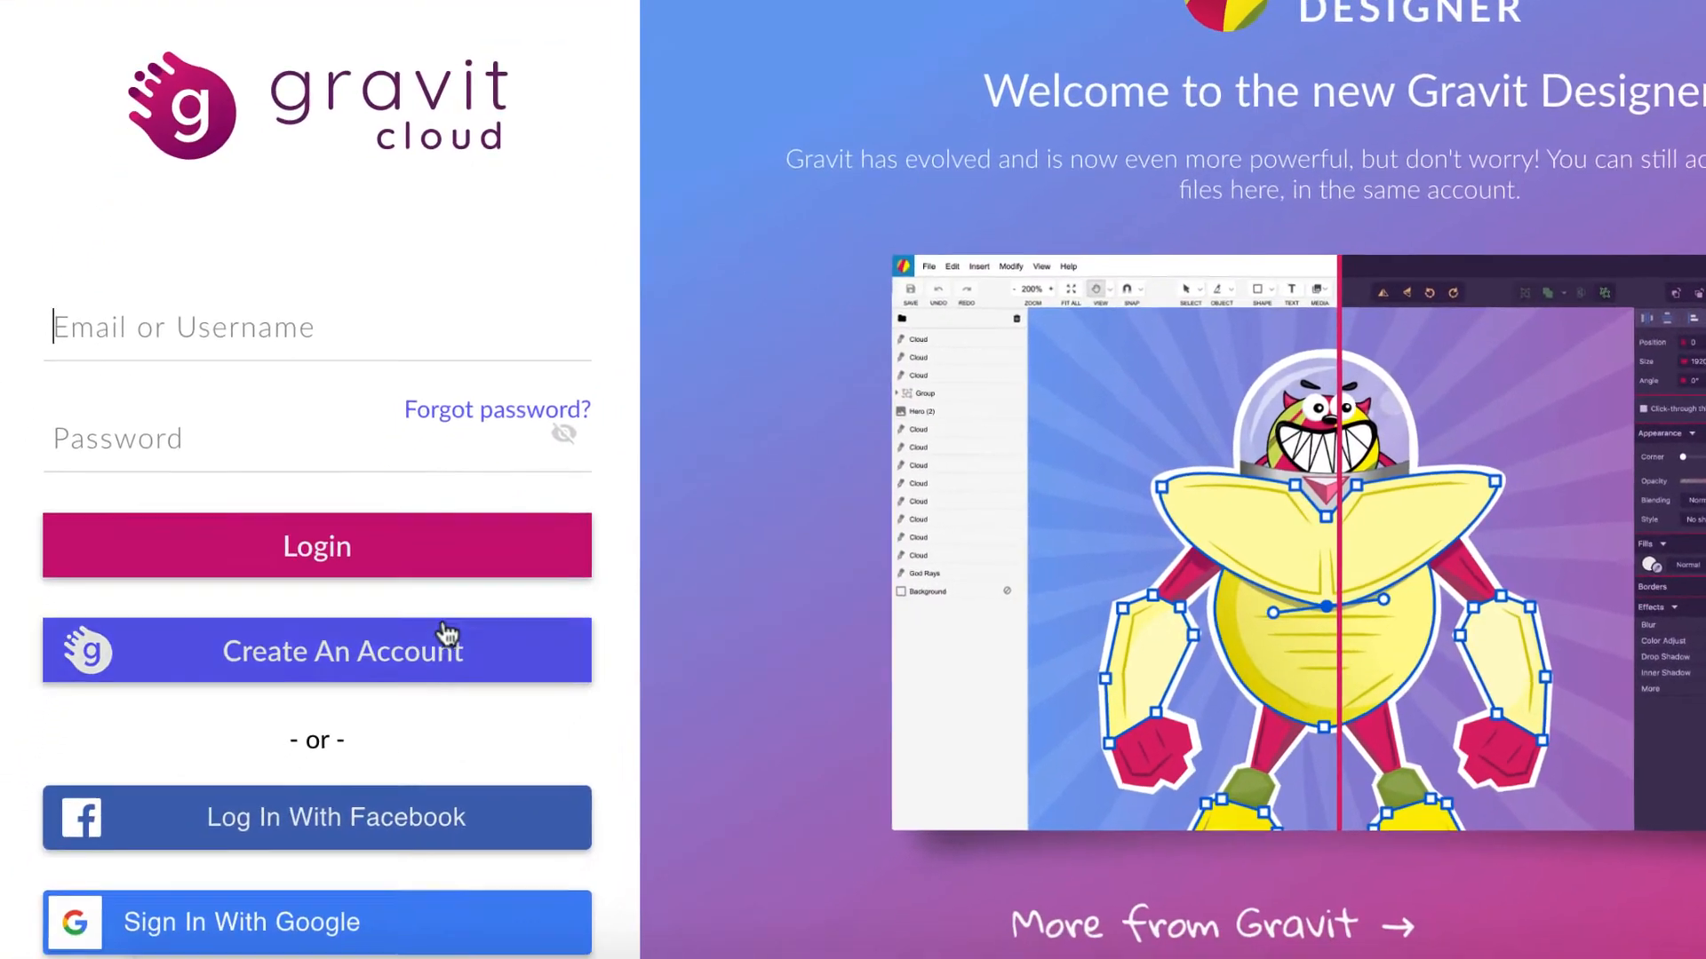
Step: Choose Create An Account on the Gravit Cloud login page to get the sign-up form
click(447, 634)
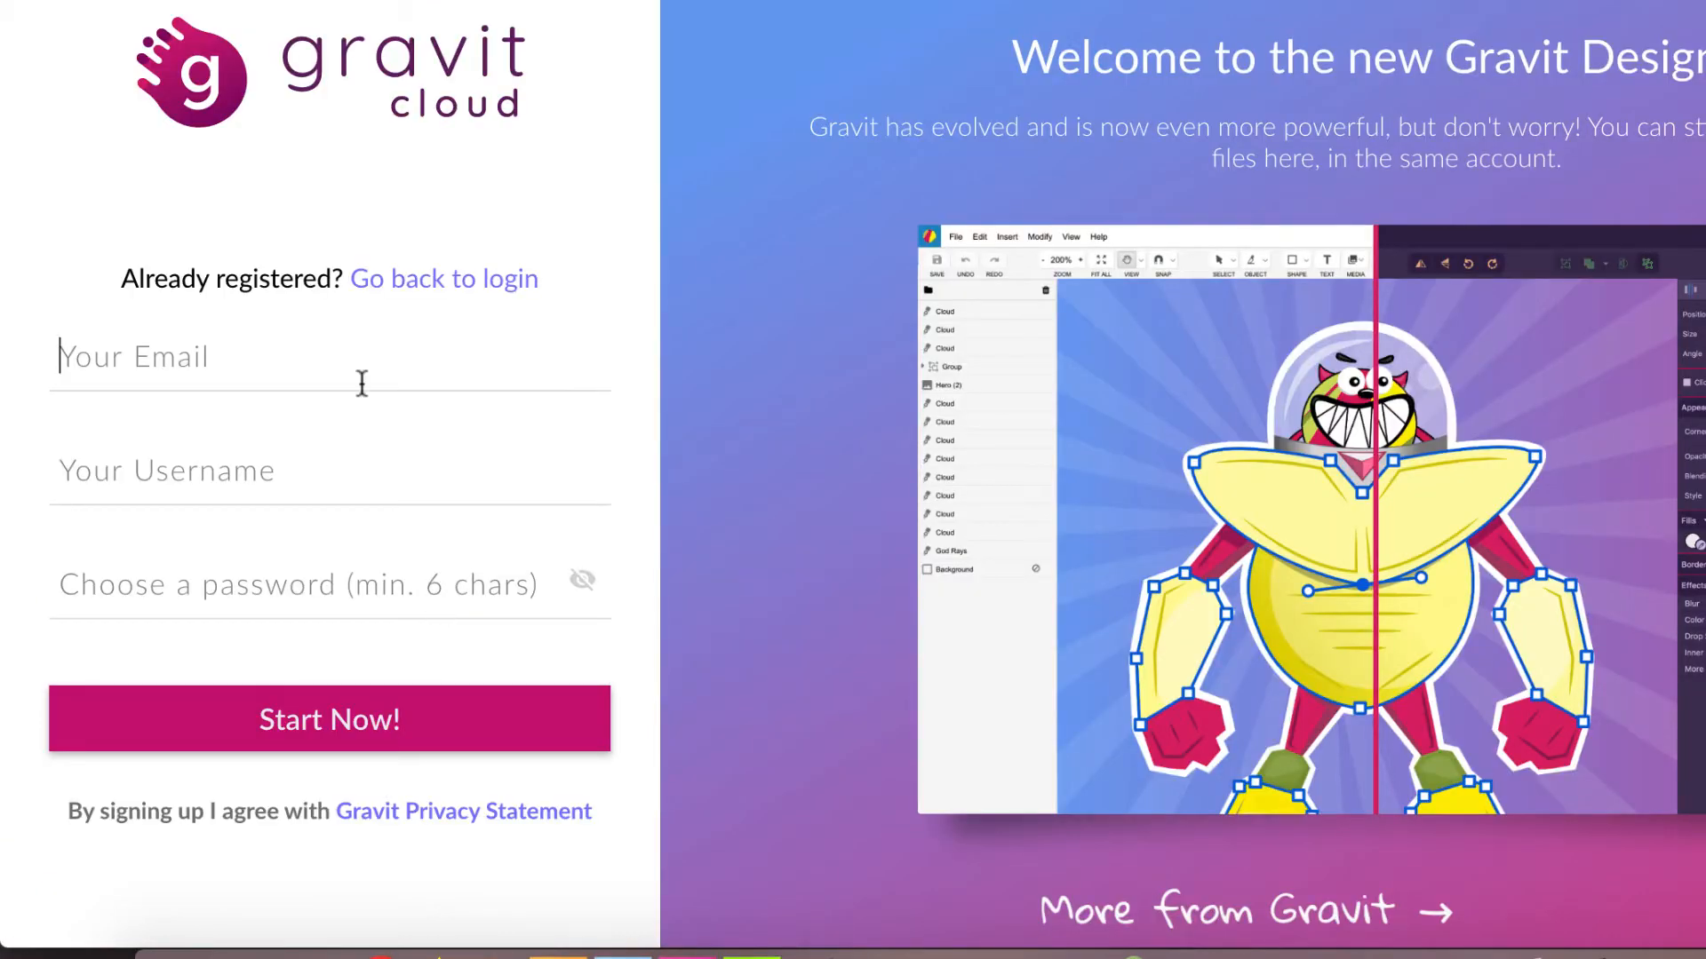
Step: Fill in the email and username from saved suggestions, enter a password, and submit with Start Now!
text(rm)
click(324, 437)
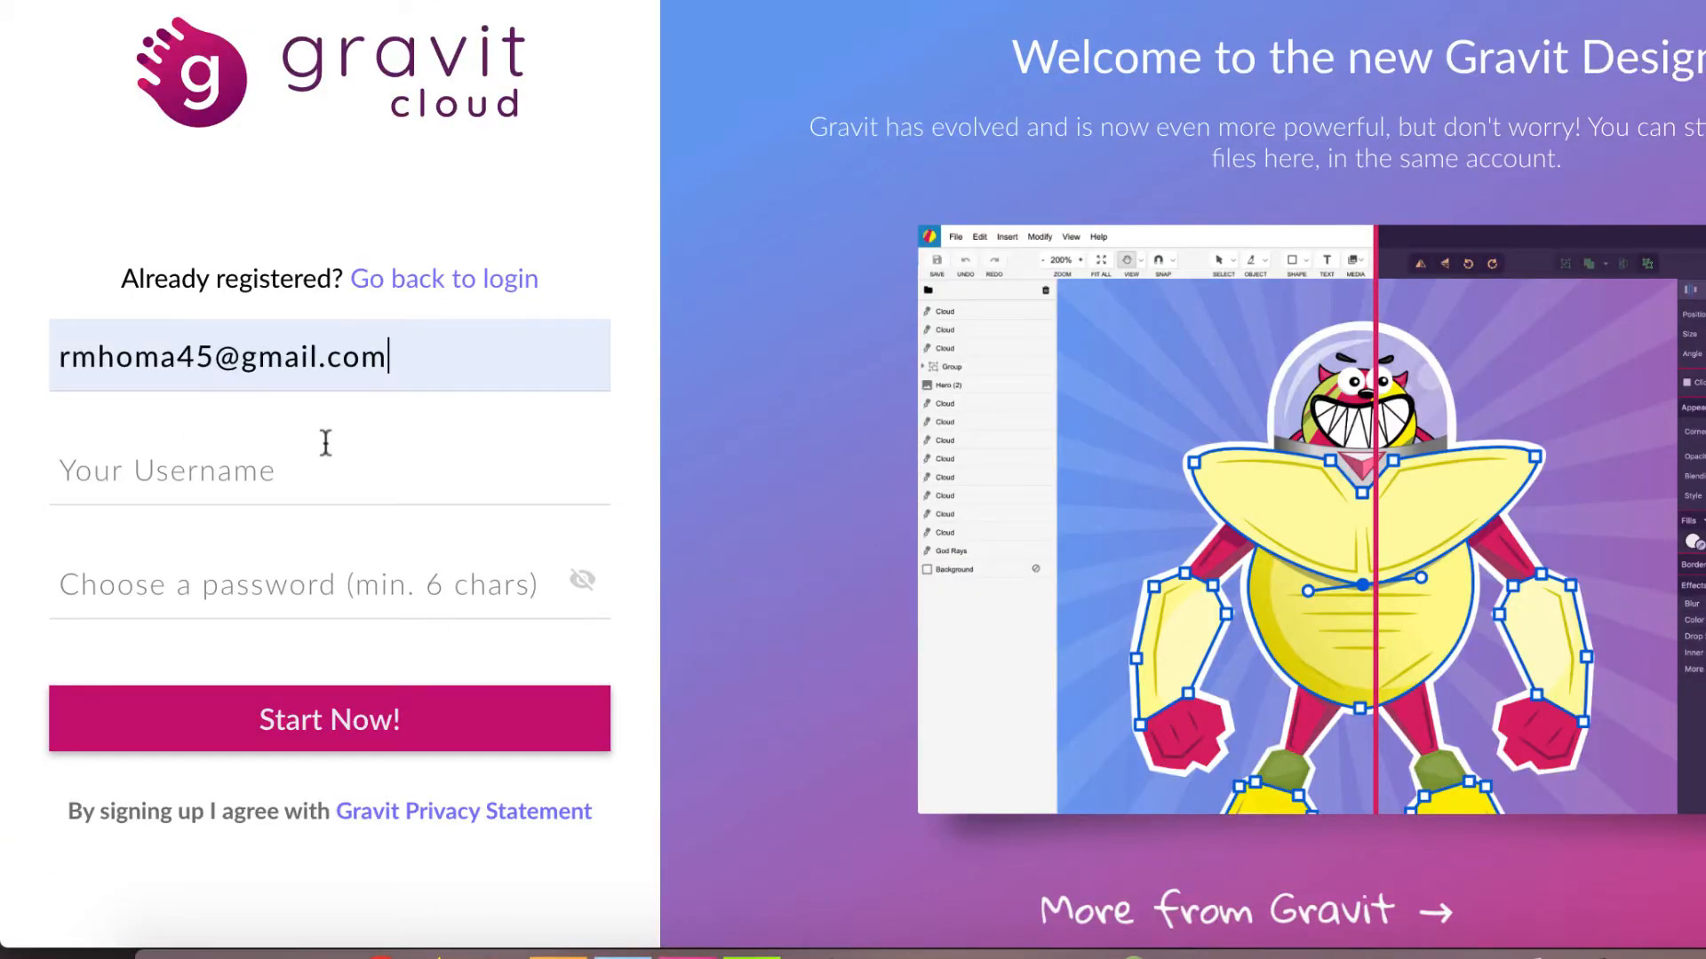
click(304, 480)
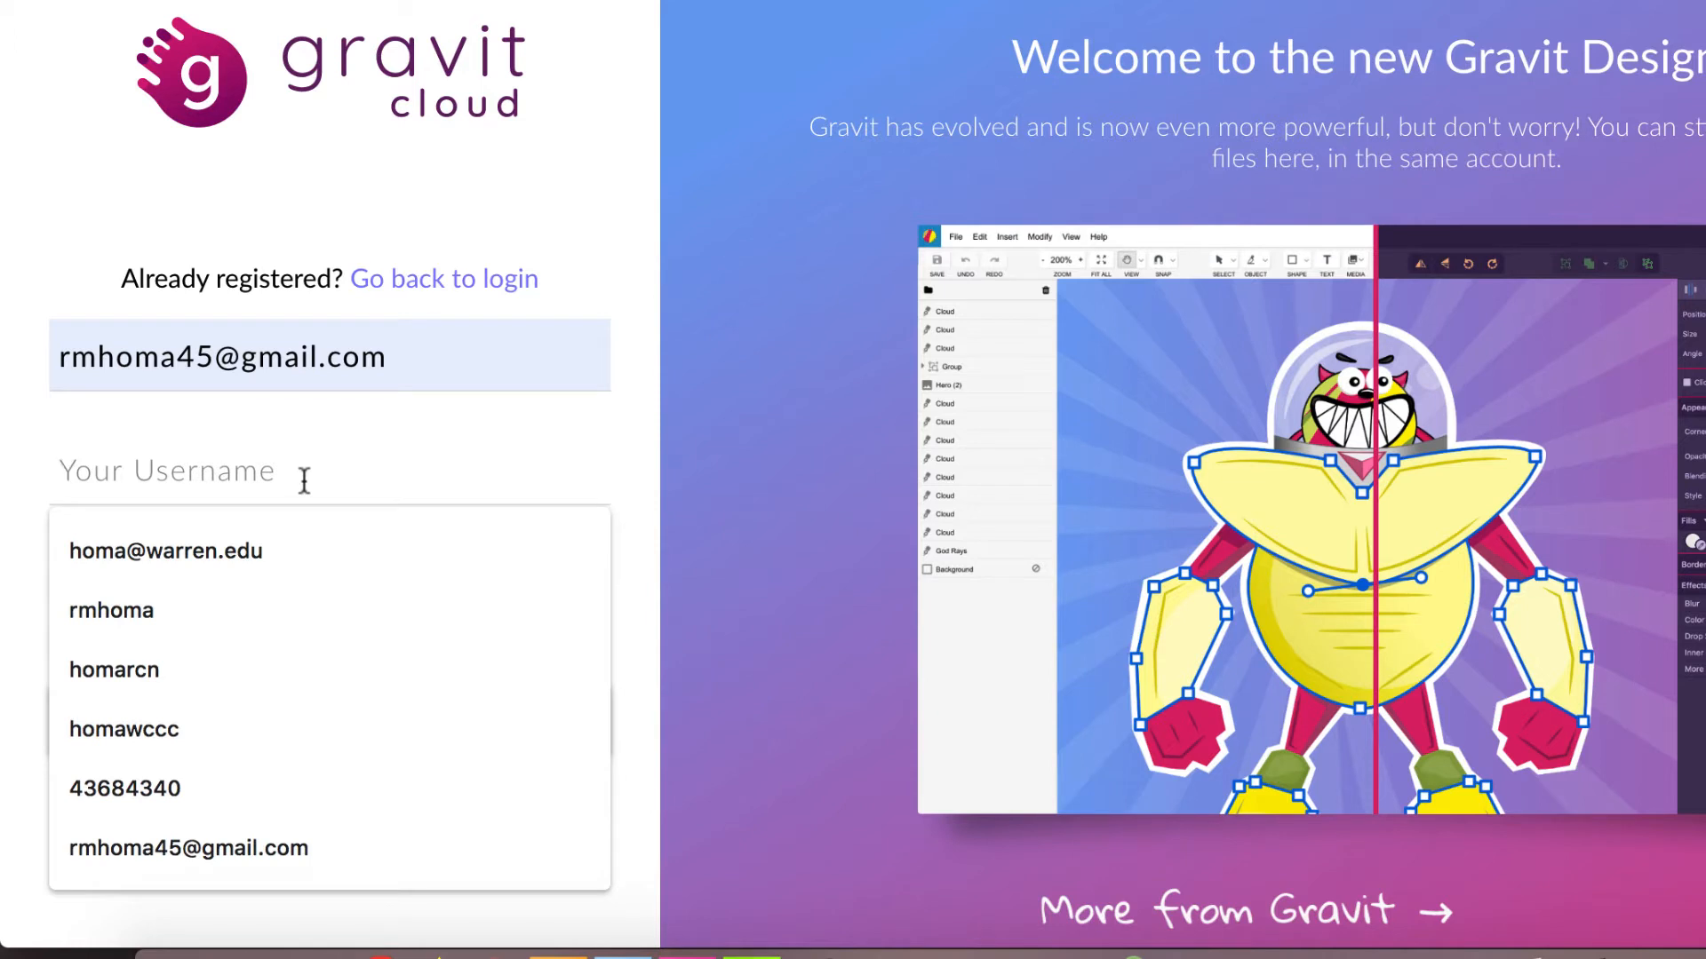
click(142, 622)
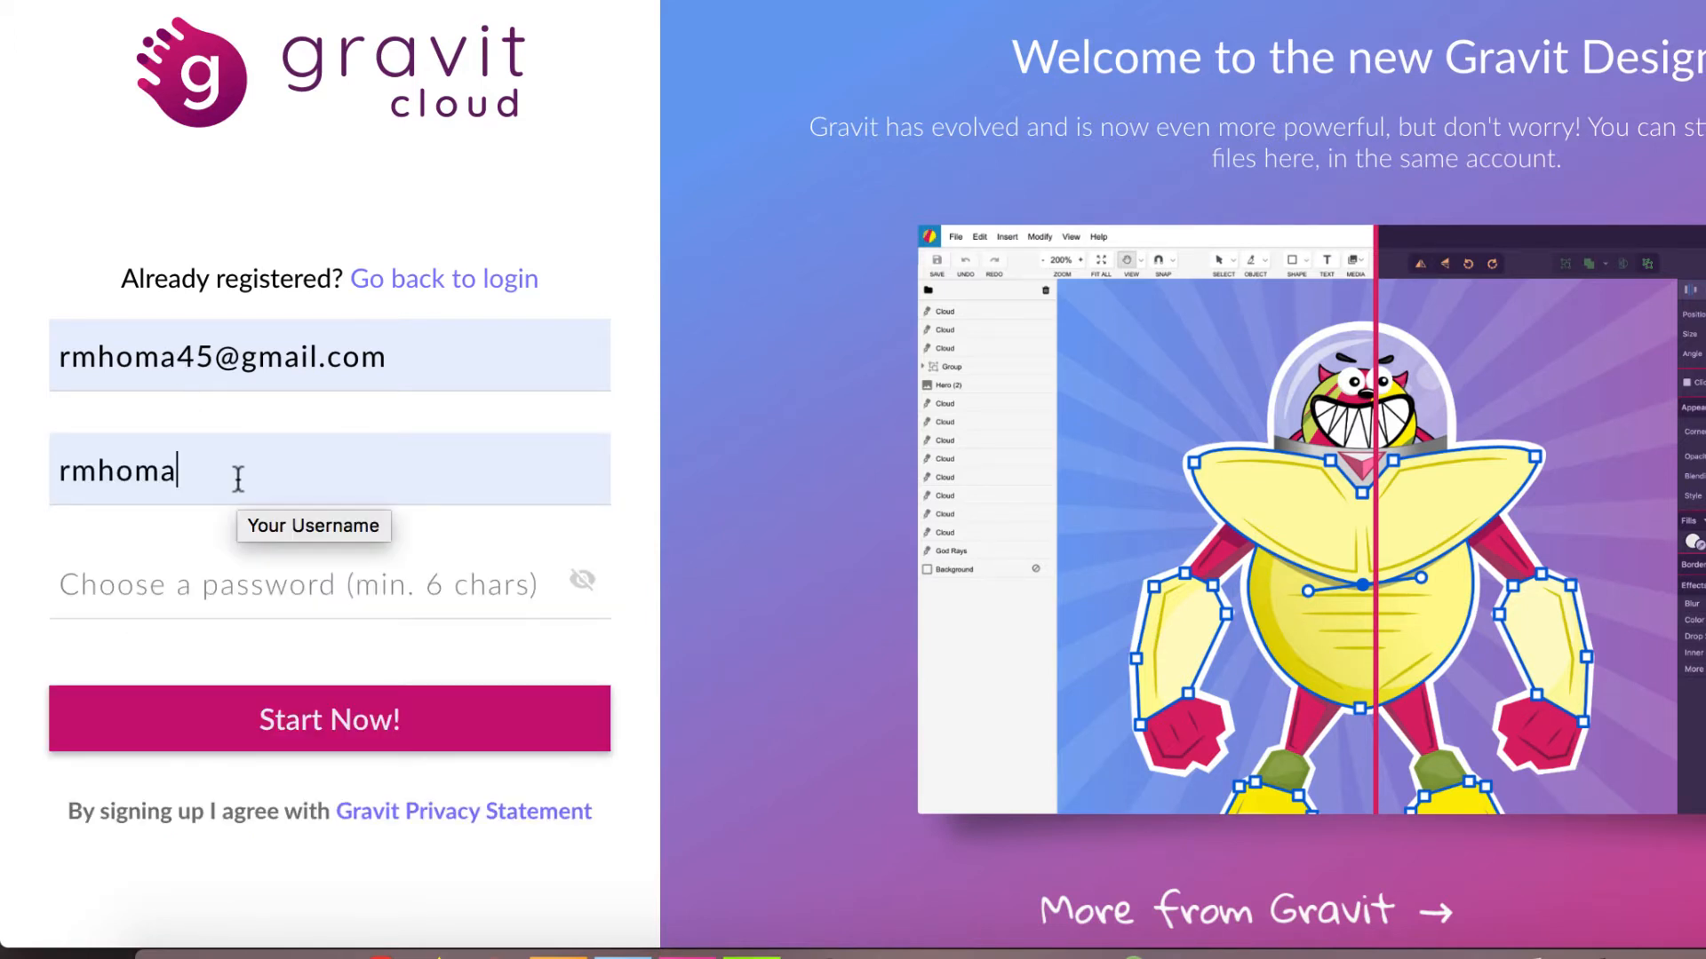
click(229, 589)
text(r)
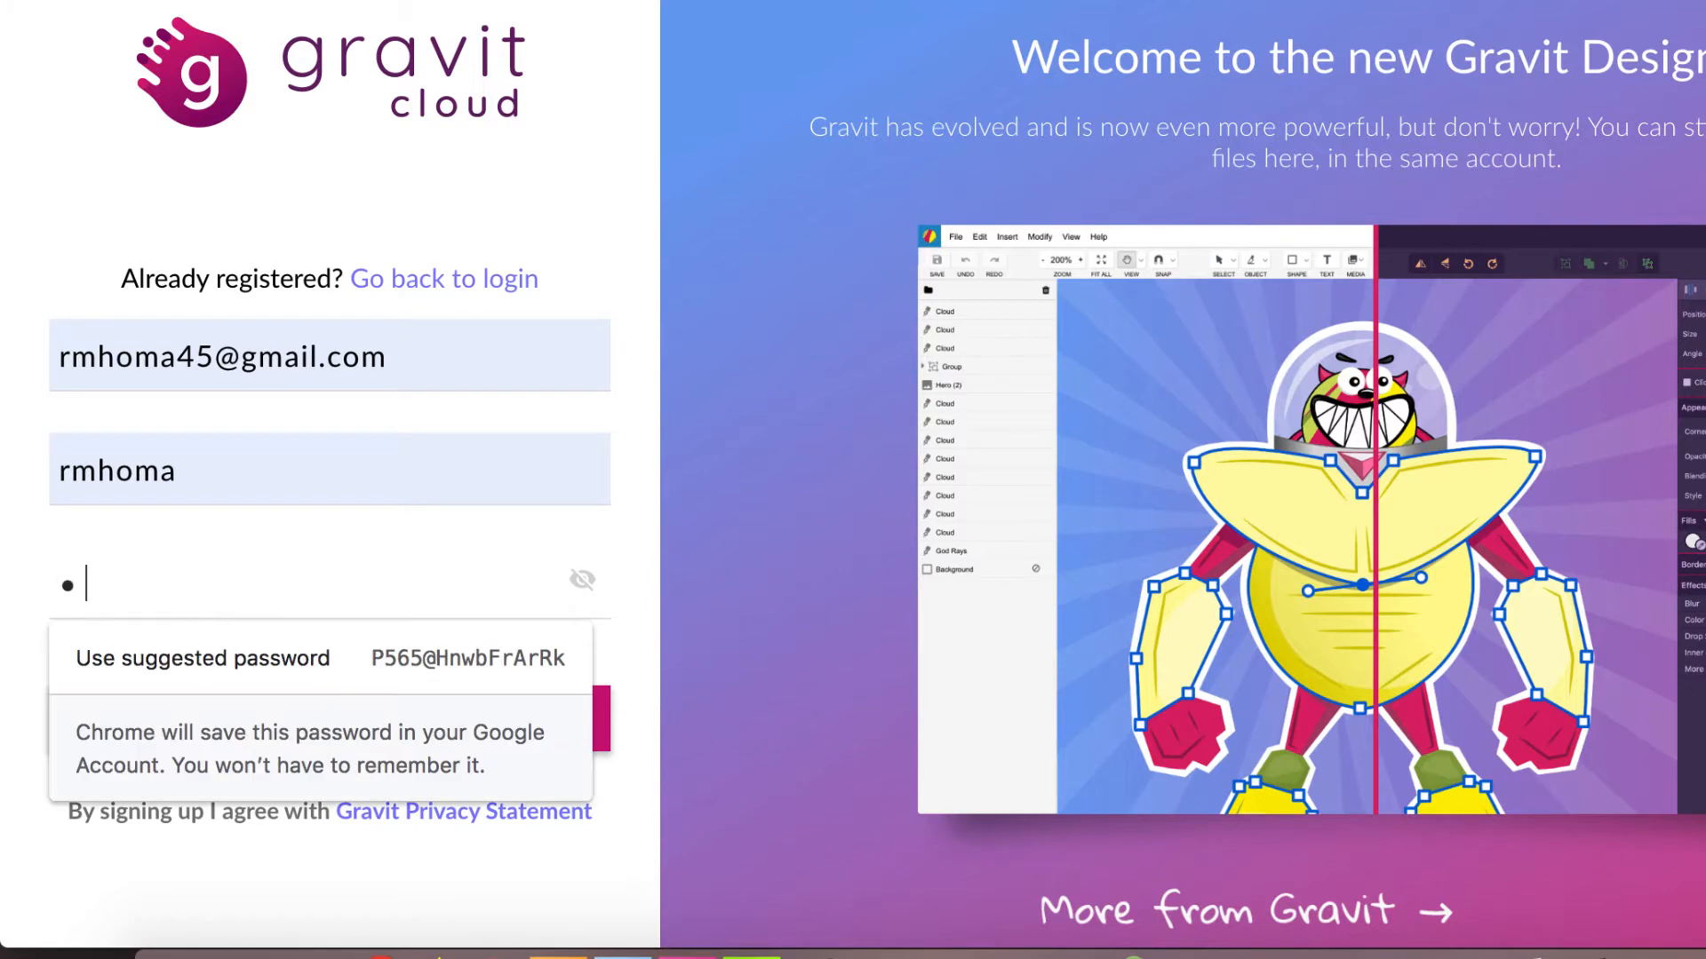
text(•••••)
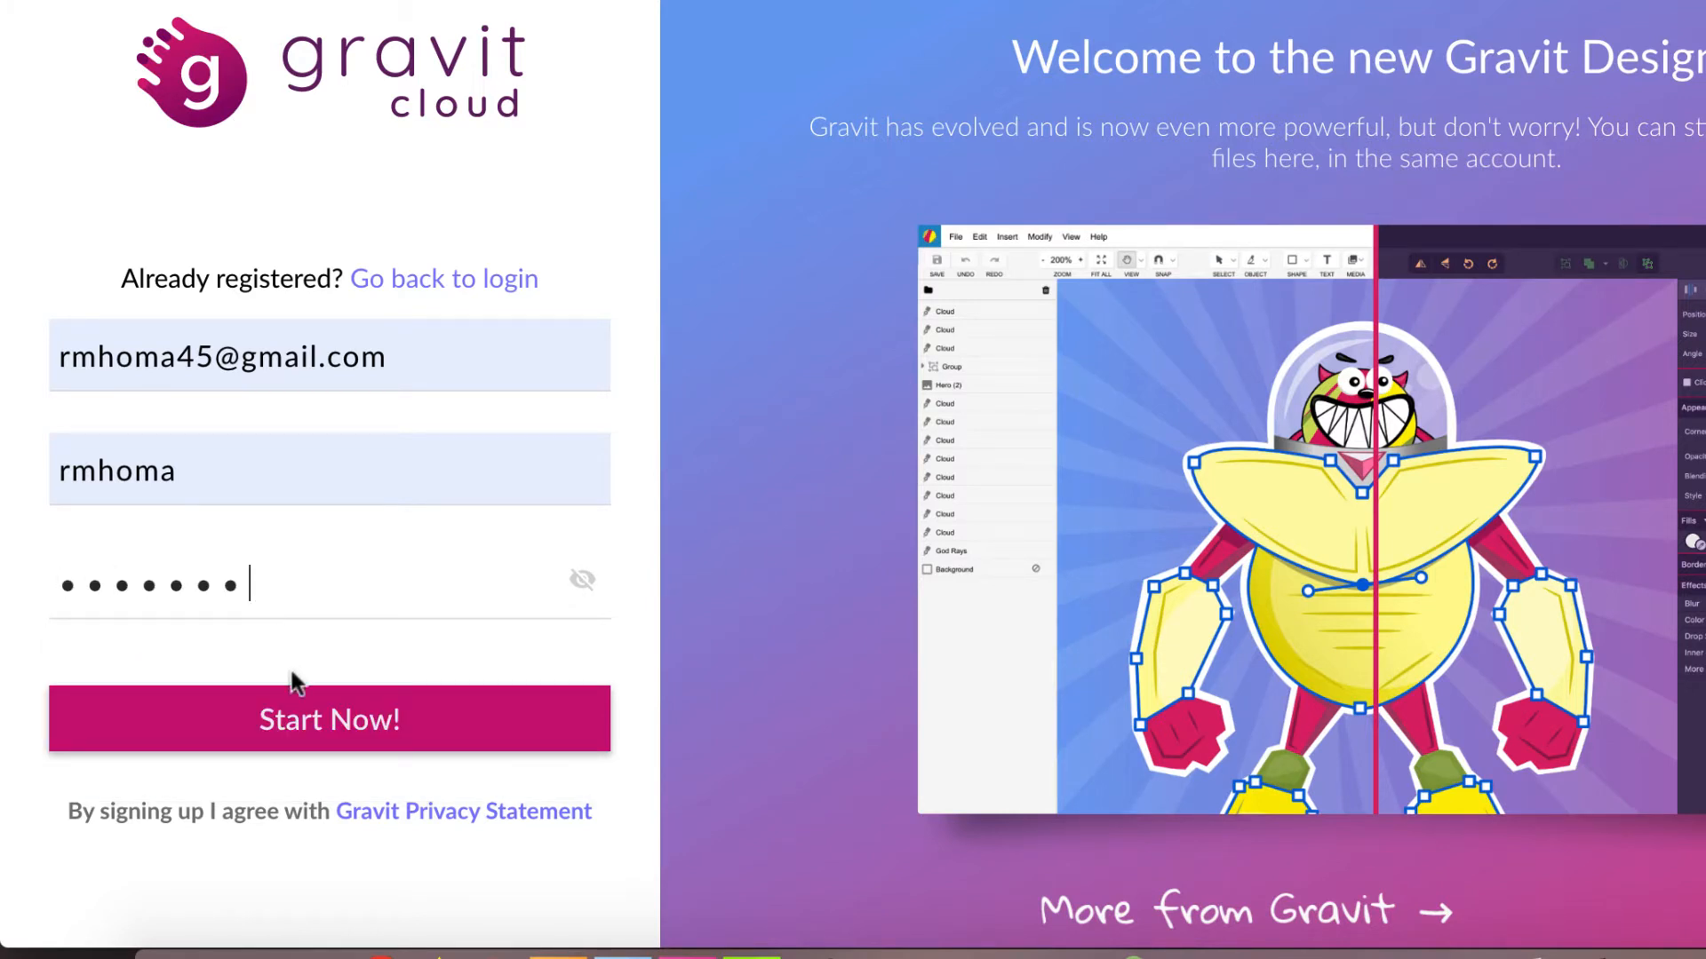
click(319, 727)
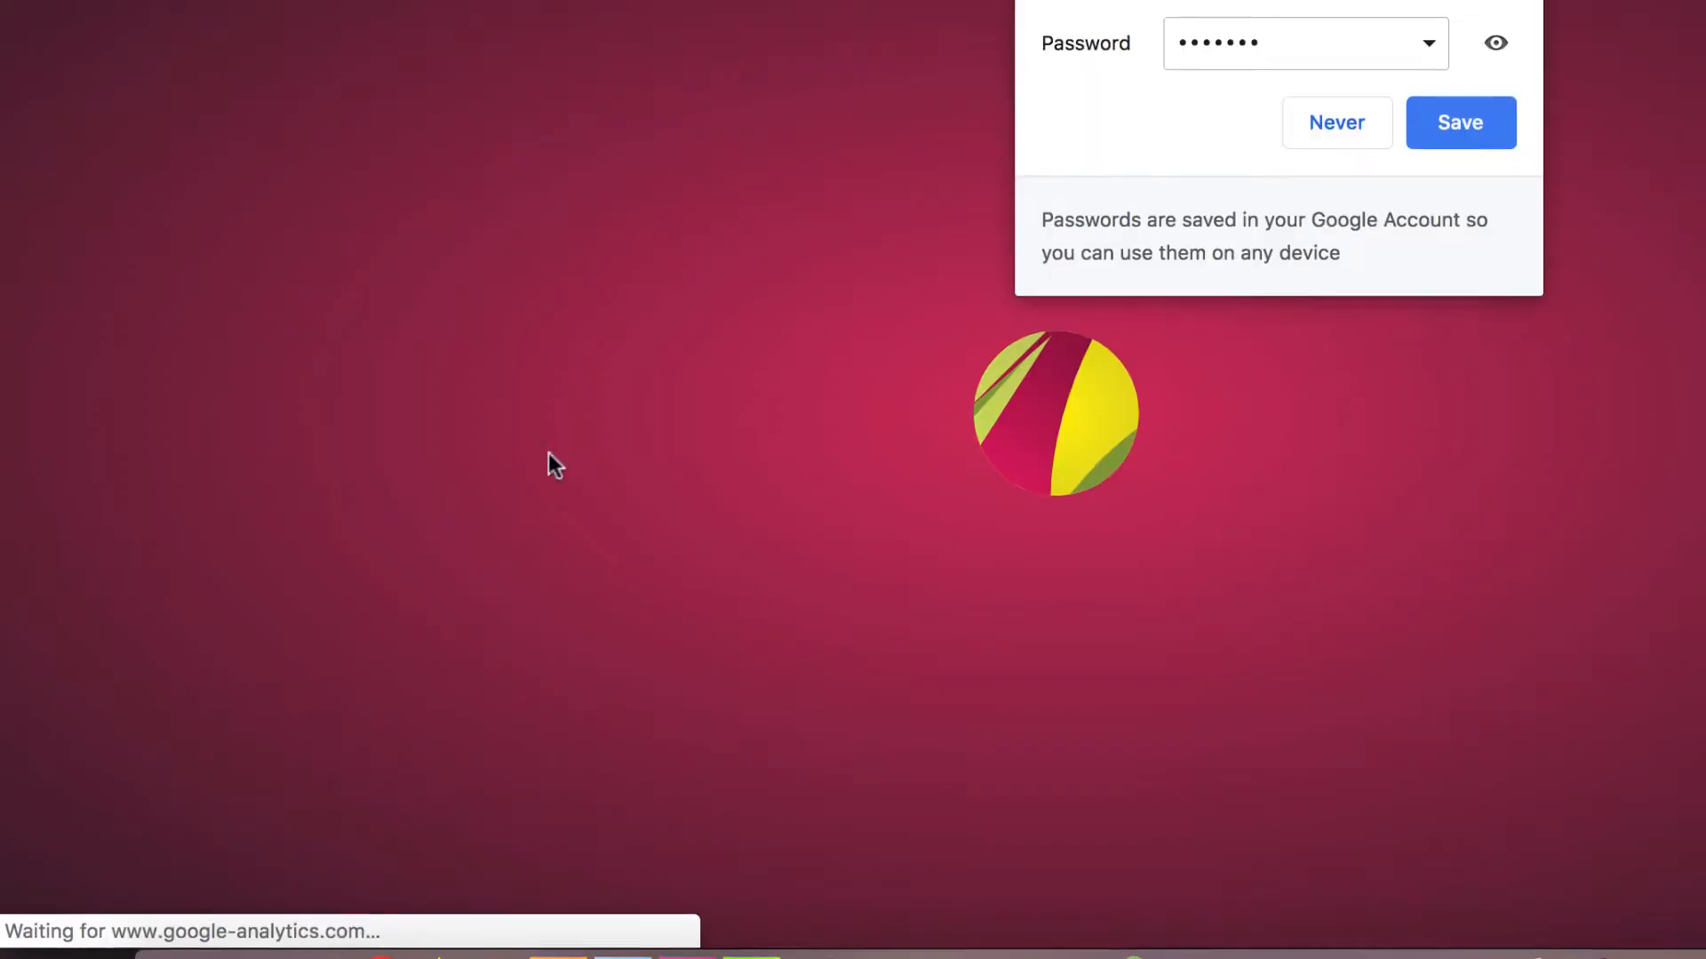
Step: Dismiss Chrome's save-password prompt and create a new design with width and height left empty
click(1517, 189)
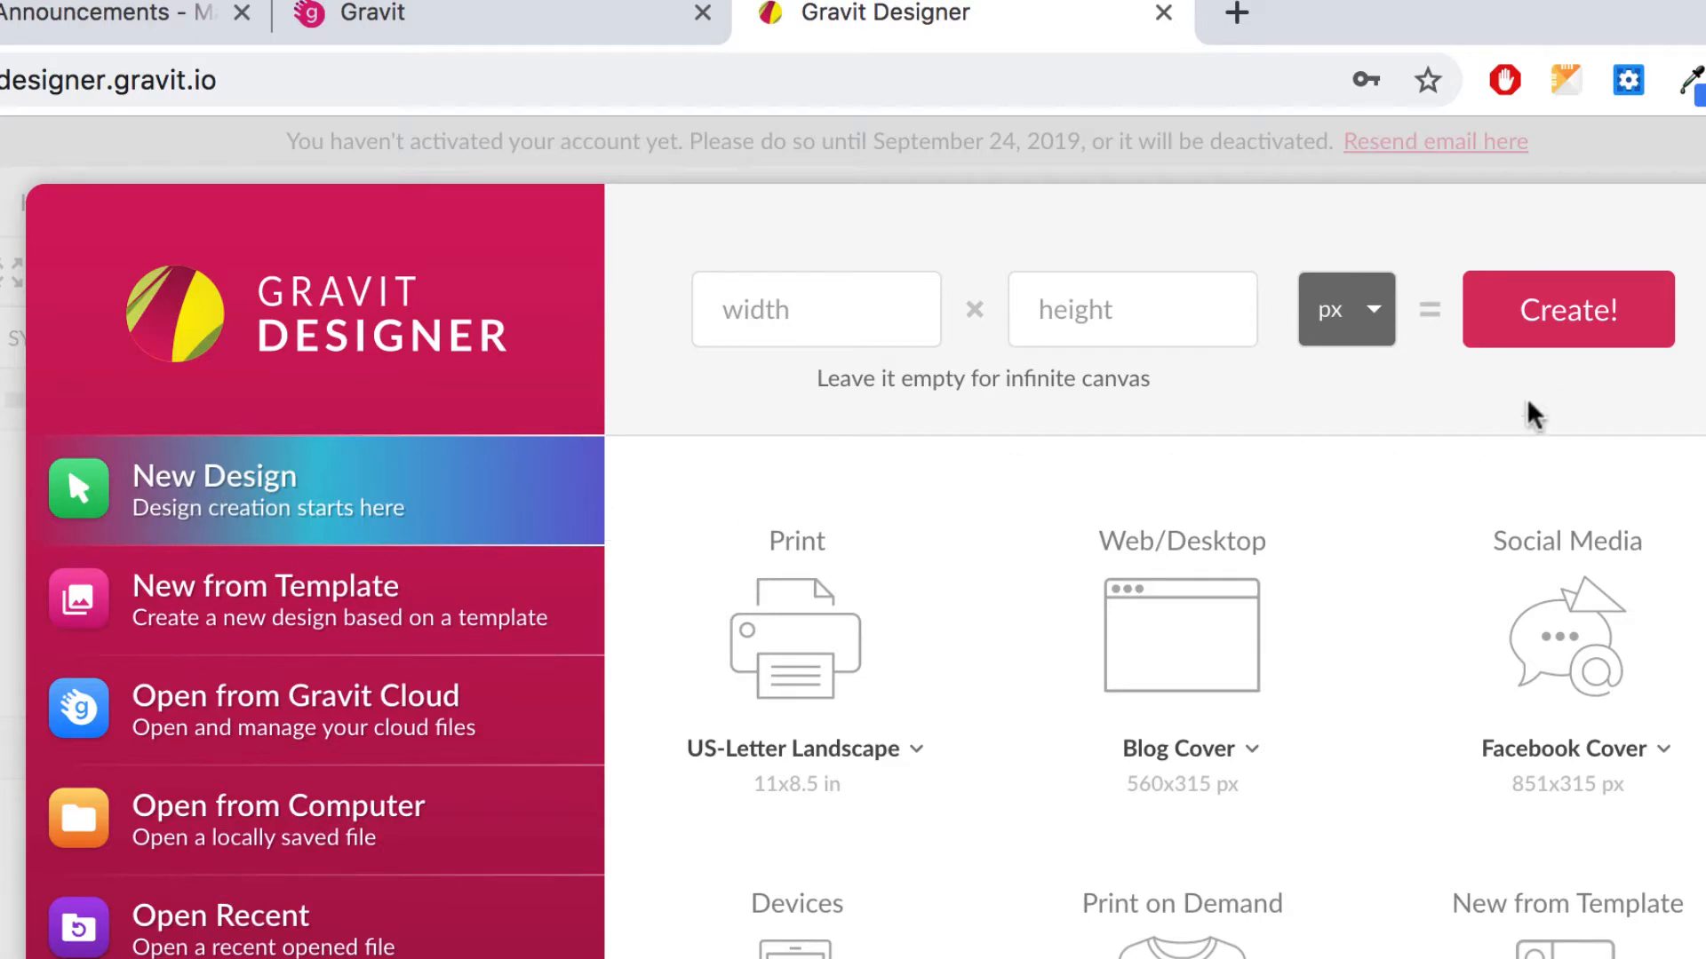
click(1590, 322)
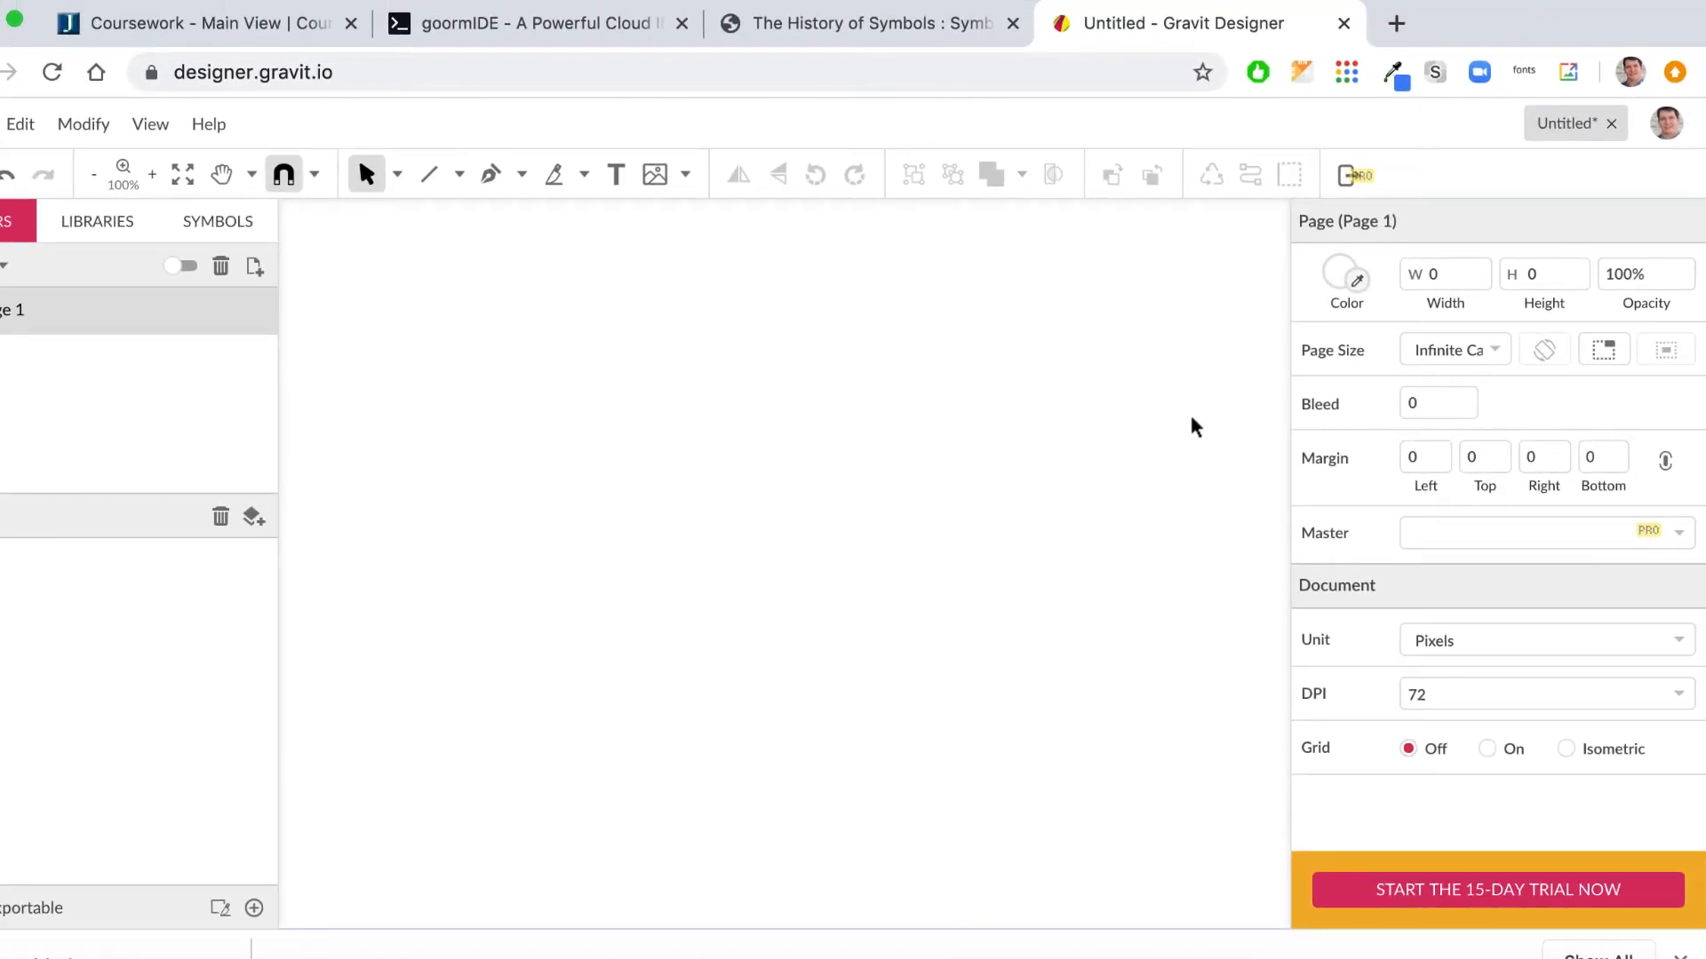
Step: Pick Ellipse from the toolbar's shape tool dropdown, passing through Rectangle first
click(455, 174)
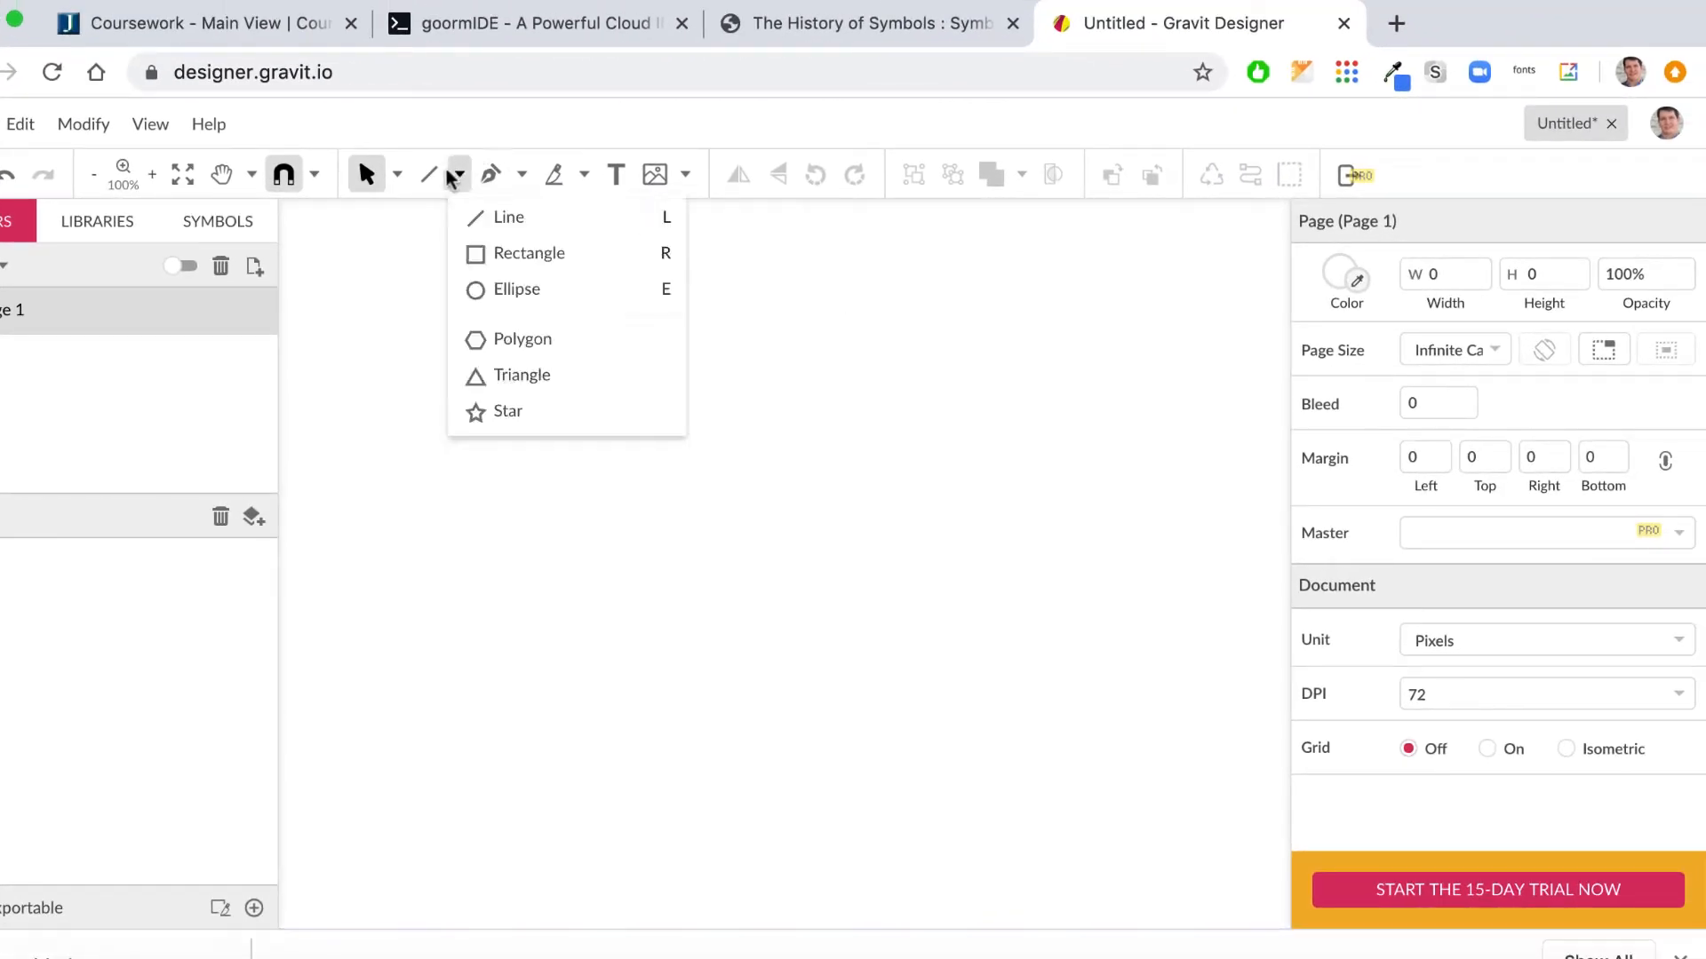
click(463, 172)
click(457, 172)
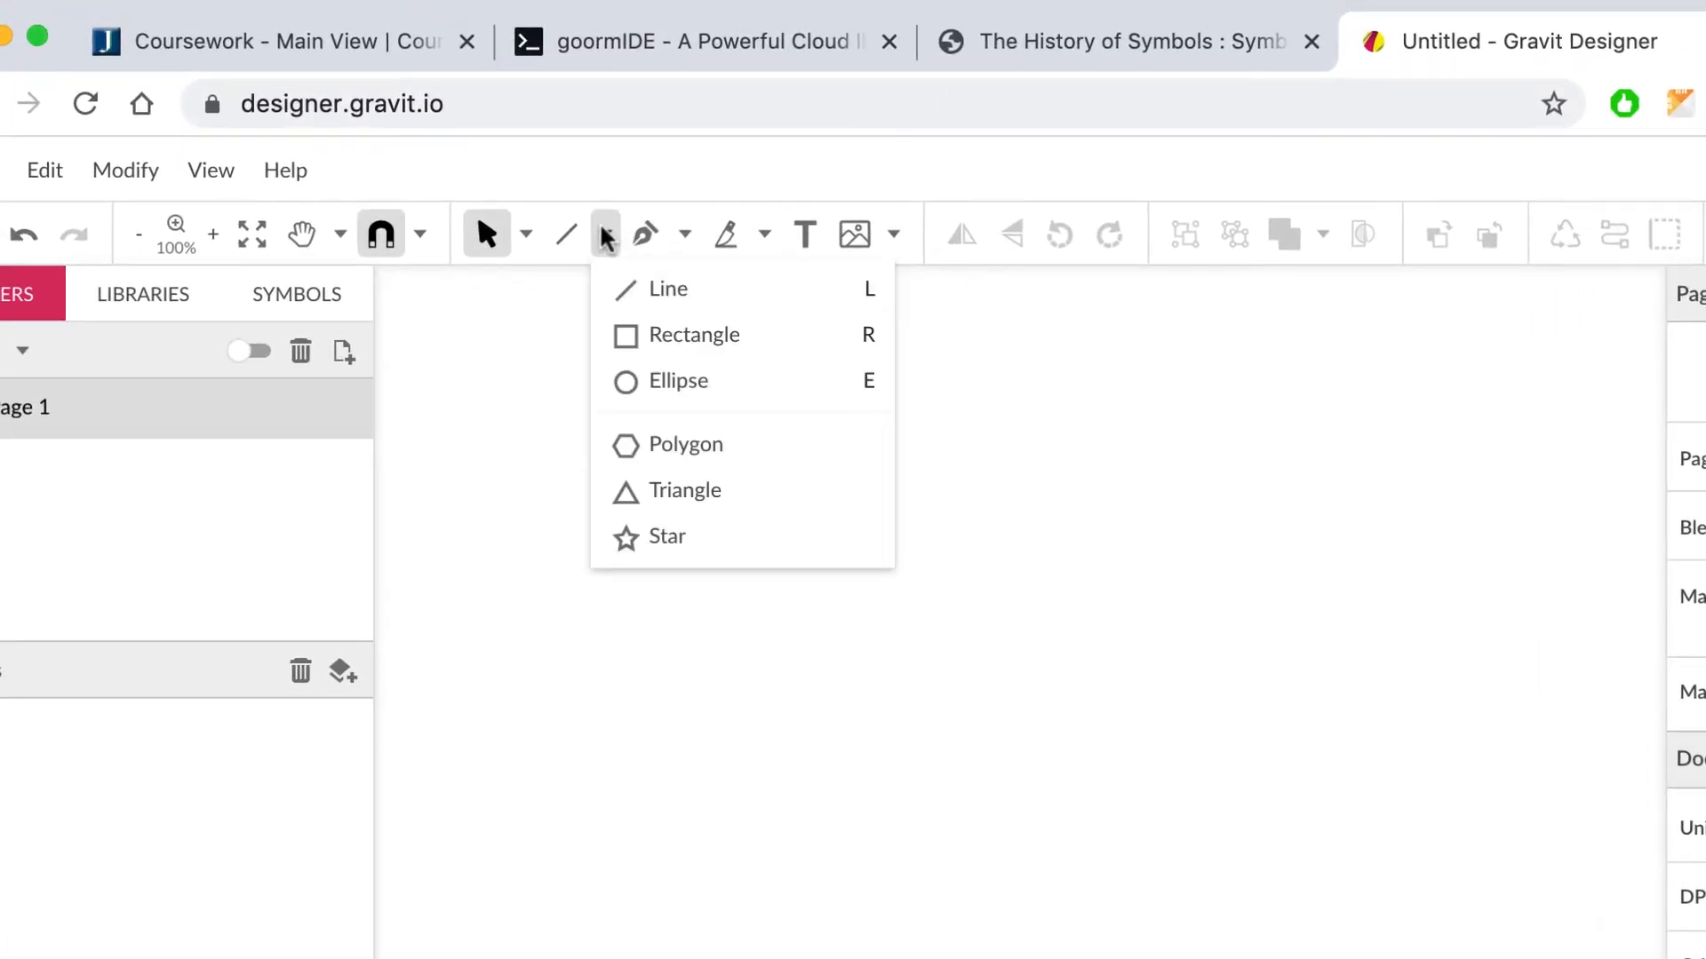
click(628, 339)
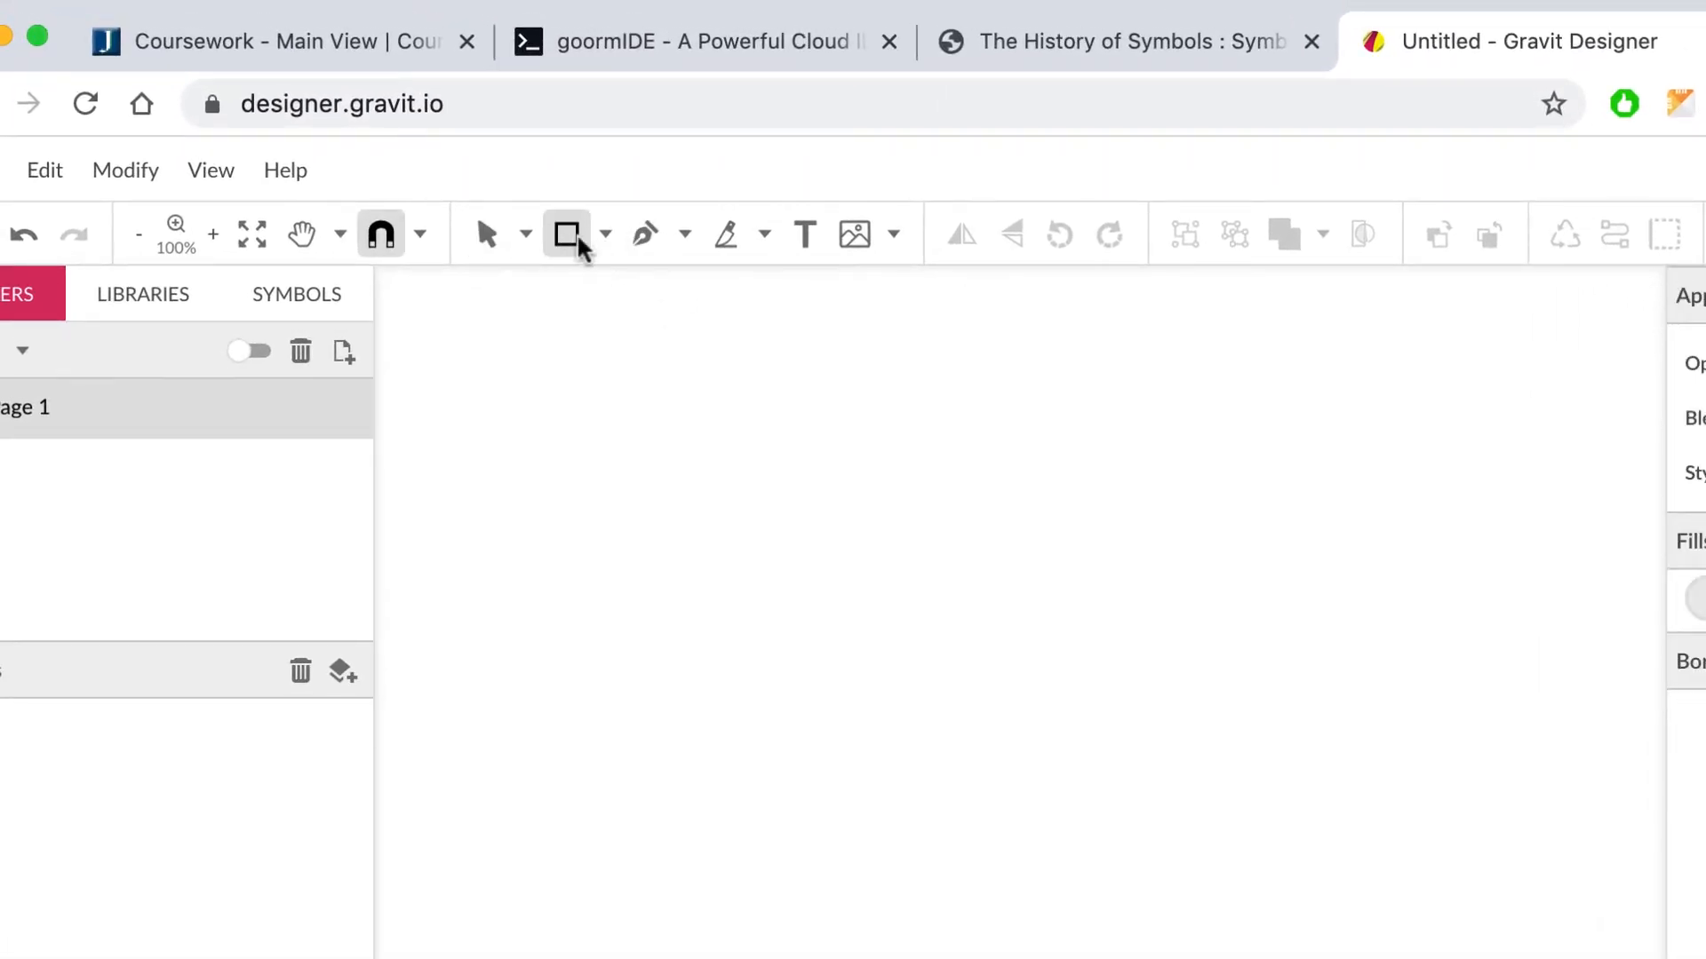
click(604, 238)
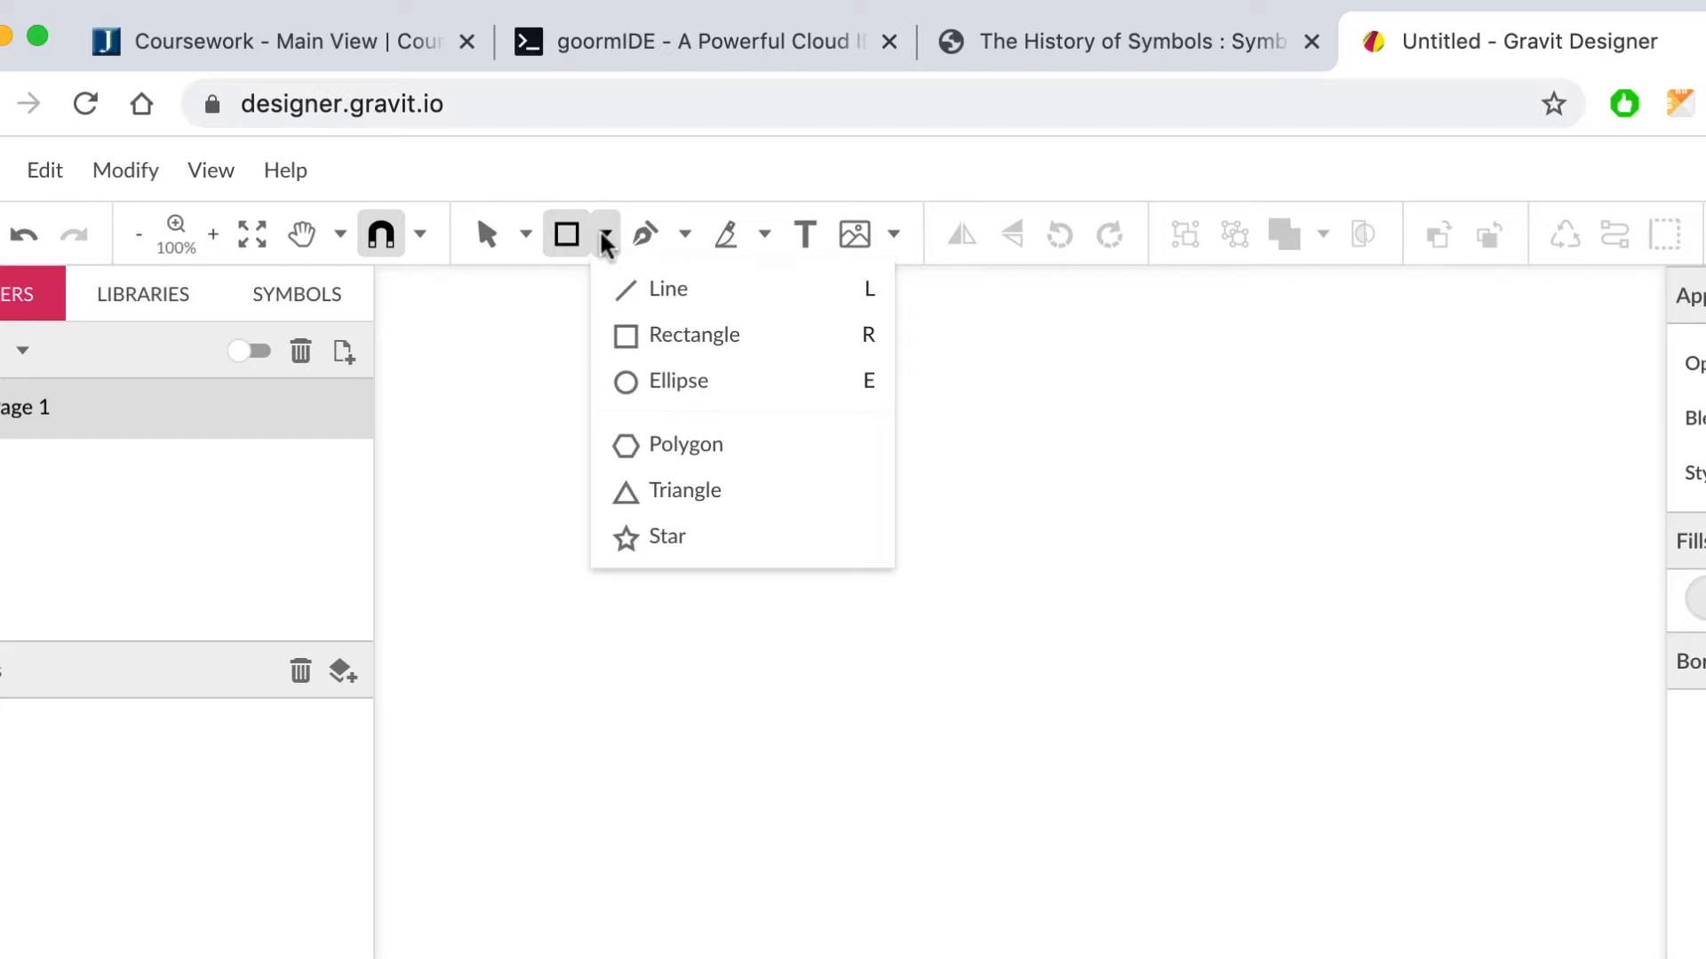
click(636, 383)
Step: Draw a tall ellipse about 392 × 467 px and nudge it slightly up and left
drag(610, 351, 1332, 958)
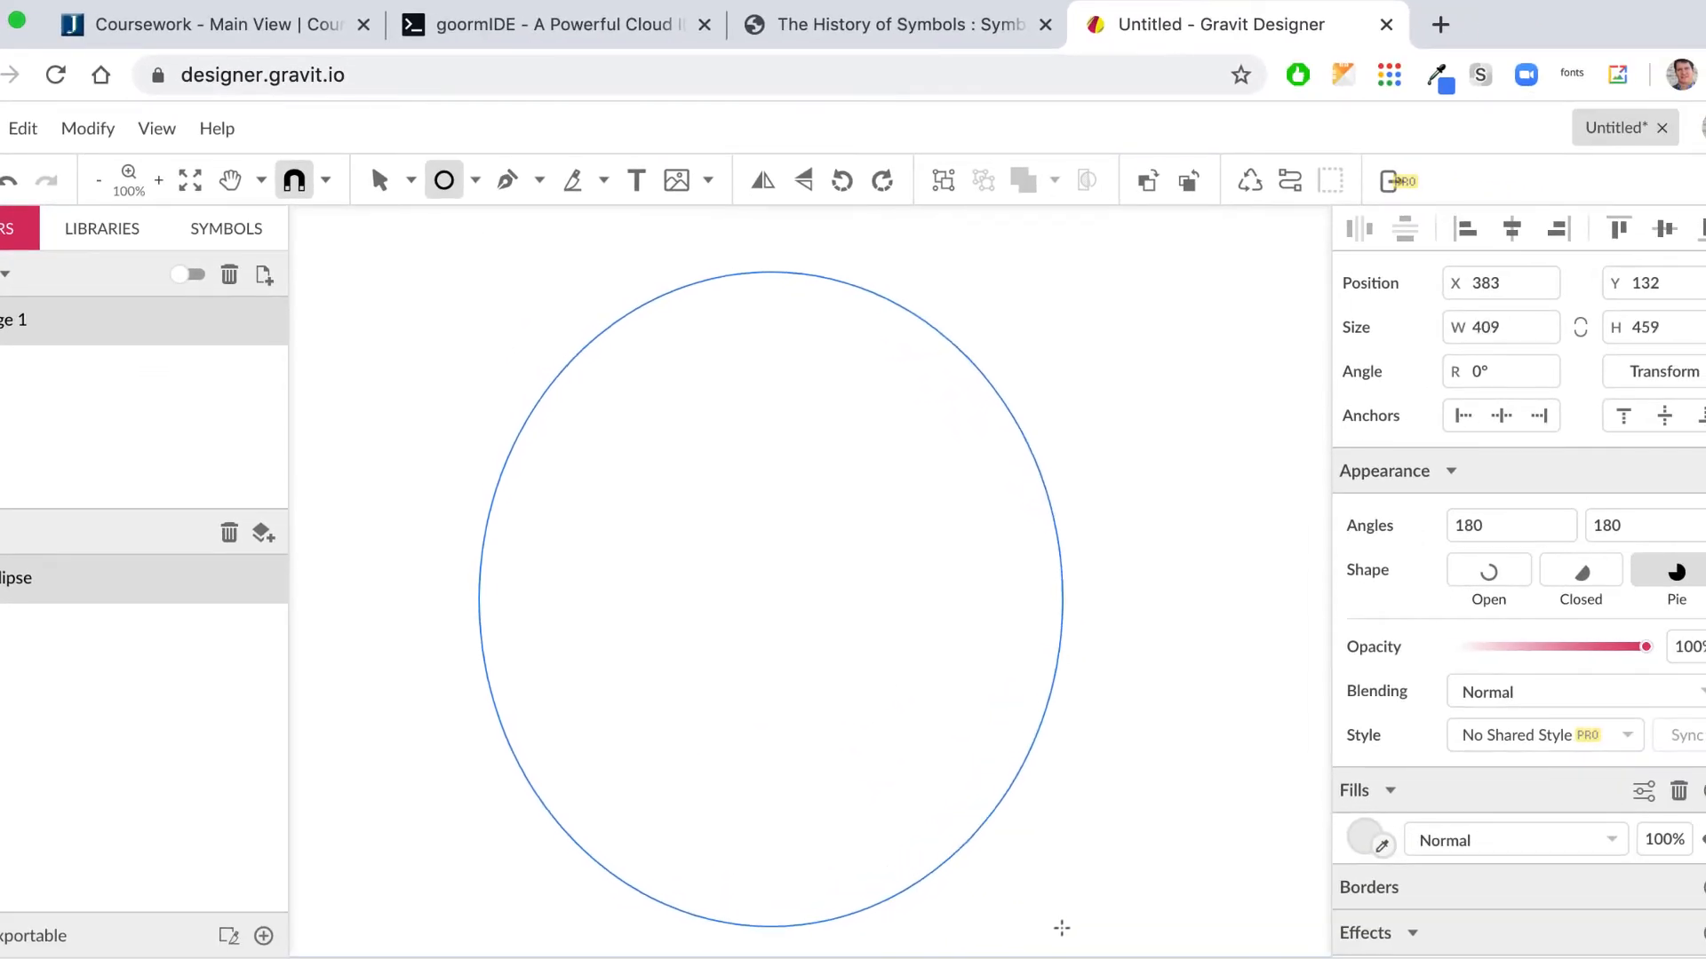
drag(1061, 929, 1037, 938)
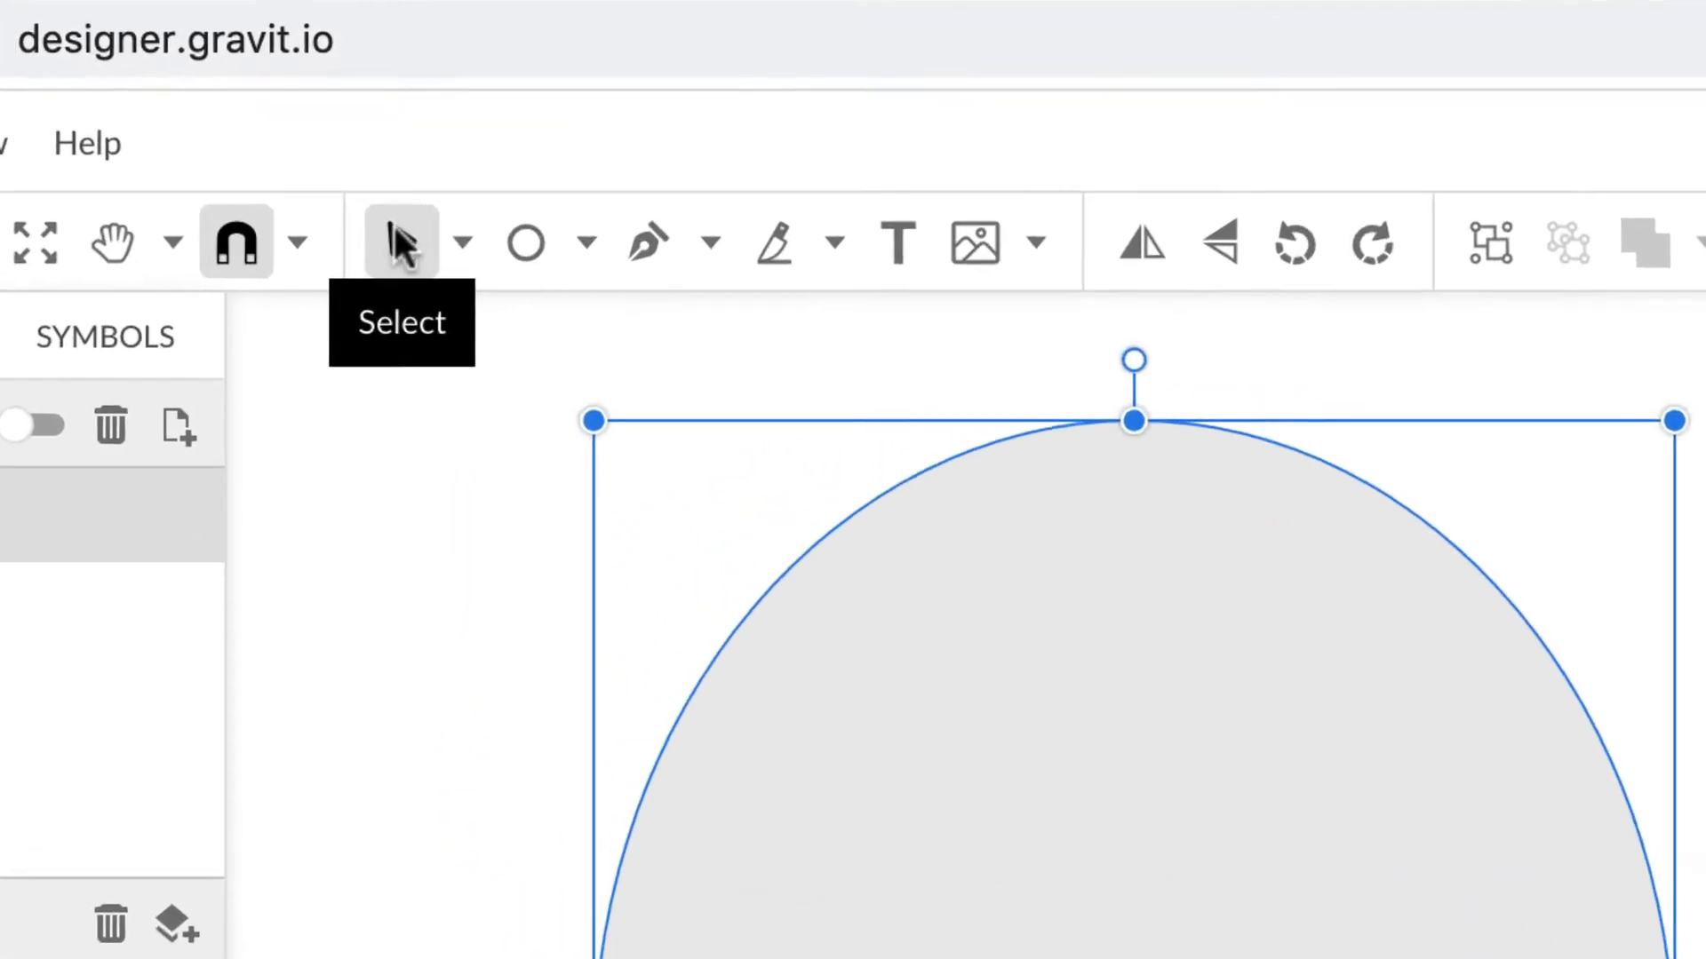
drag(1161, 722, 1140, 678)
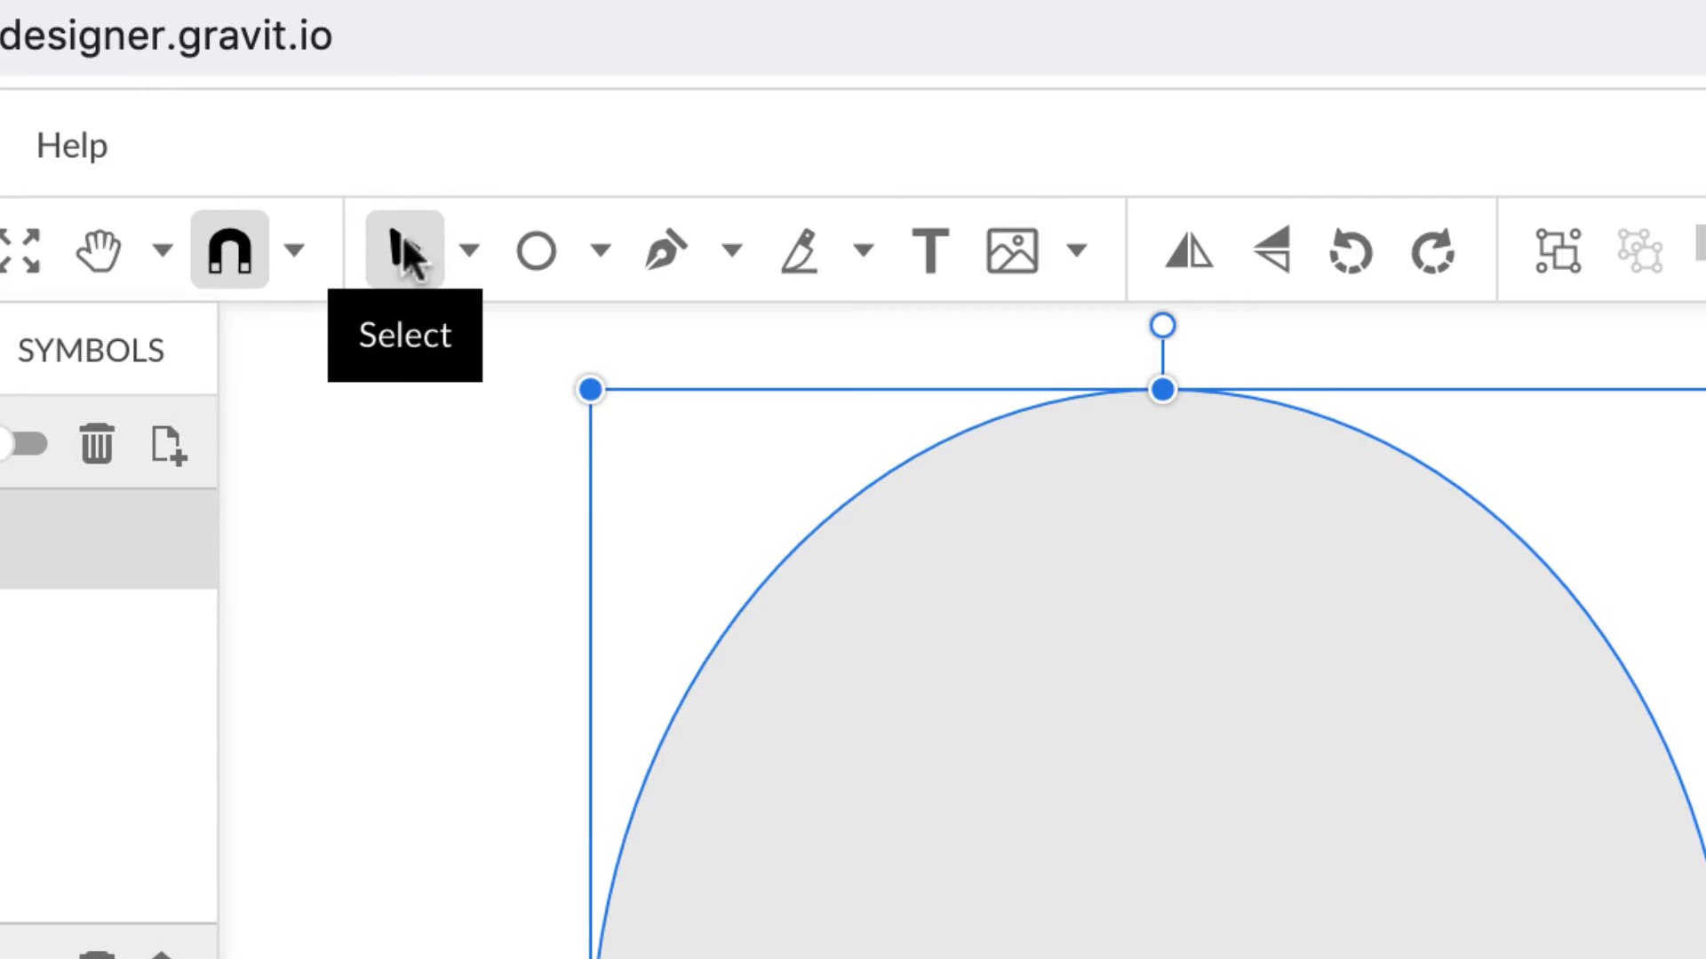
click(468, 249)
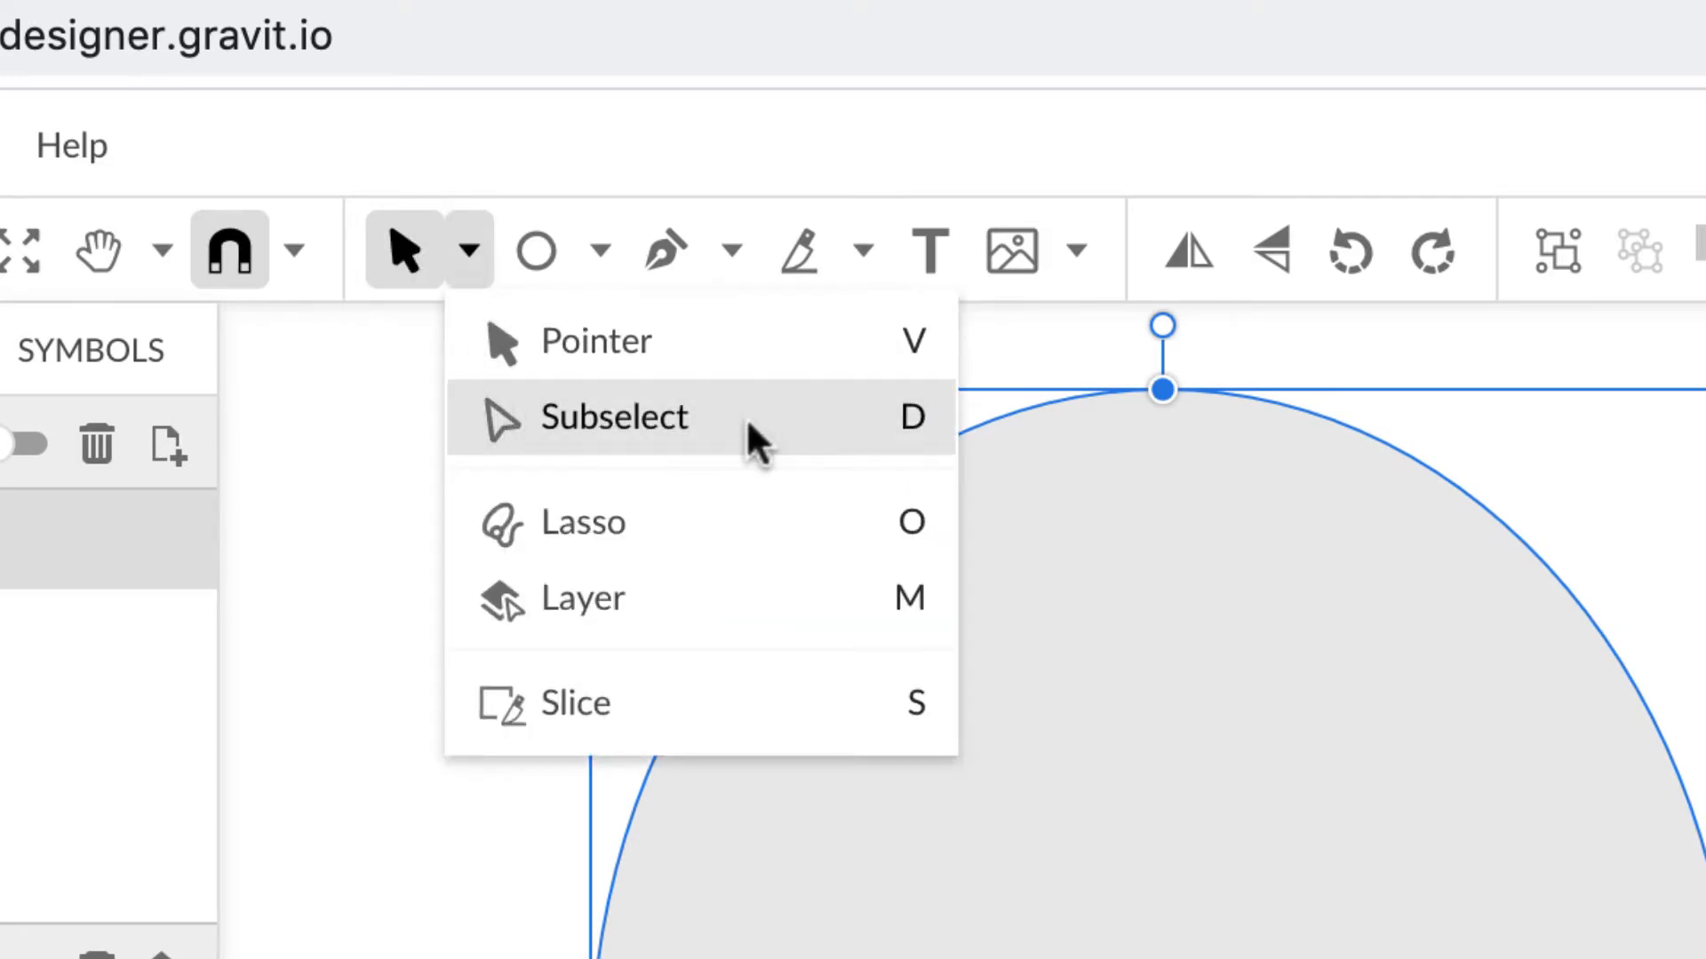
click(395, 244)
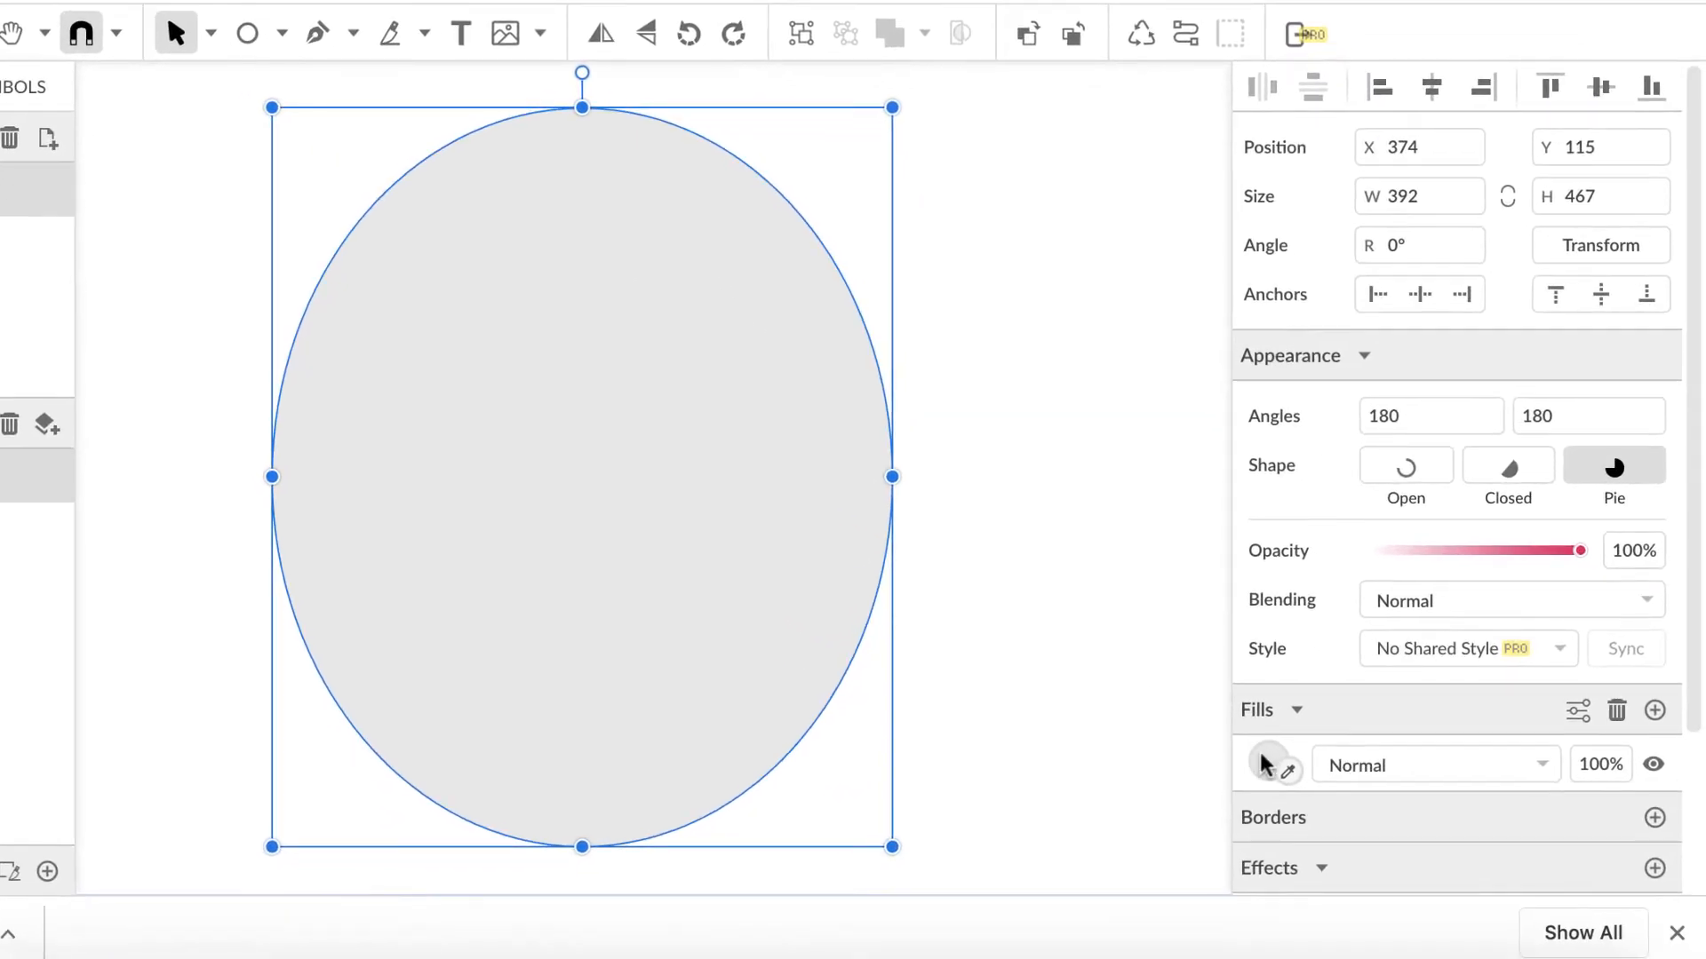
Step: Set the ellipse's fill colour to pure white #FFFFFF
click(1366, 838)
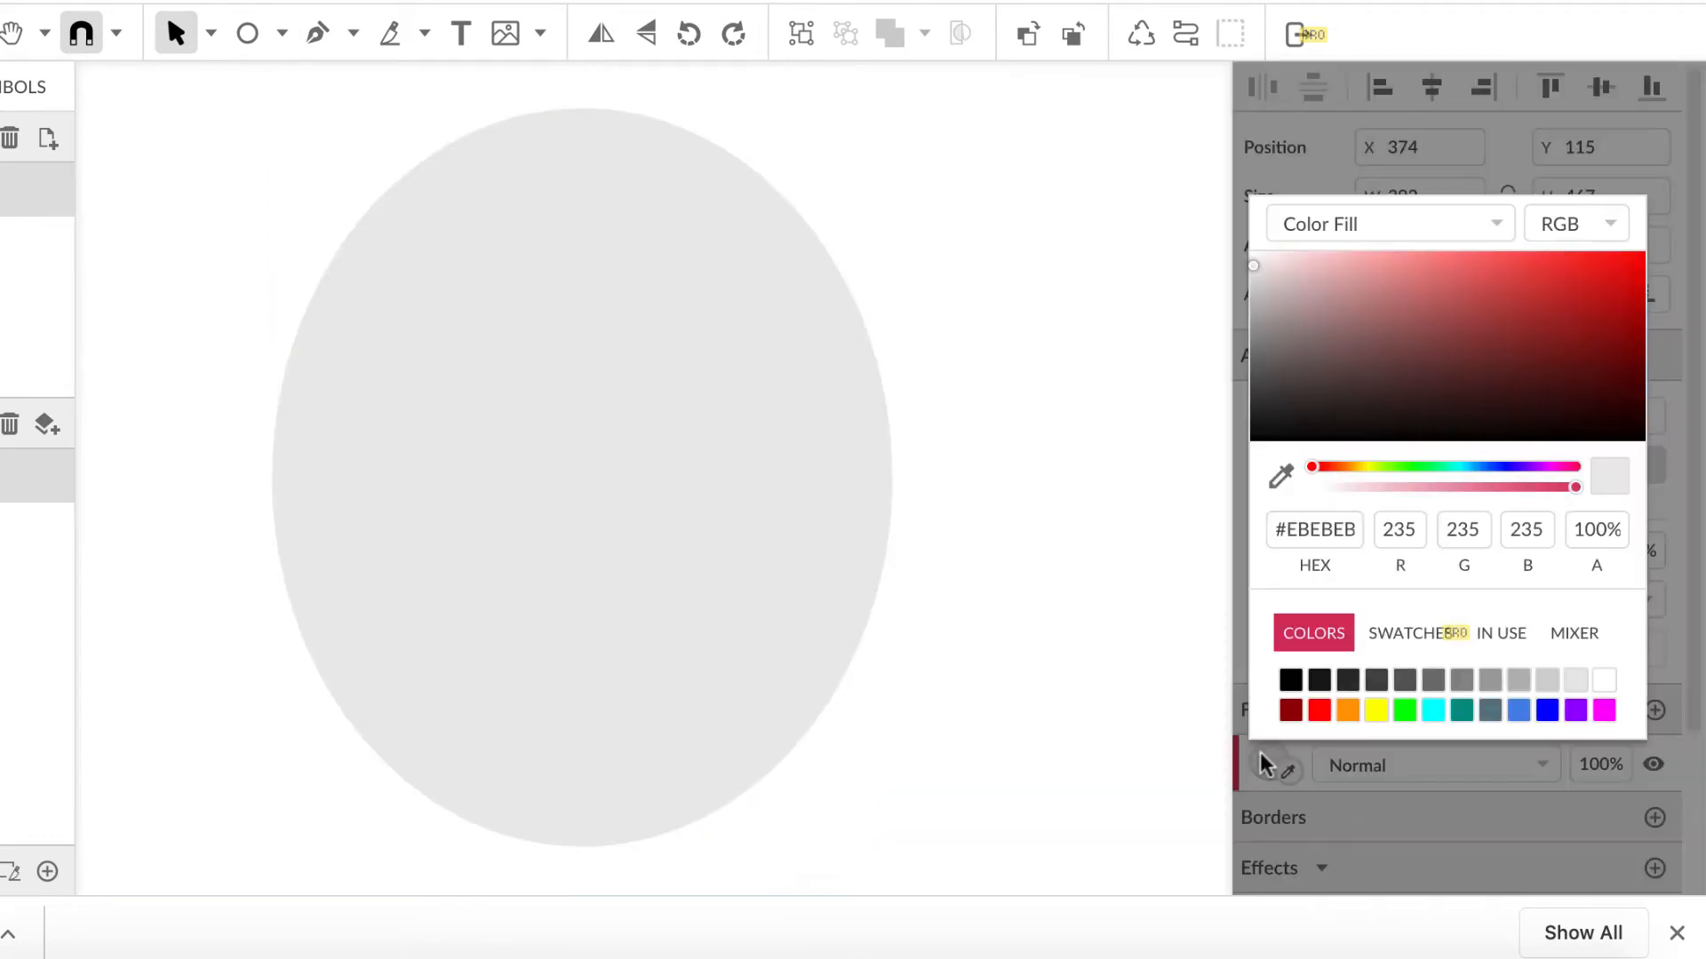
click(1604, 681)
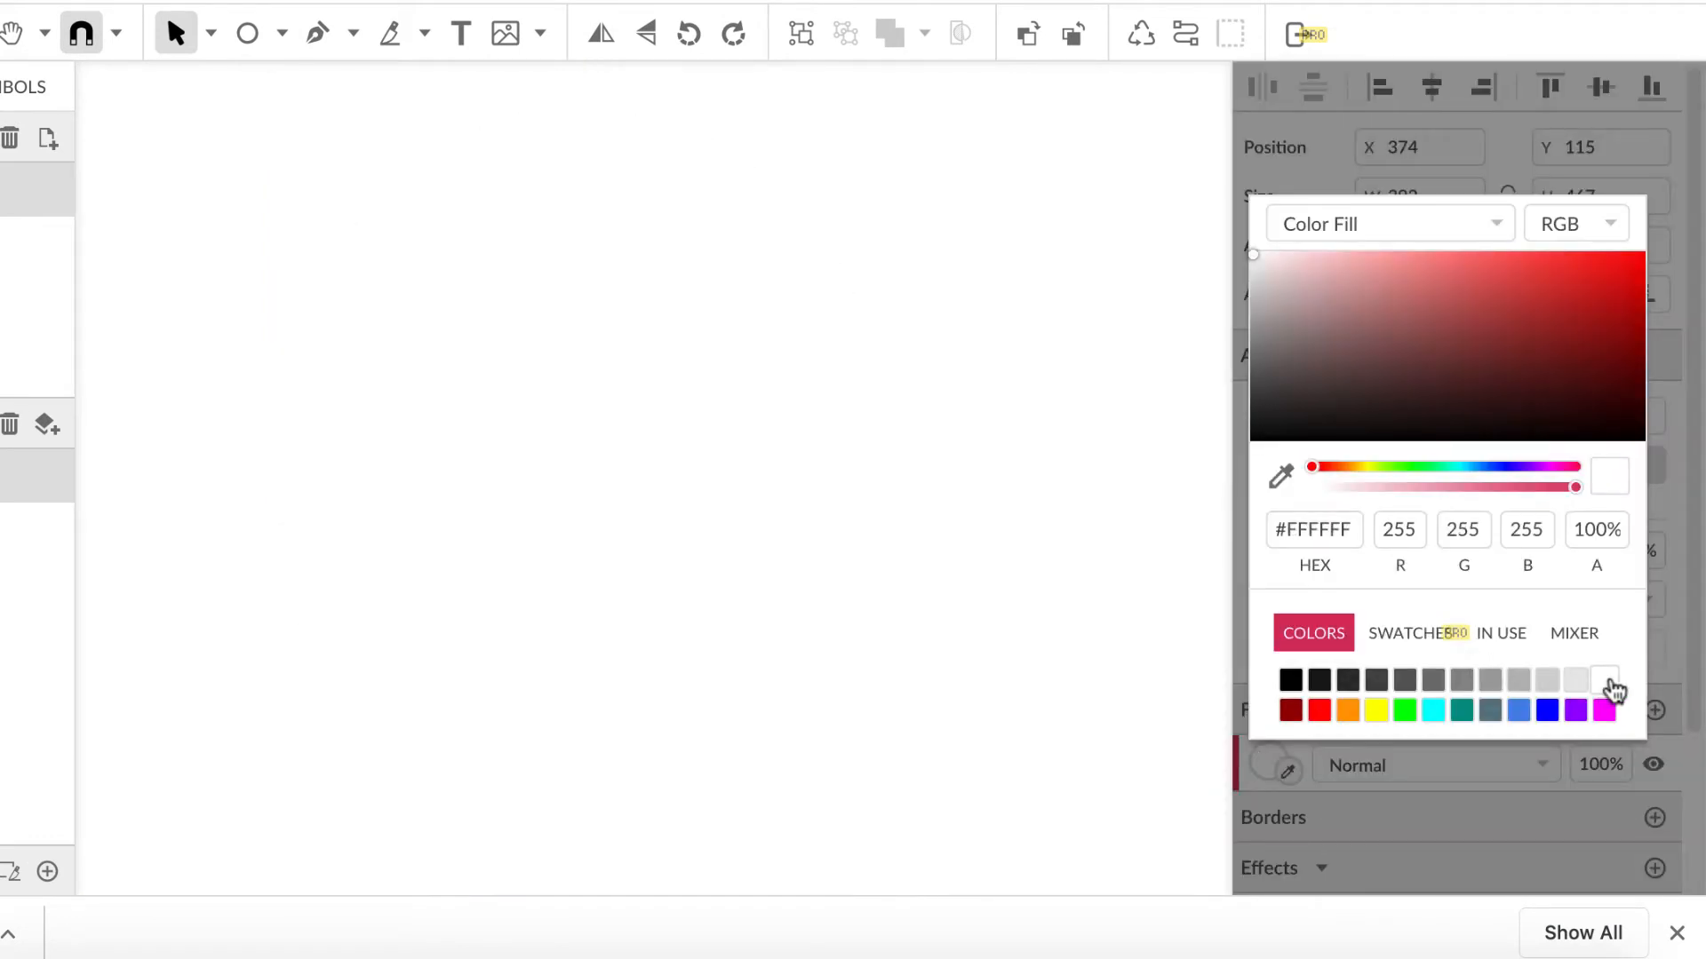
click(1204, 769)
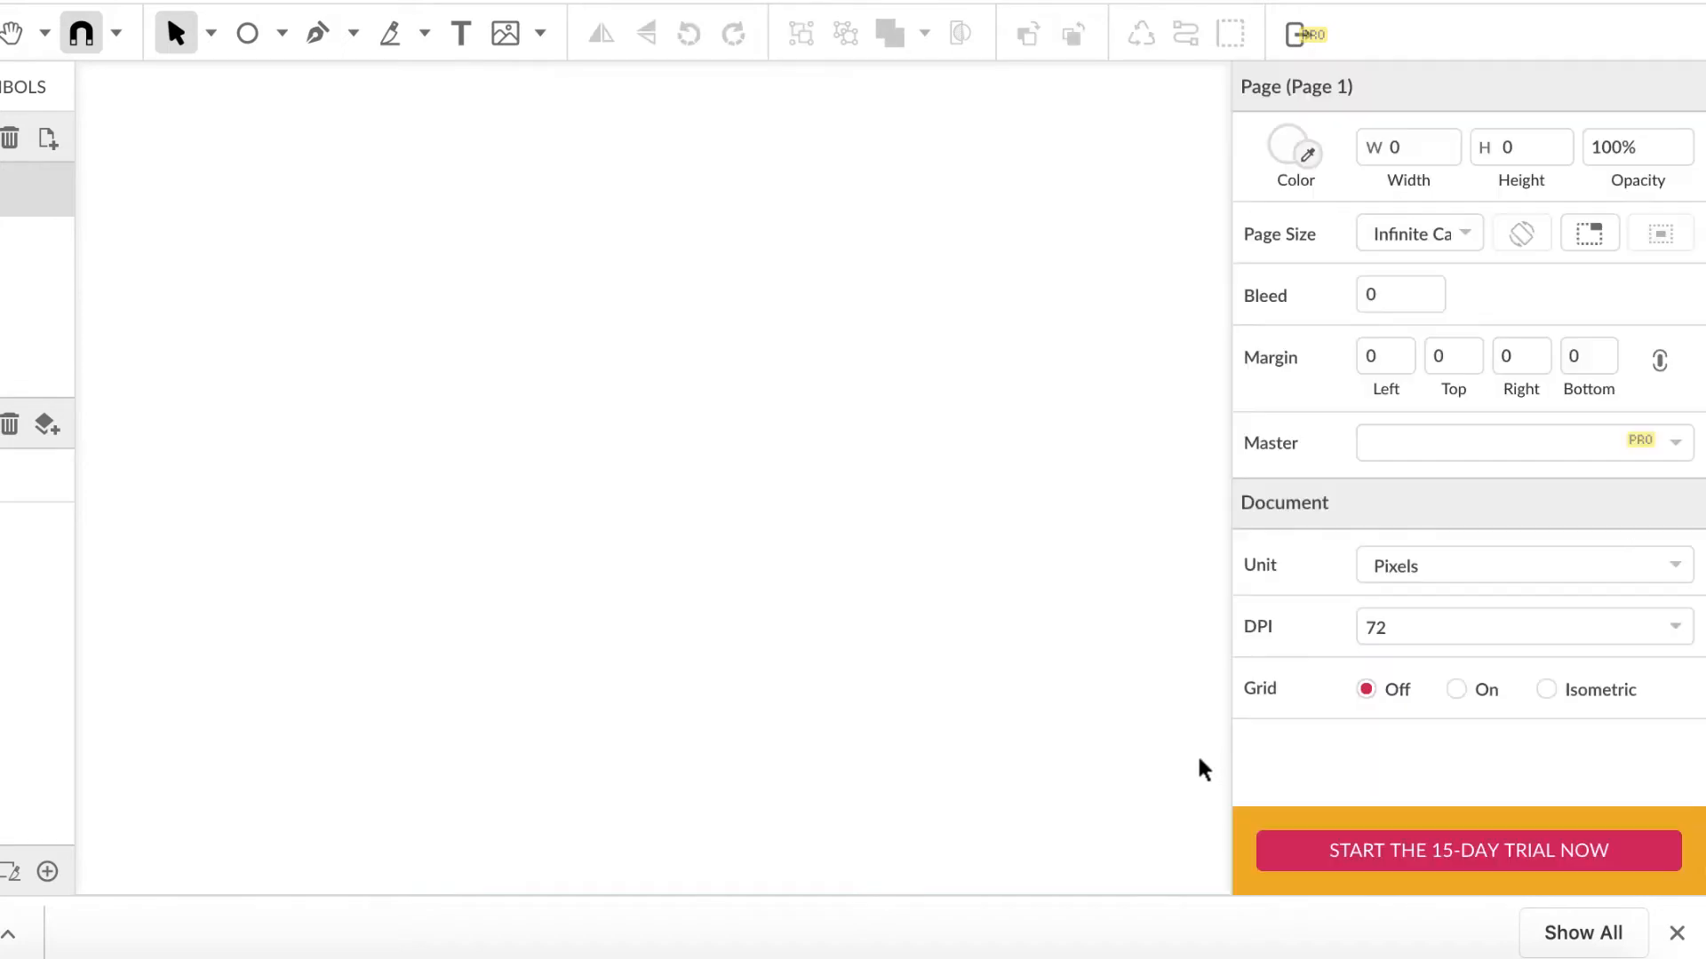
Step: Add a black border to the ellipse and set its width to 6
click(483, 133)
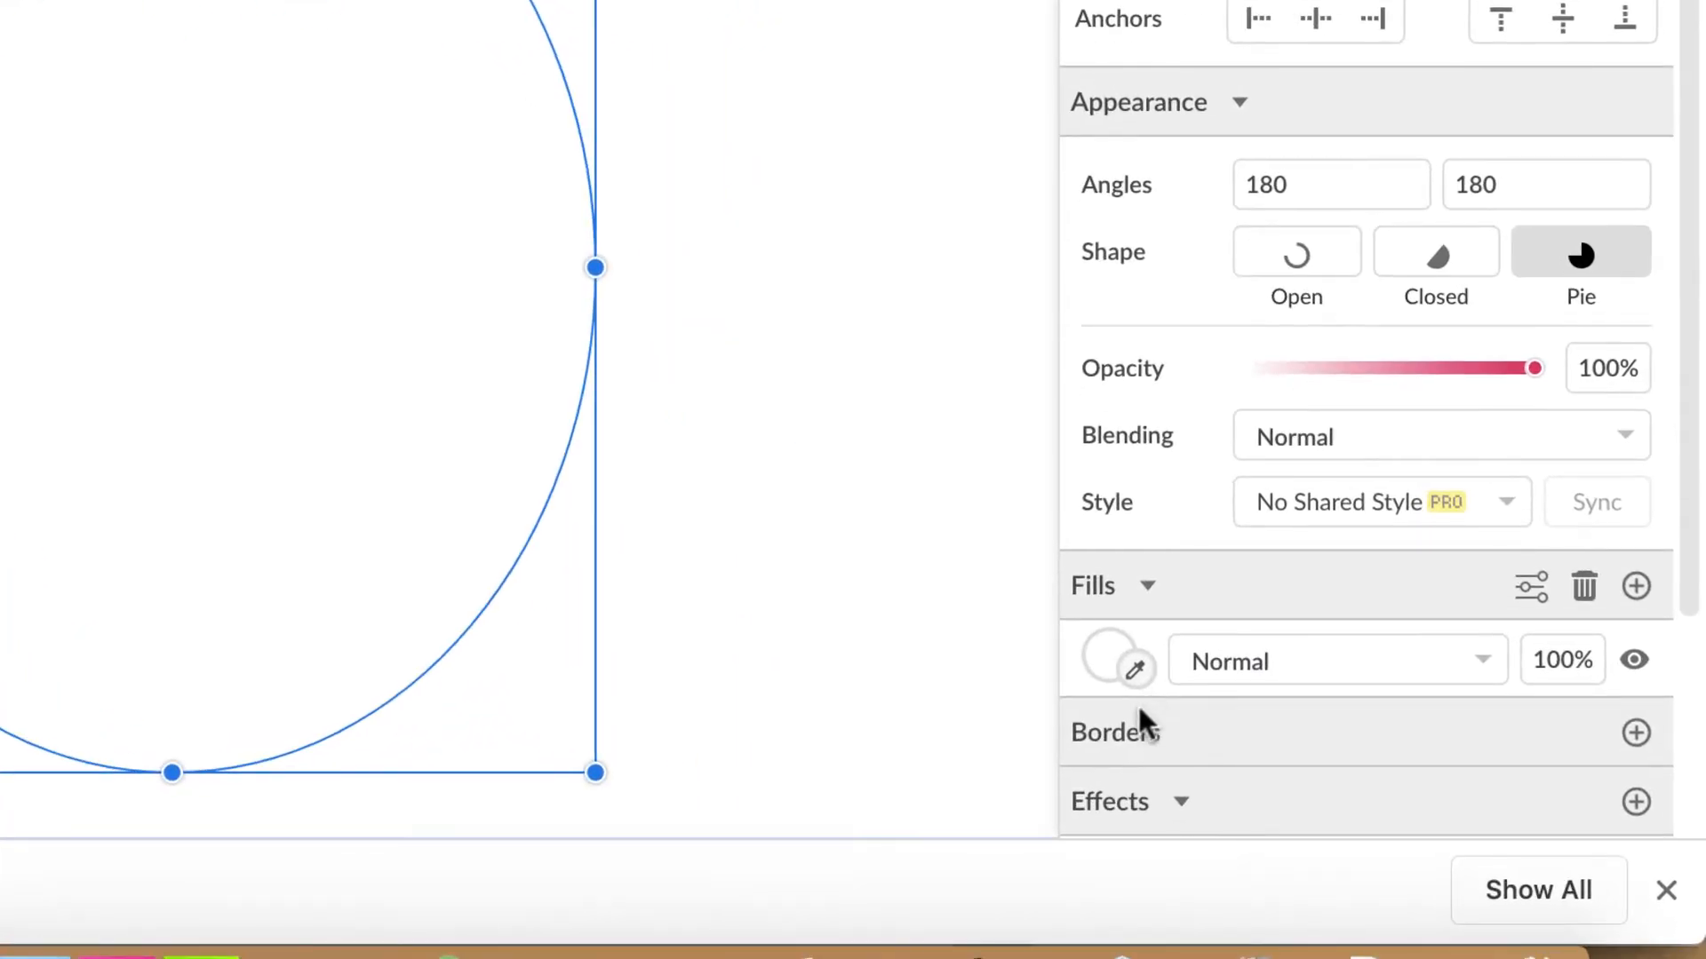
click(1635, 733)
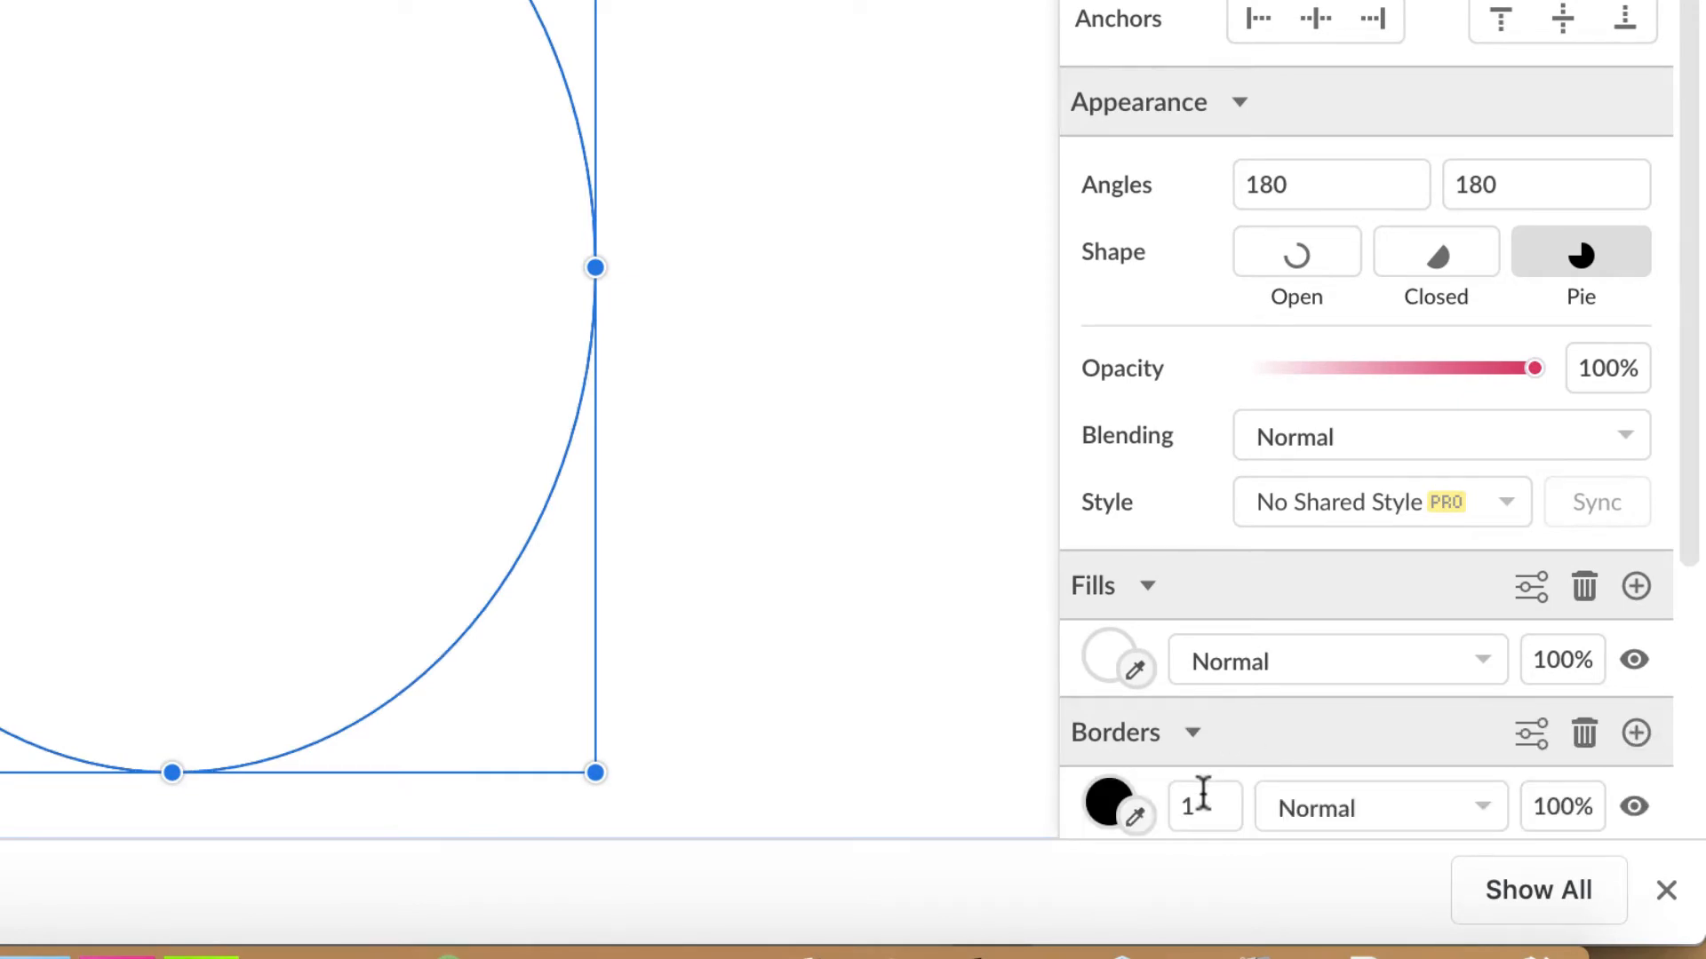
scroll(1110, 794, down, 2)
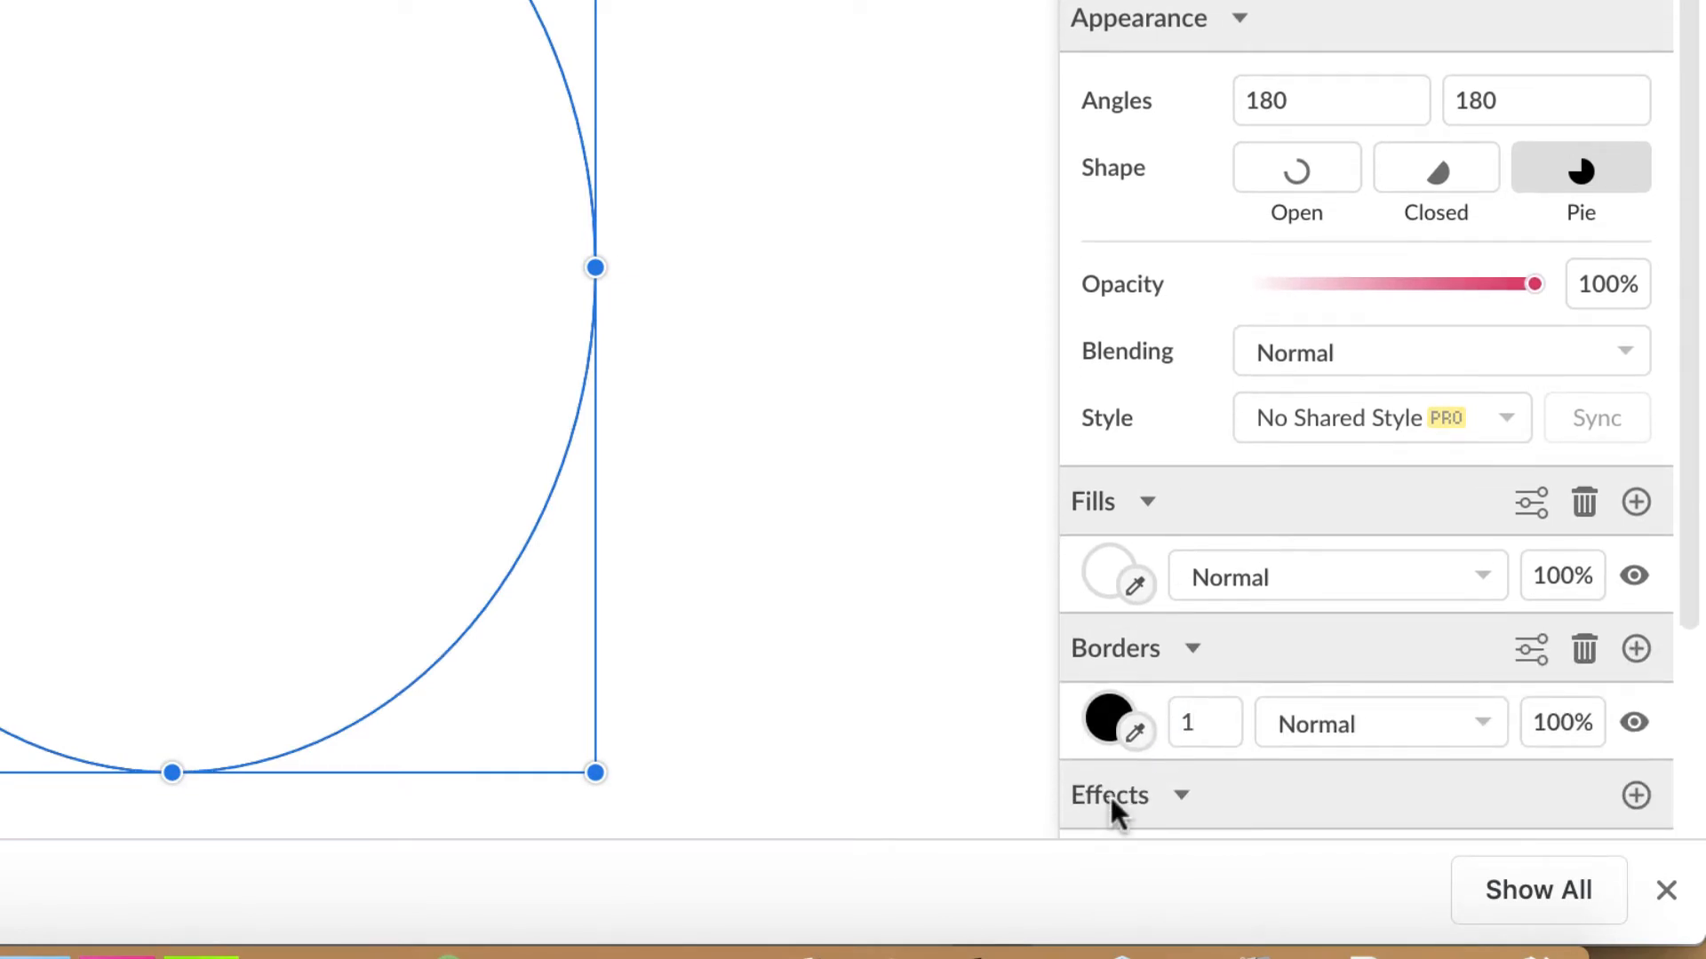
click(1212, 722)
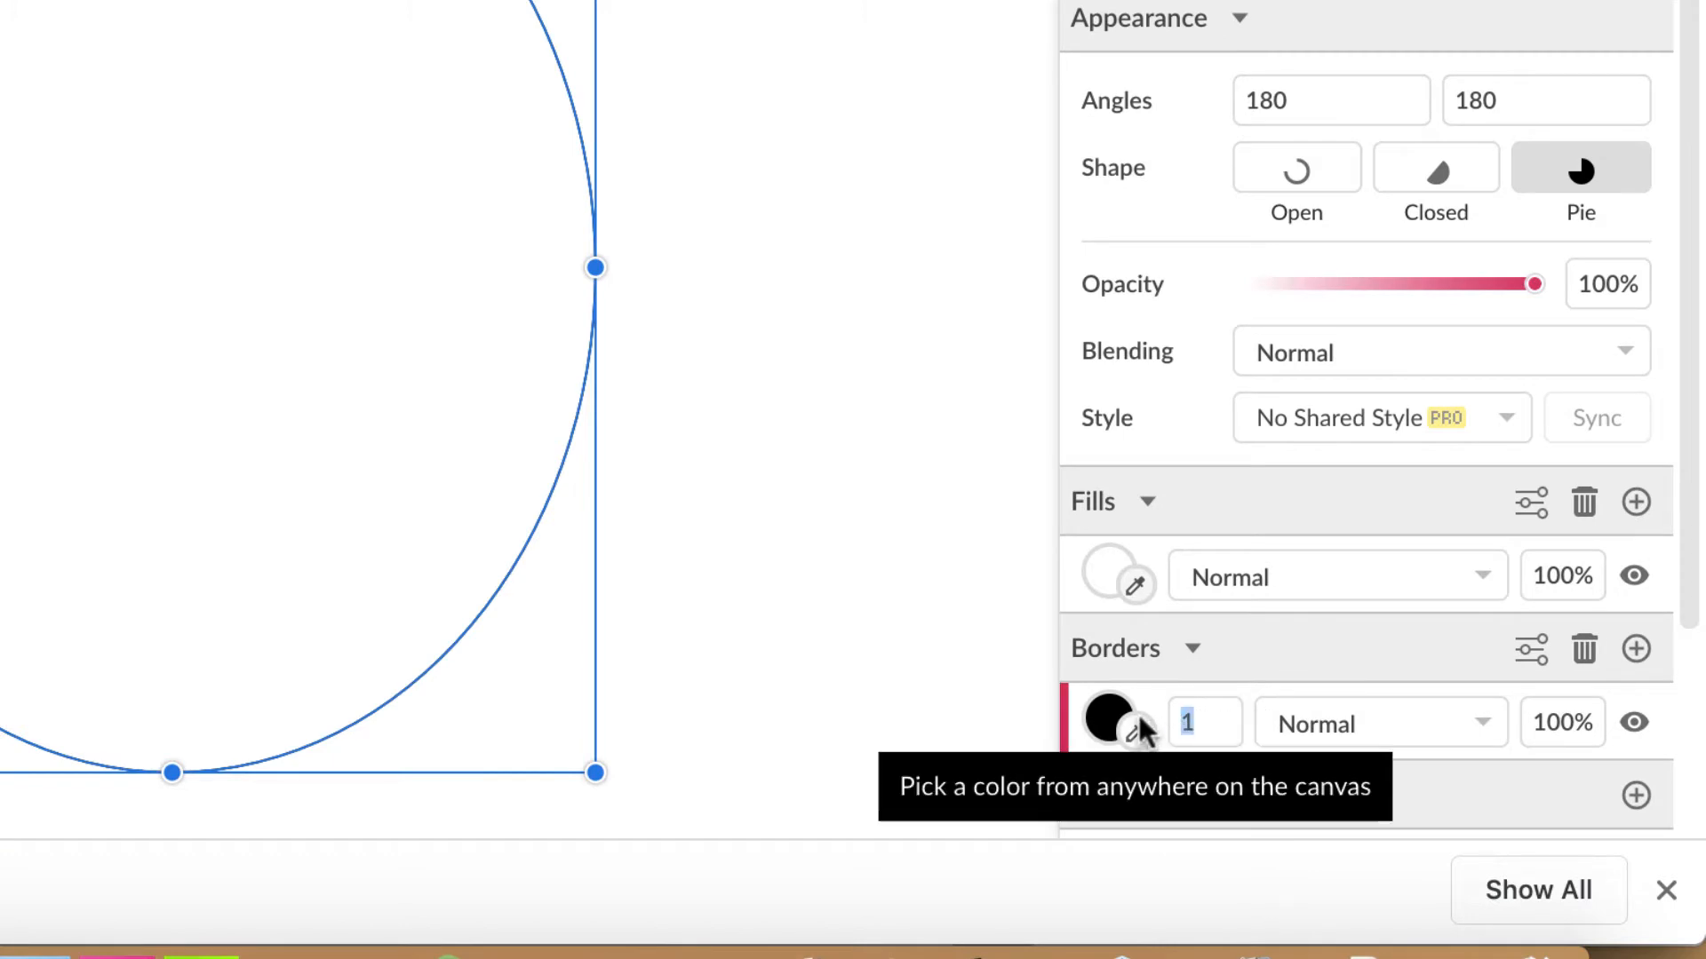
text(6)
key(Return)
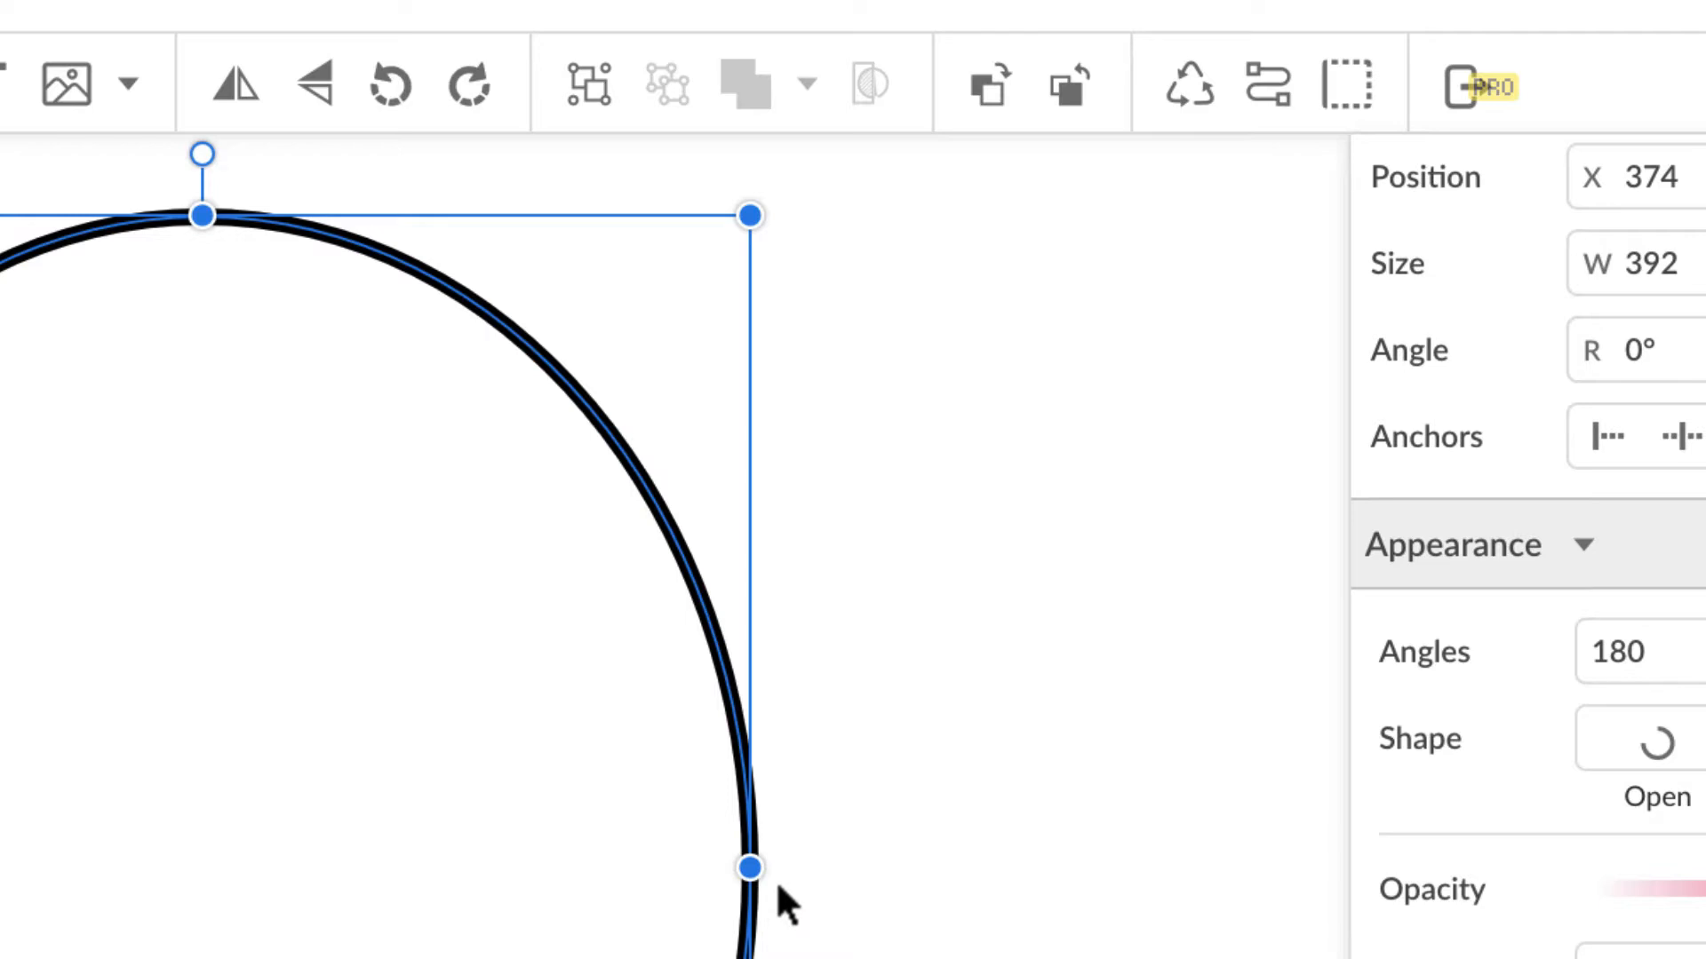
click(1270, 81)
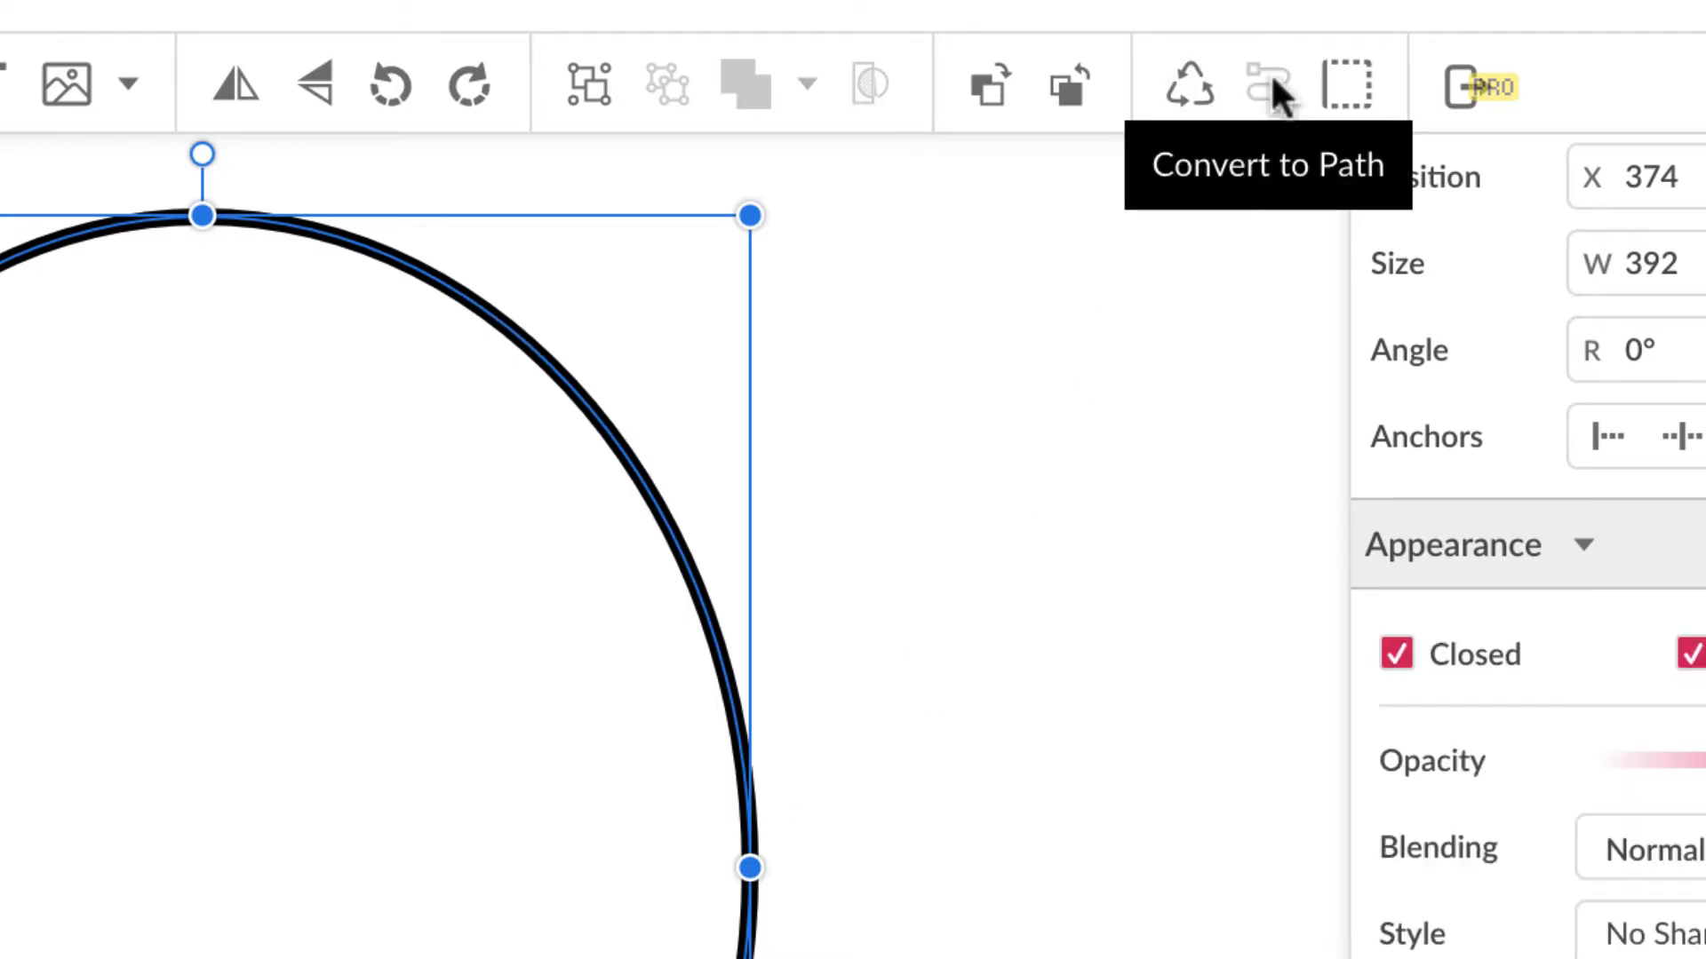
click(404, 113)
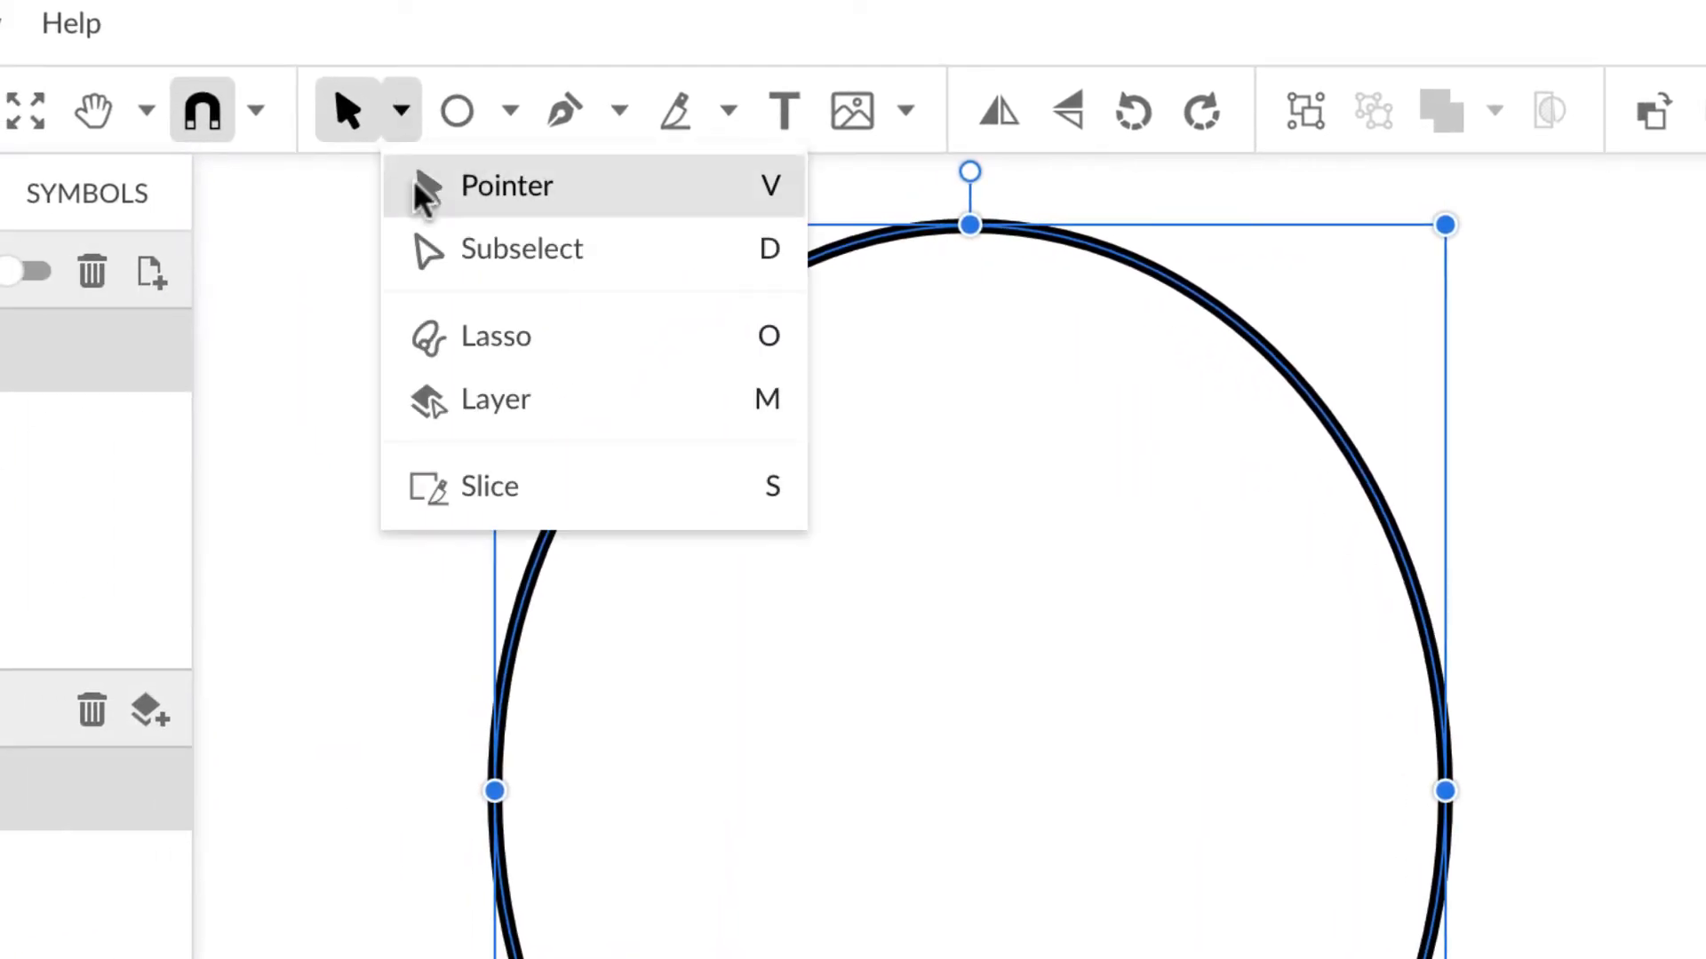
click(430, 247)
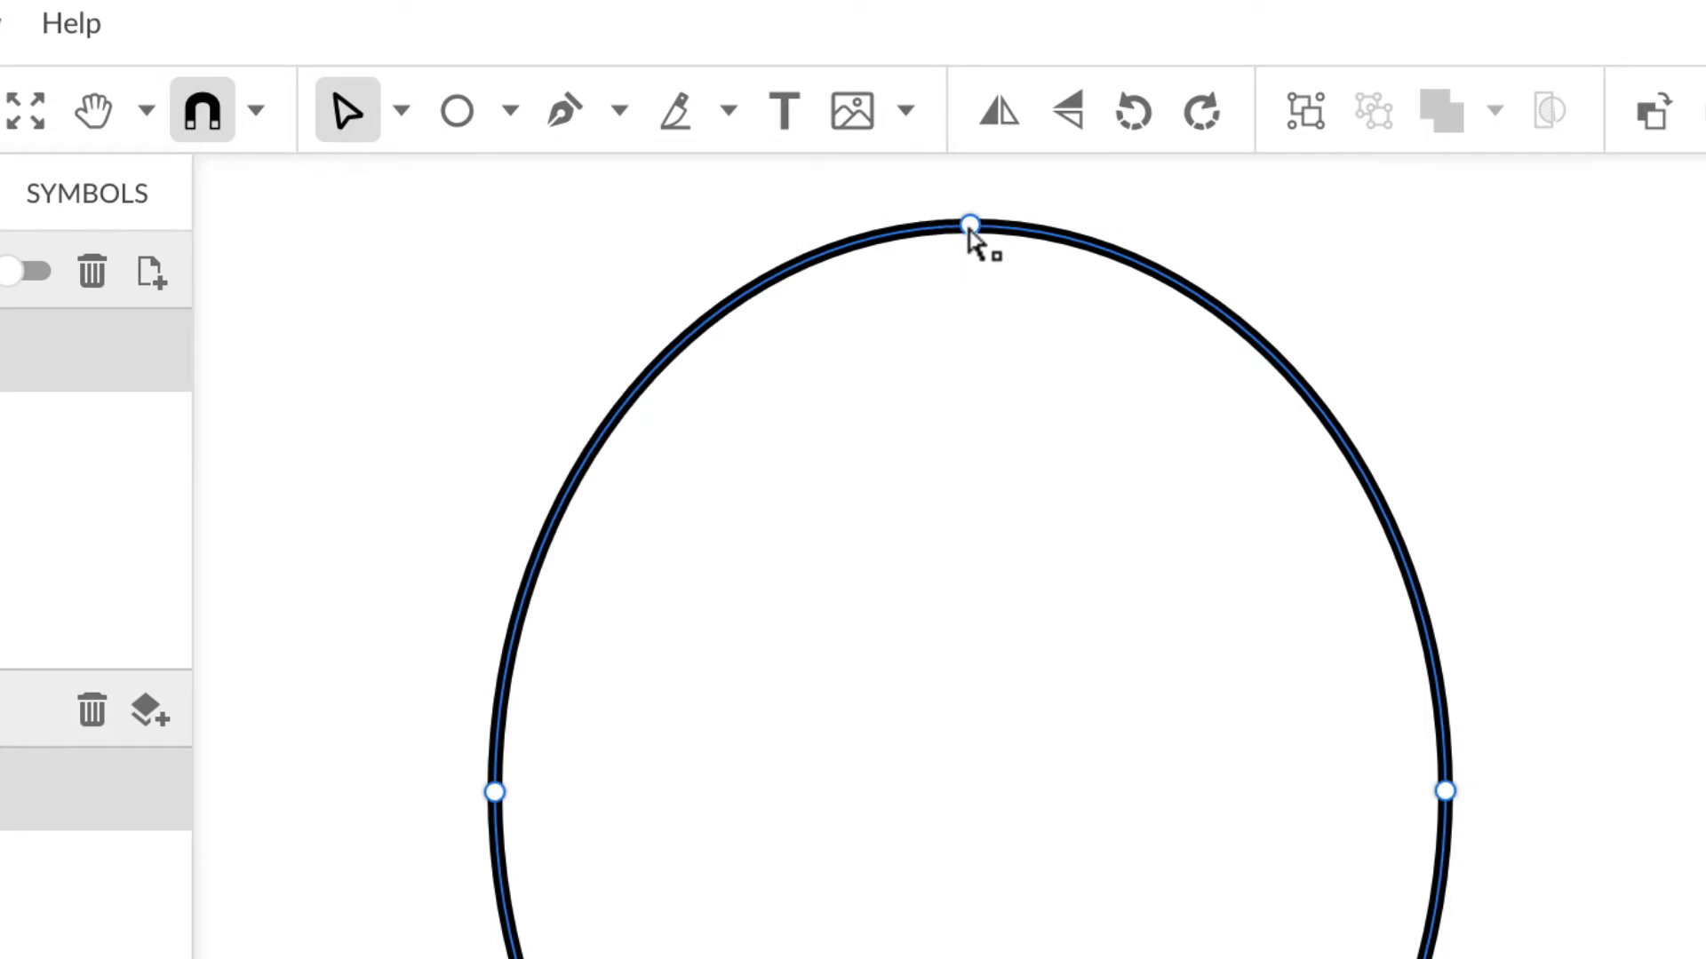
drag(970, 227, 970, 311)
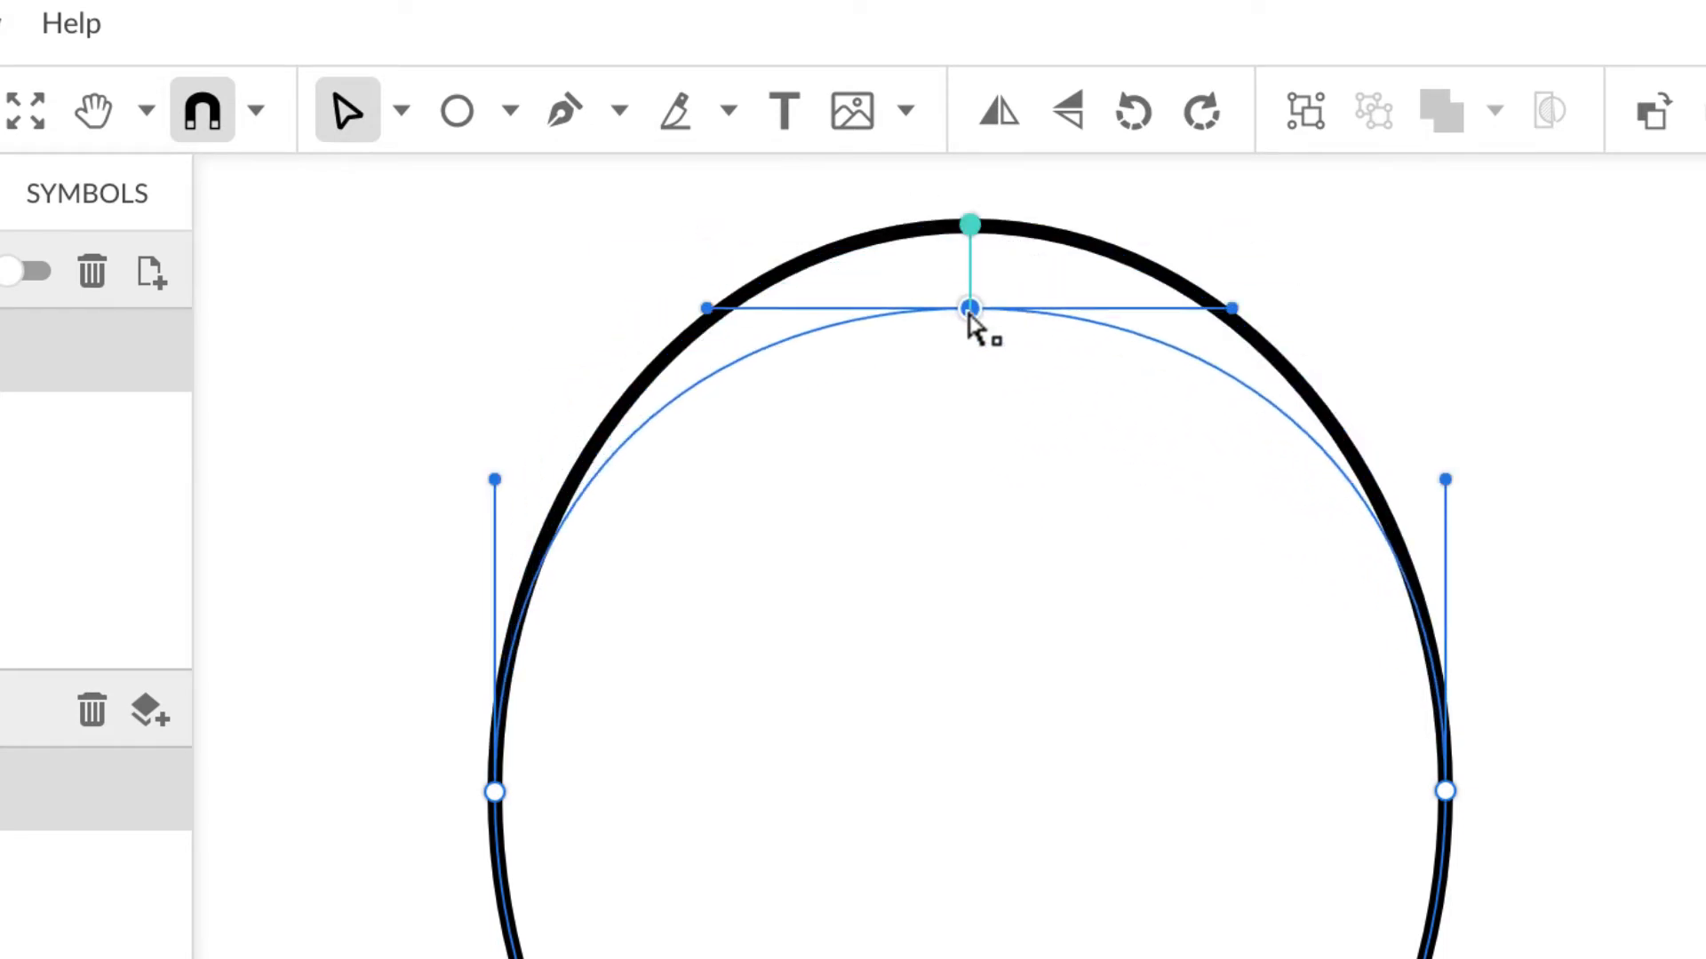
mouse_move(1232, 308)
mouse_down()
mouse_move(1237, 204)
mouse_move(1164, 562)
mouse_move(1294, 259)
mouse_move(1196, 495)
mouse_move(1298, 335)
mouse_move(1290, 247)
mouse_up()
key(ctrl+z)
key(ctrl+z)
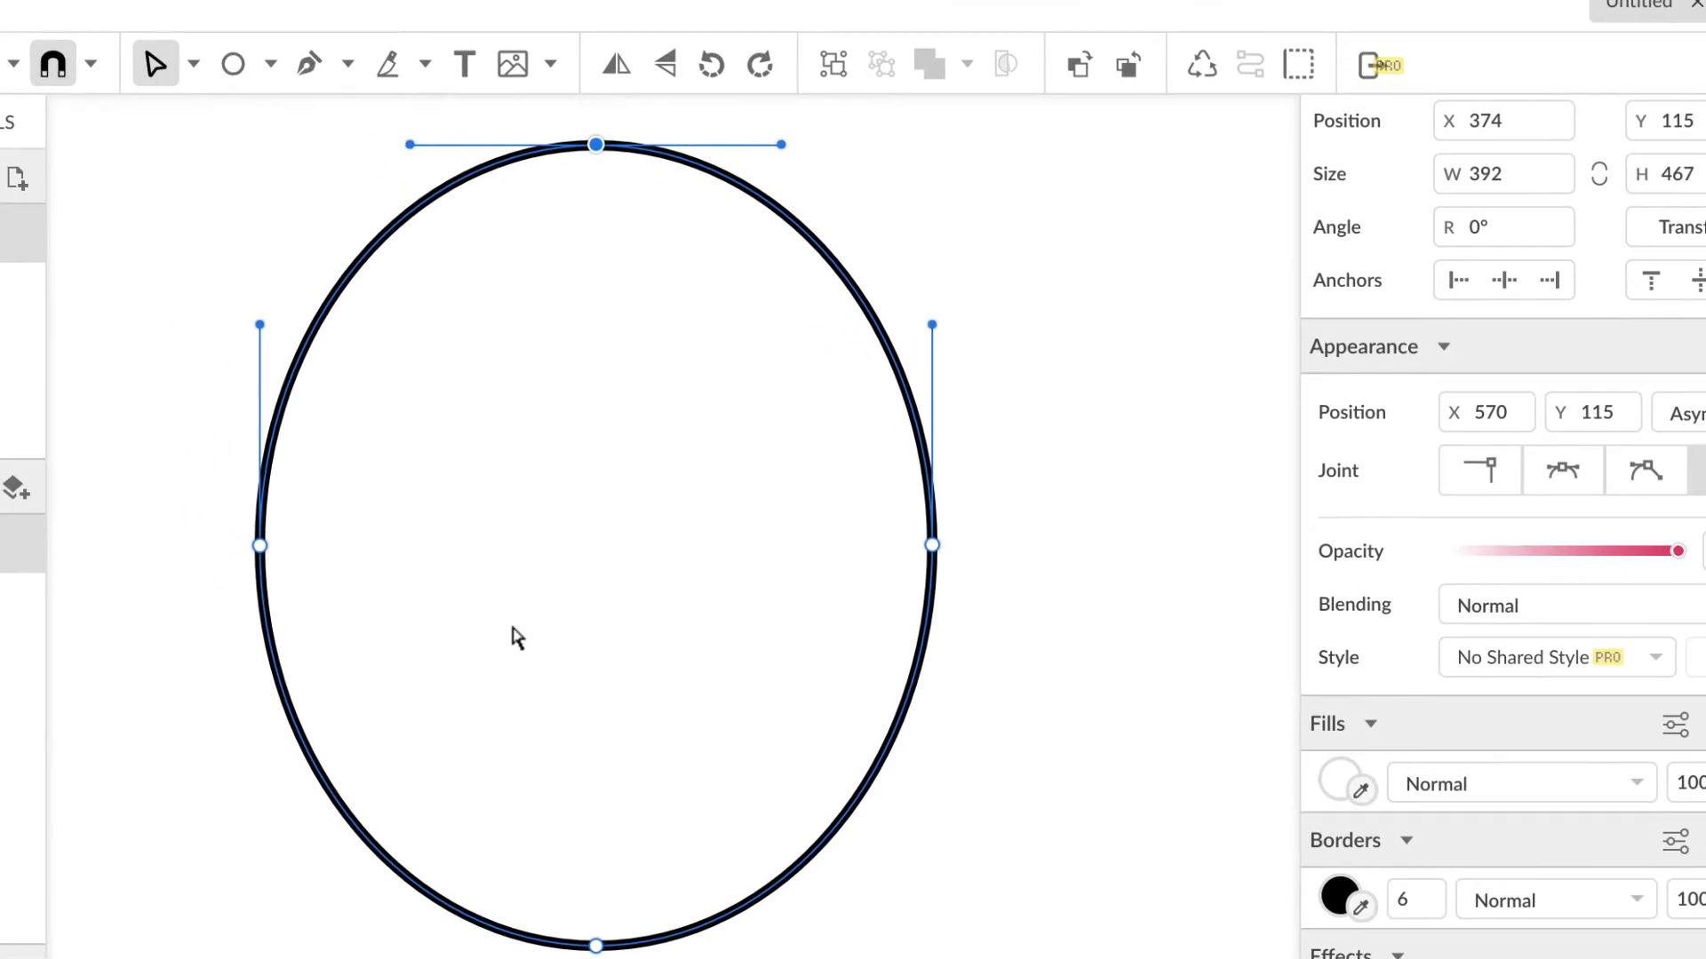
Step: Make the bottom anchor a Straight corner, then drag both side anchors up and back down
click(193, 64)
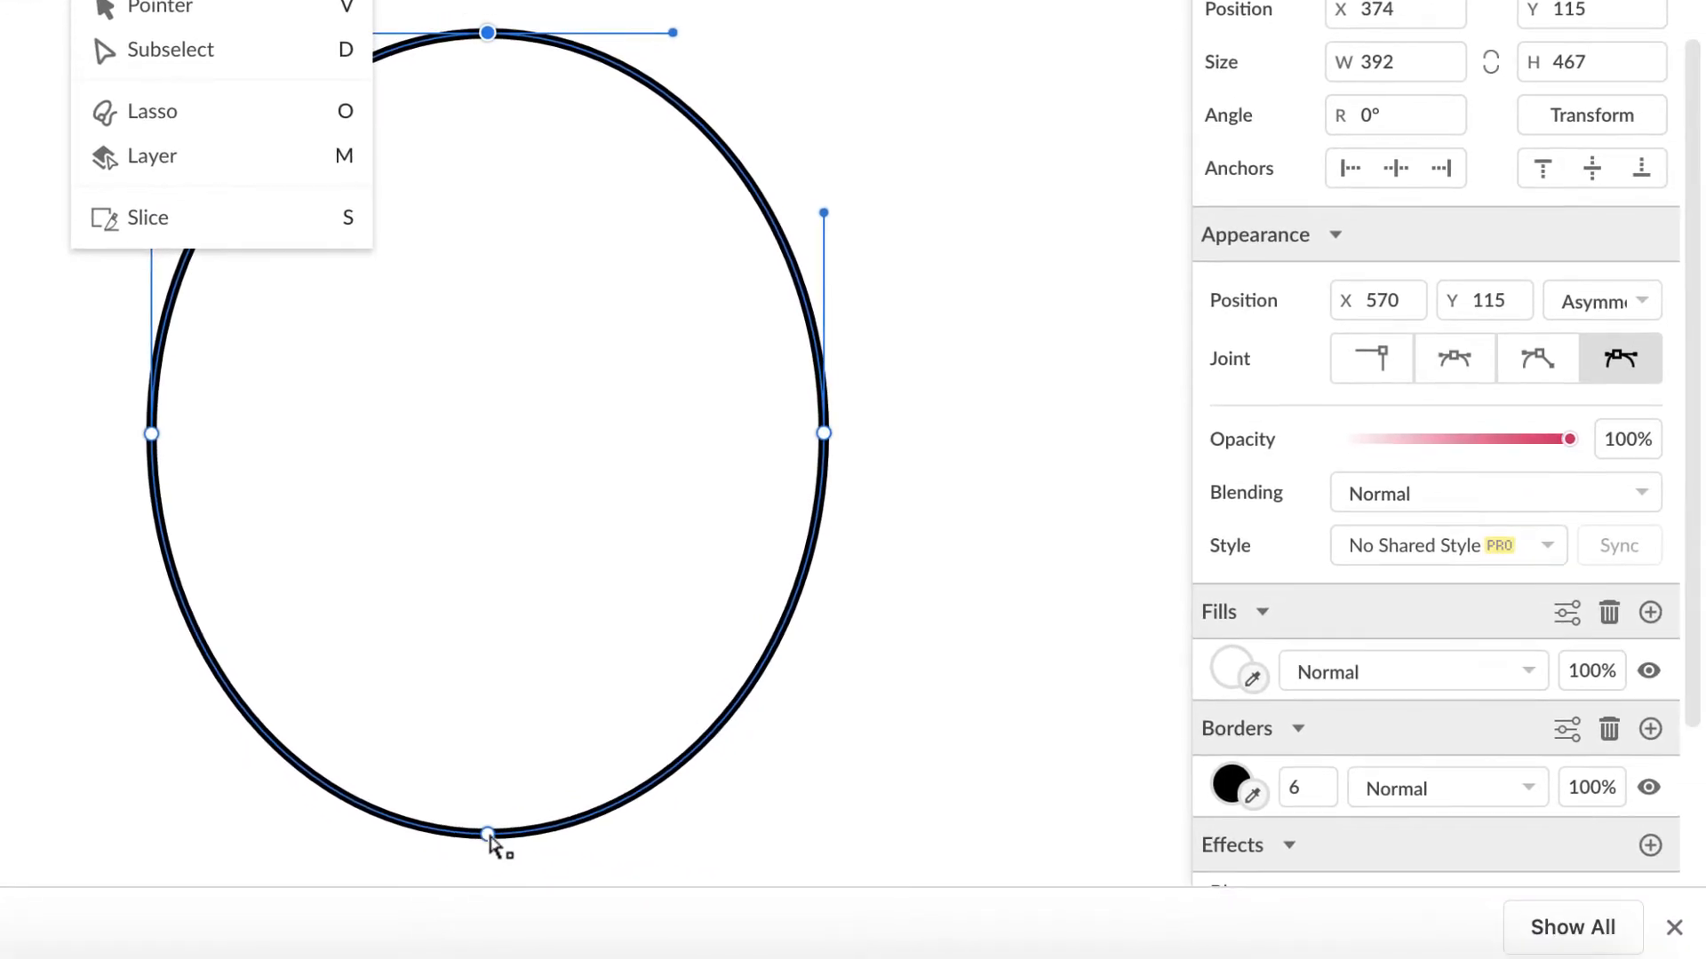
click(587, 936)
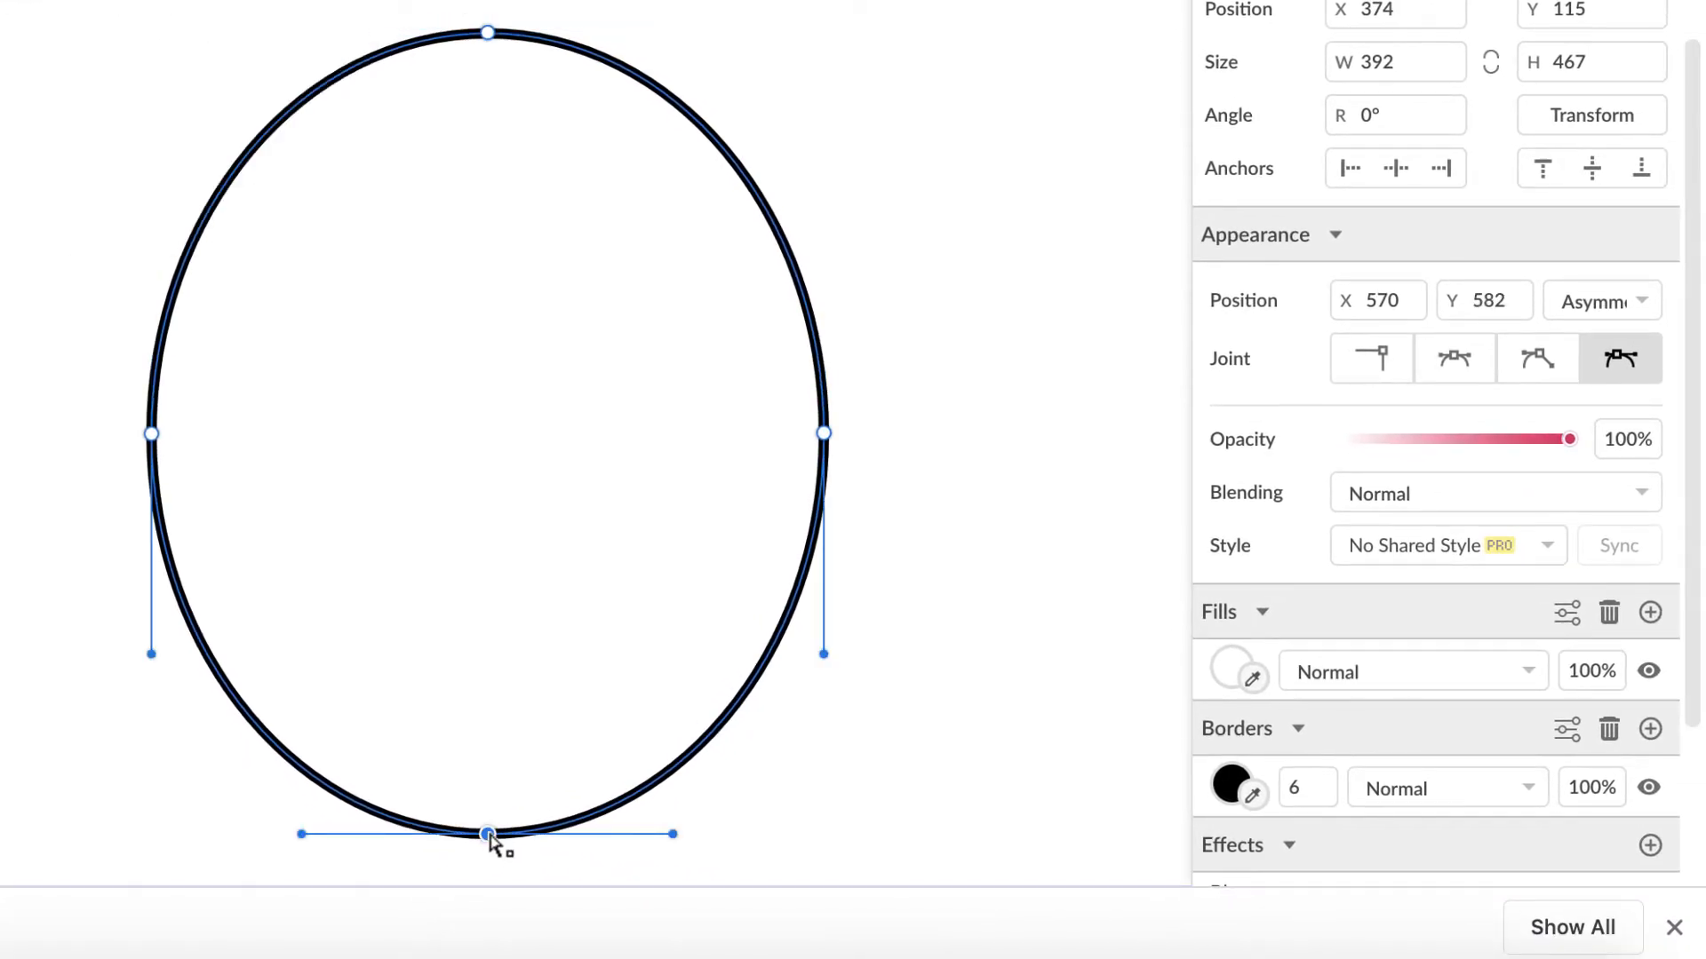
click(1380, 364)
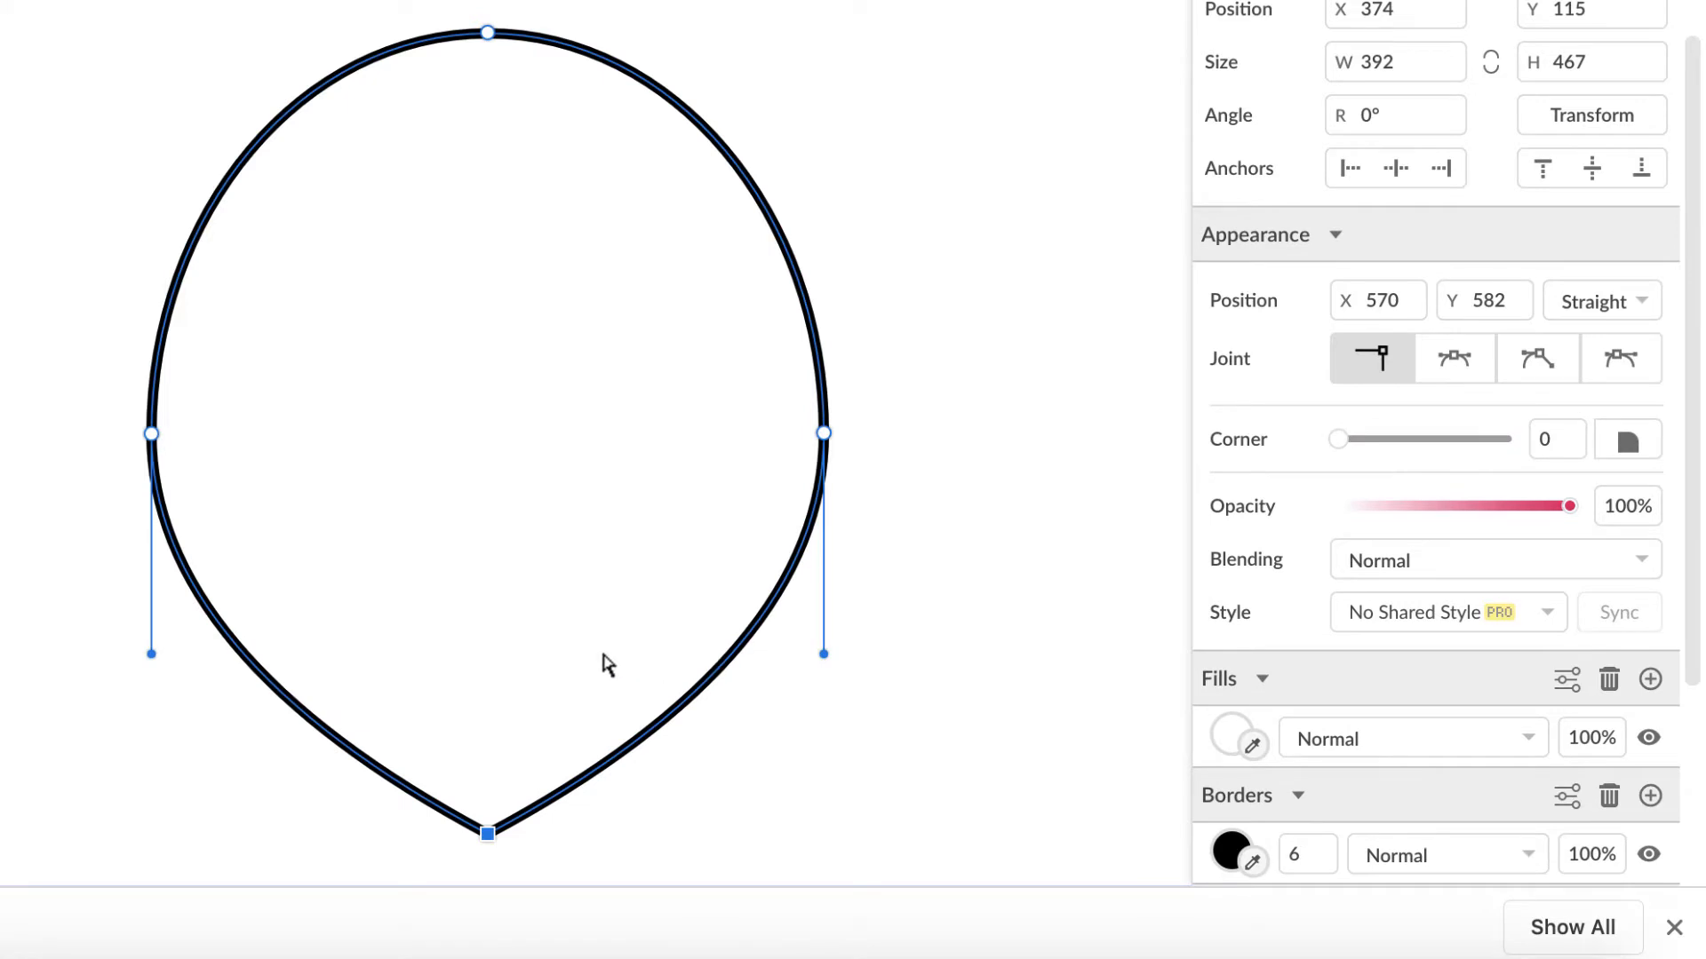
drag(67, 353, 910, 495)
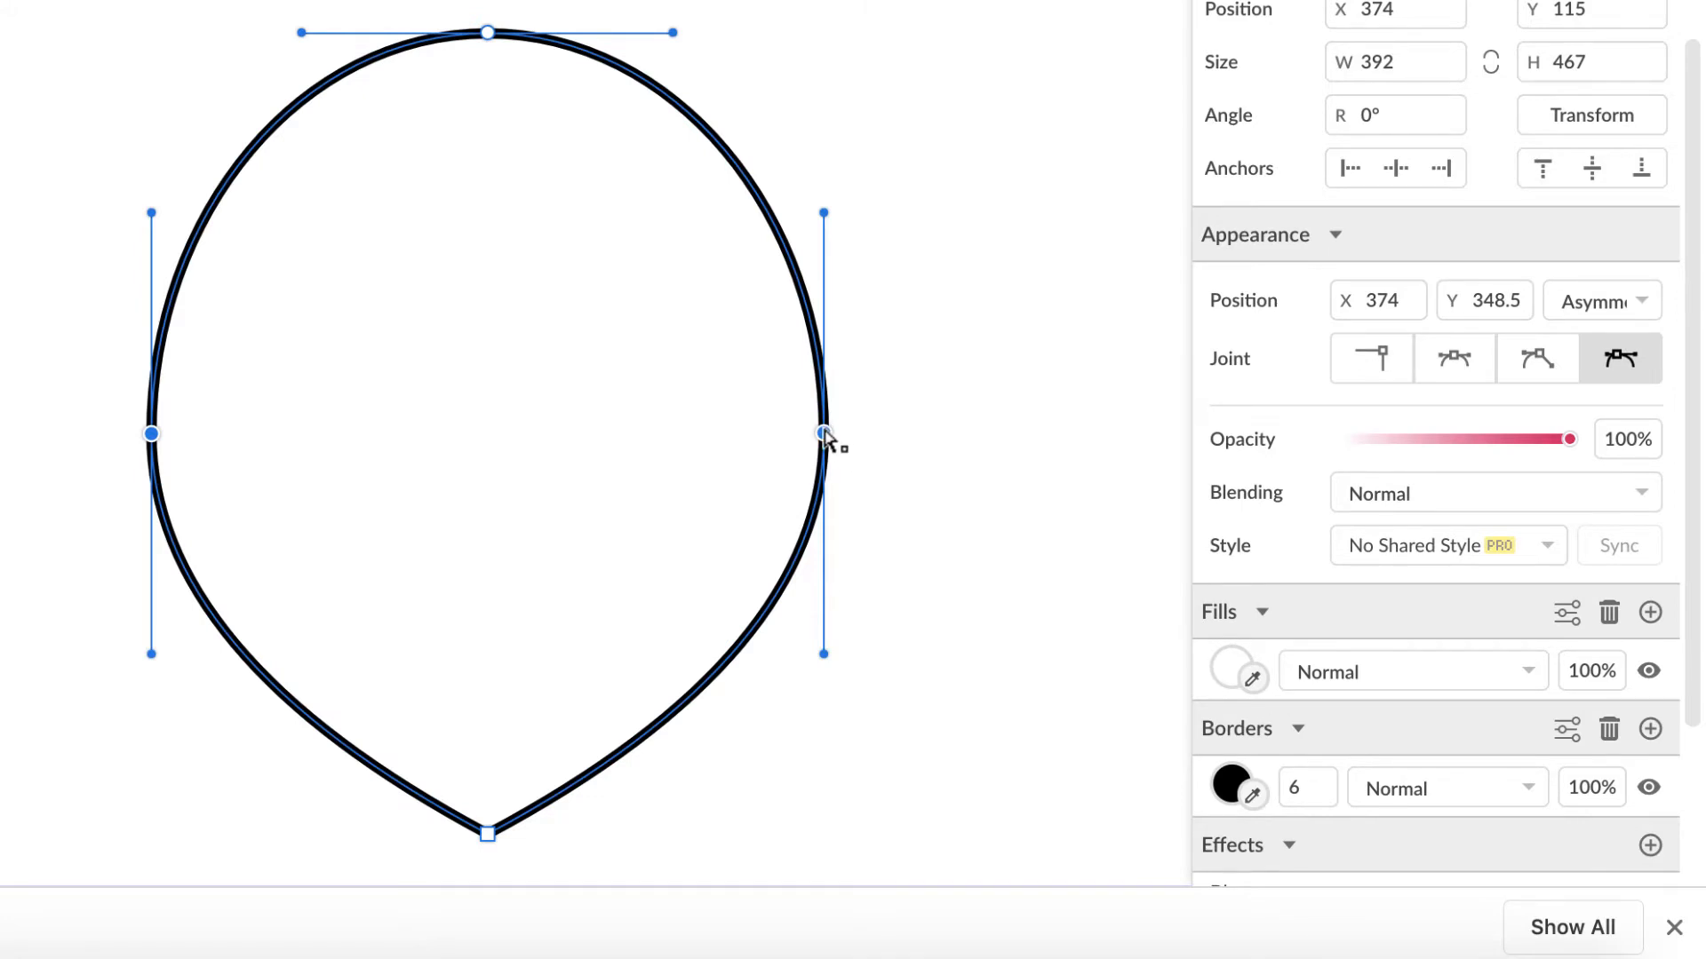
drag(826, 435, 826, 264)
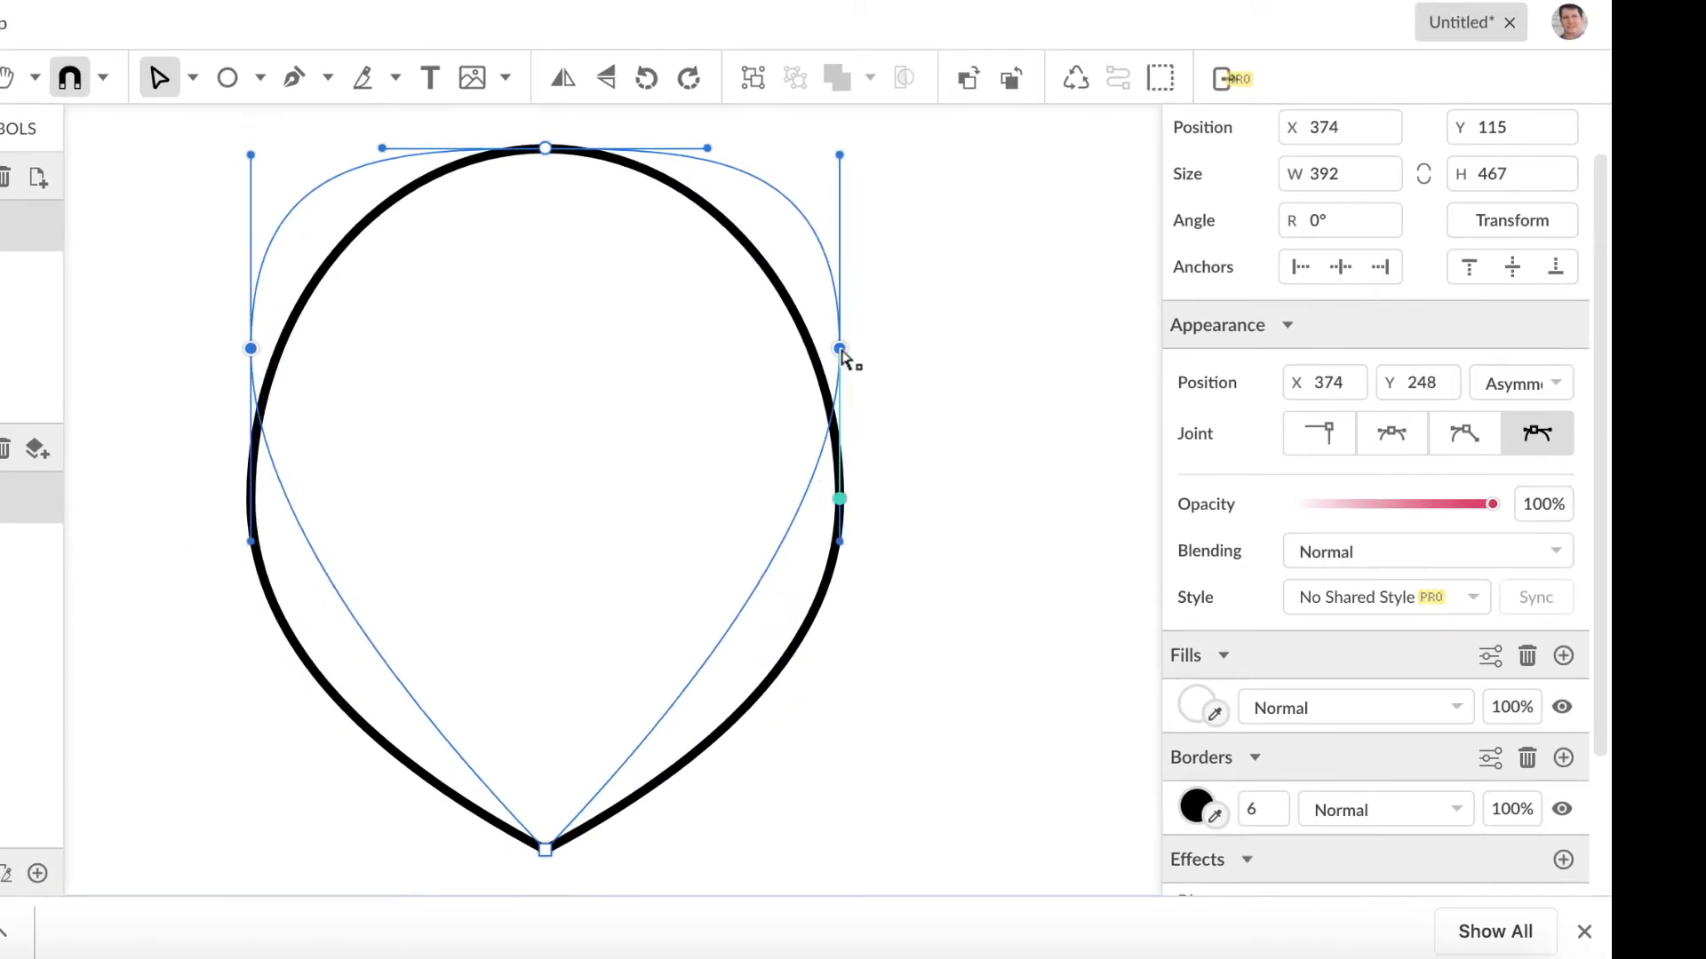
mouse_move(841, 351)
mouse_down()
mouse_move(848, 471)
mouse_move(845, 339)
mouse_up()
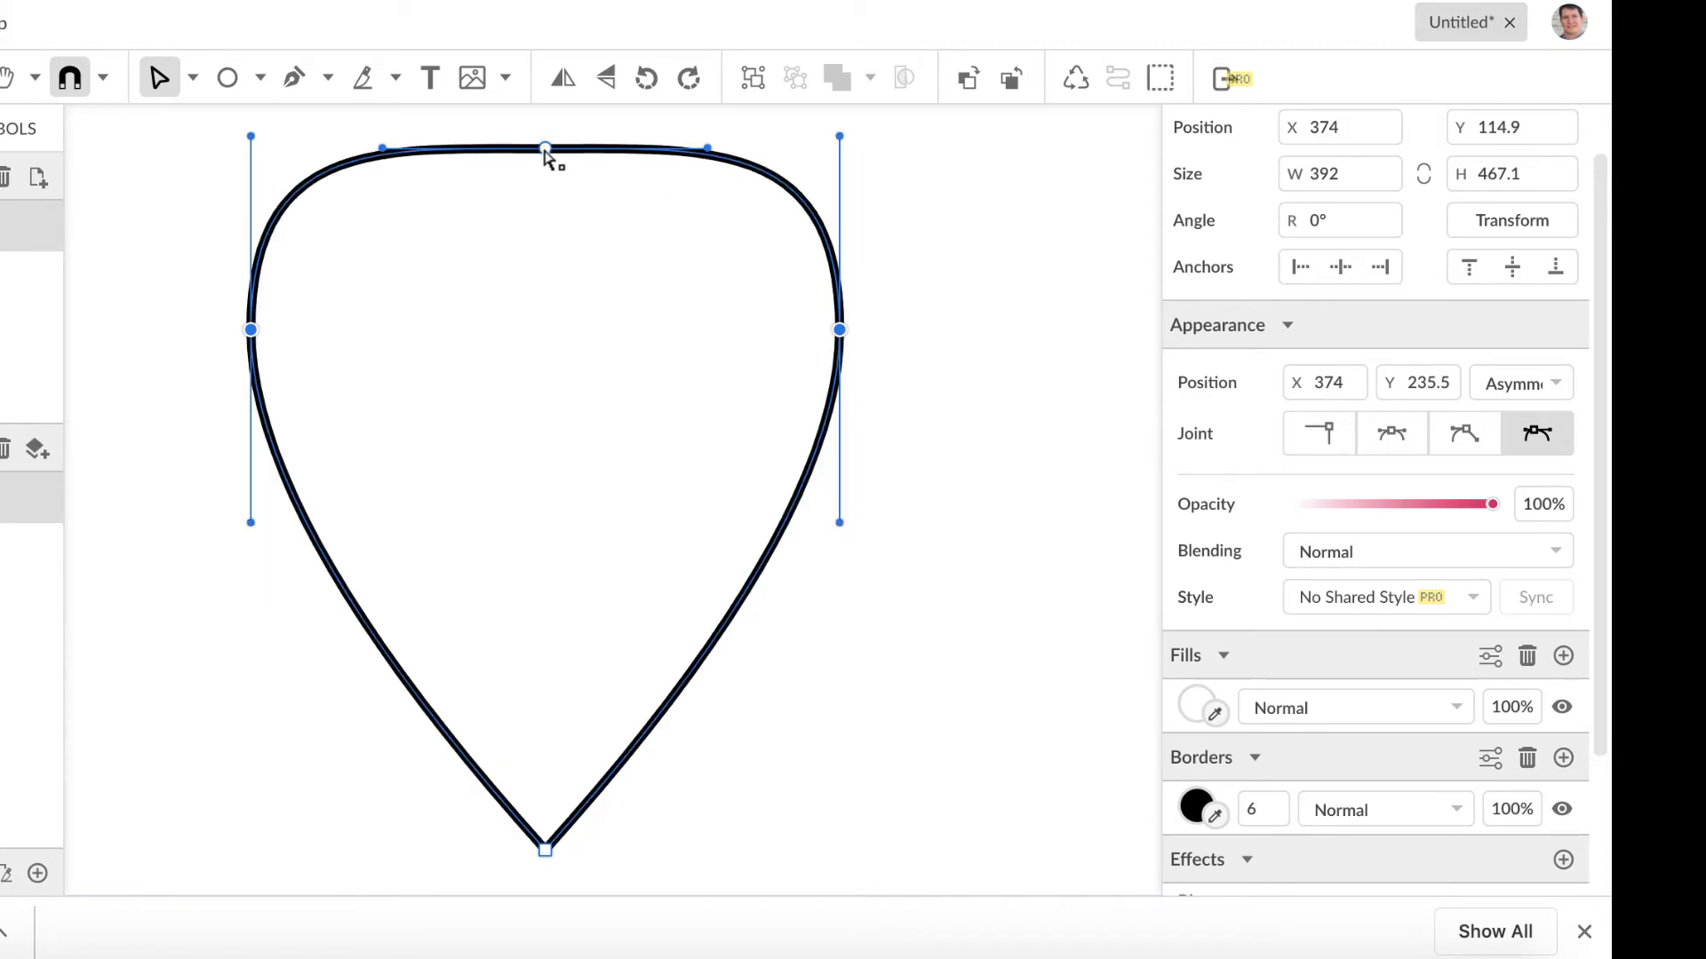
Step: Pull the top anchor down and set both side anchors to Disconnected, collapsing their upper handles
drag(546, 148, 546, 216)
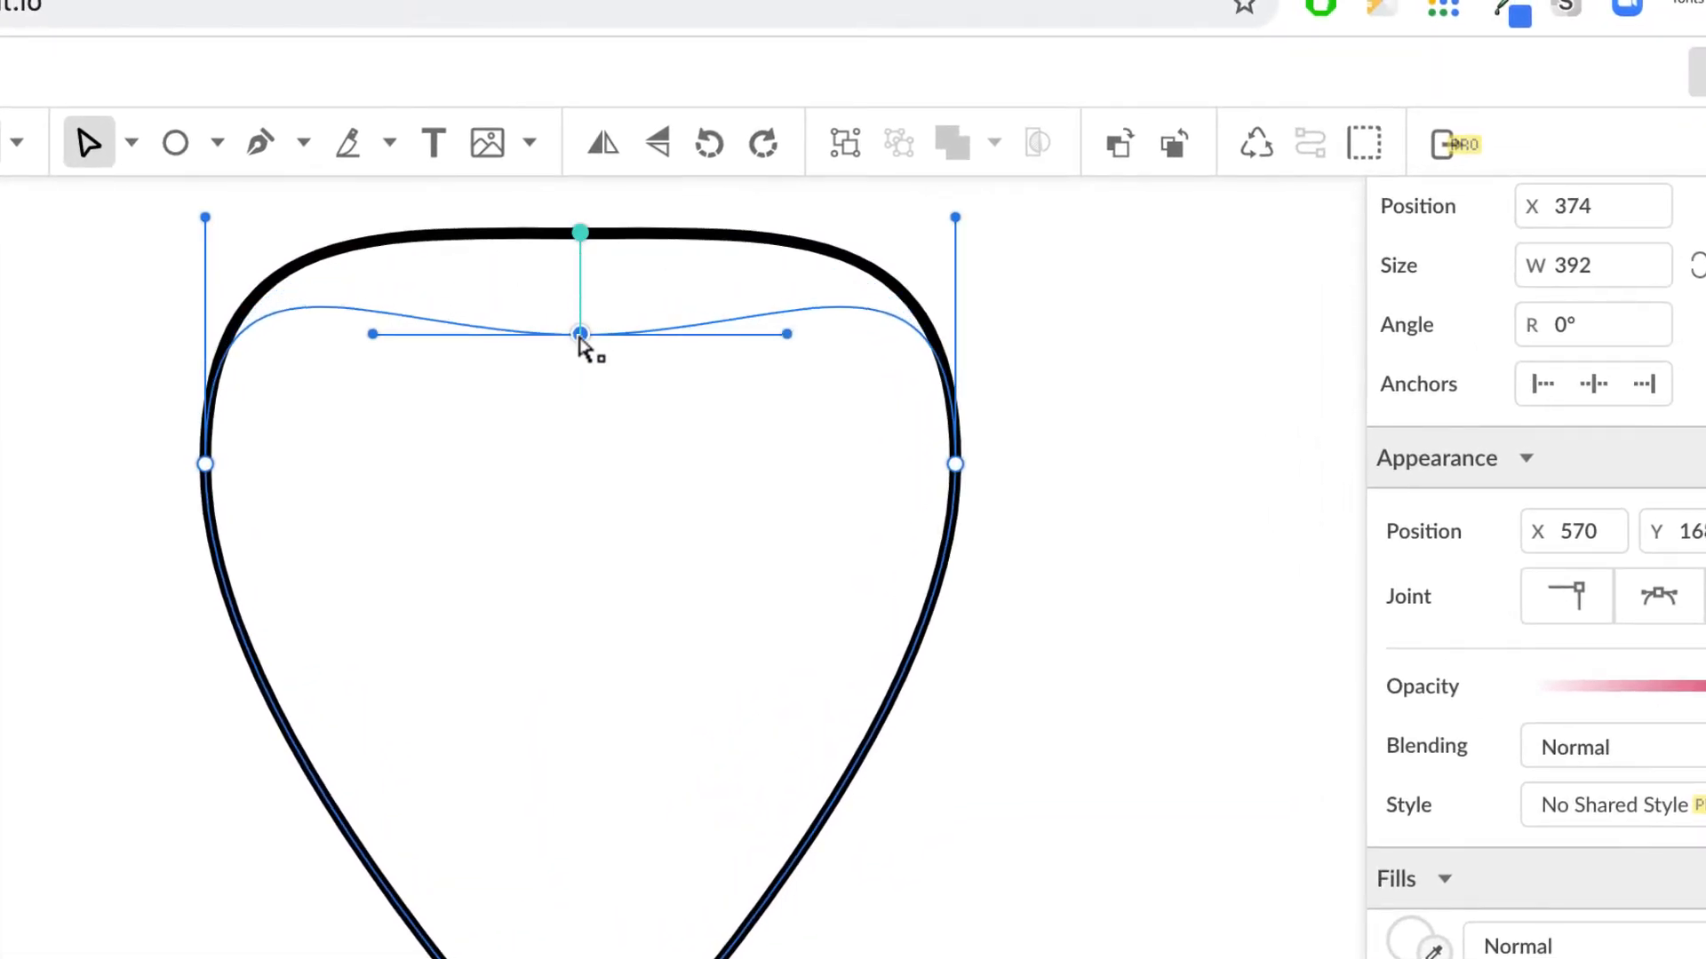
drag(582, 338, 579, 481)
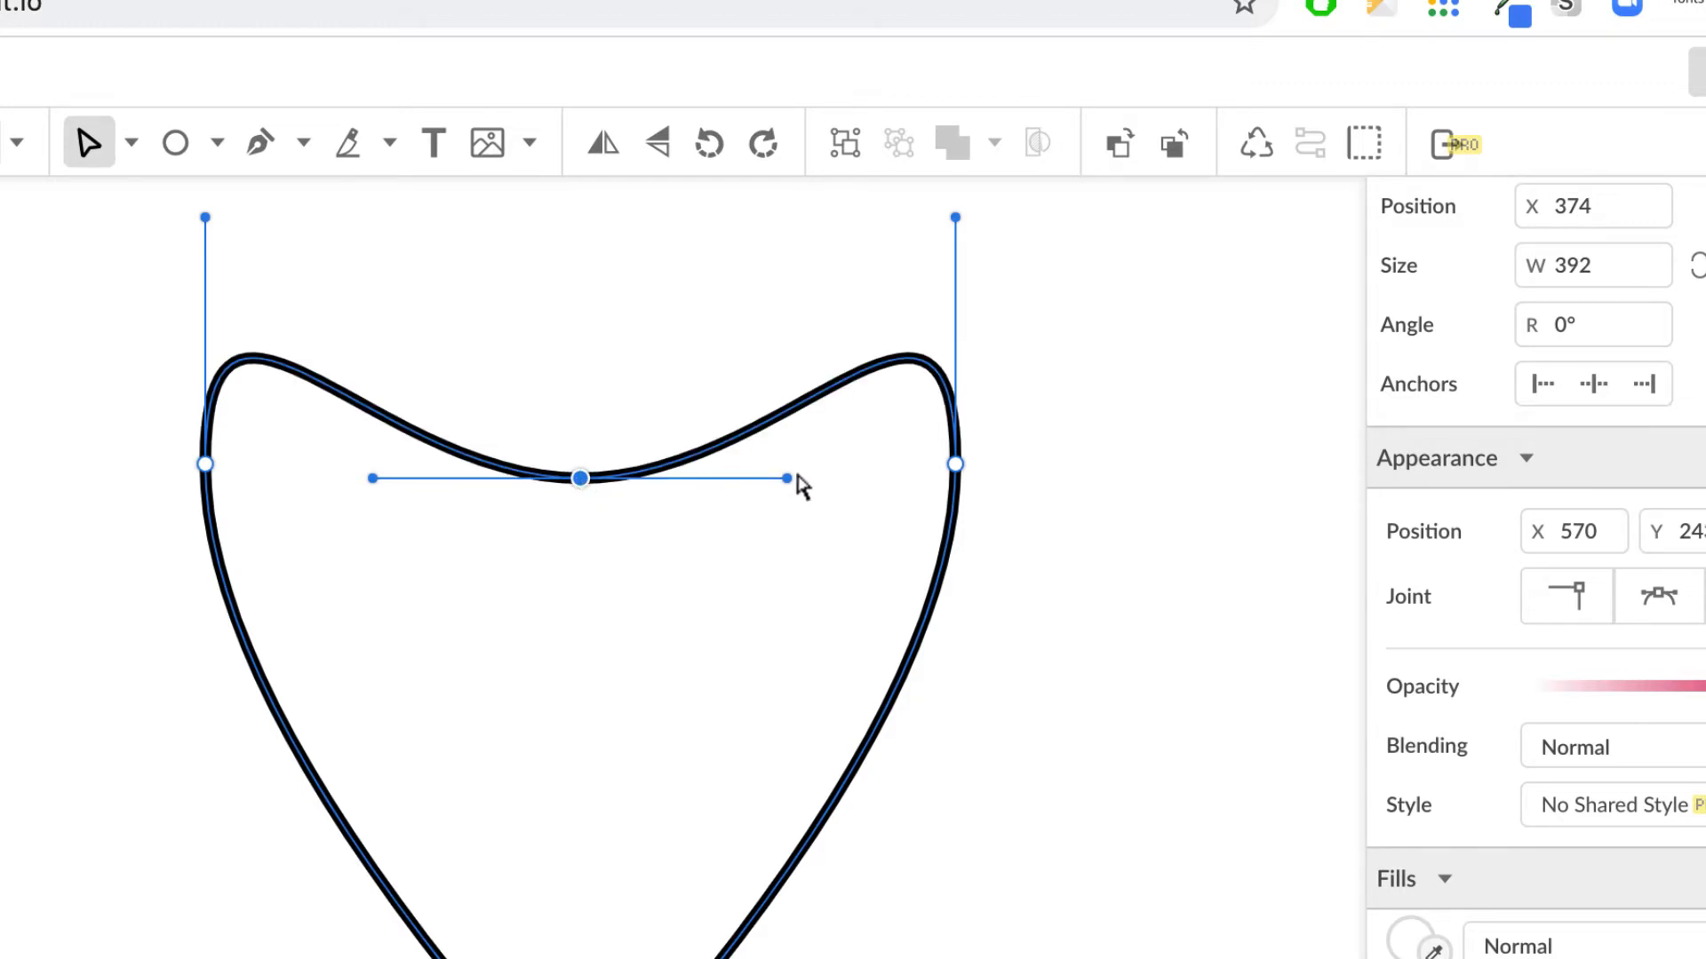
click(956, 466)
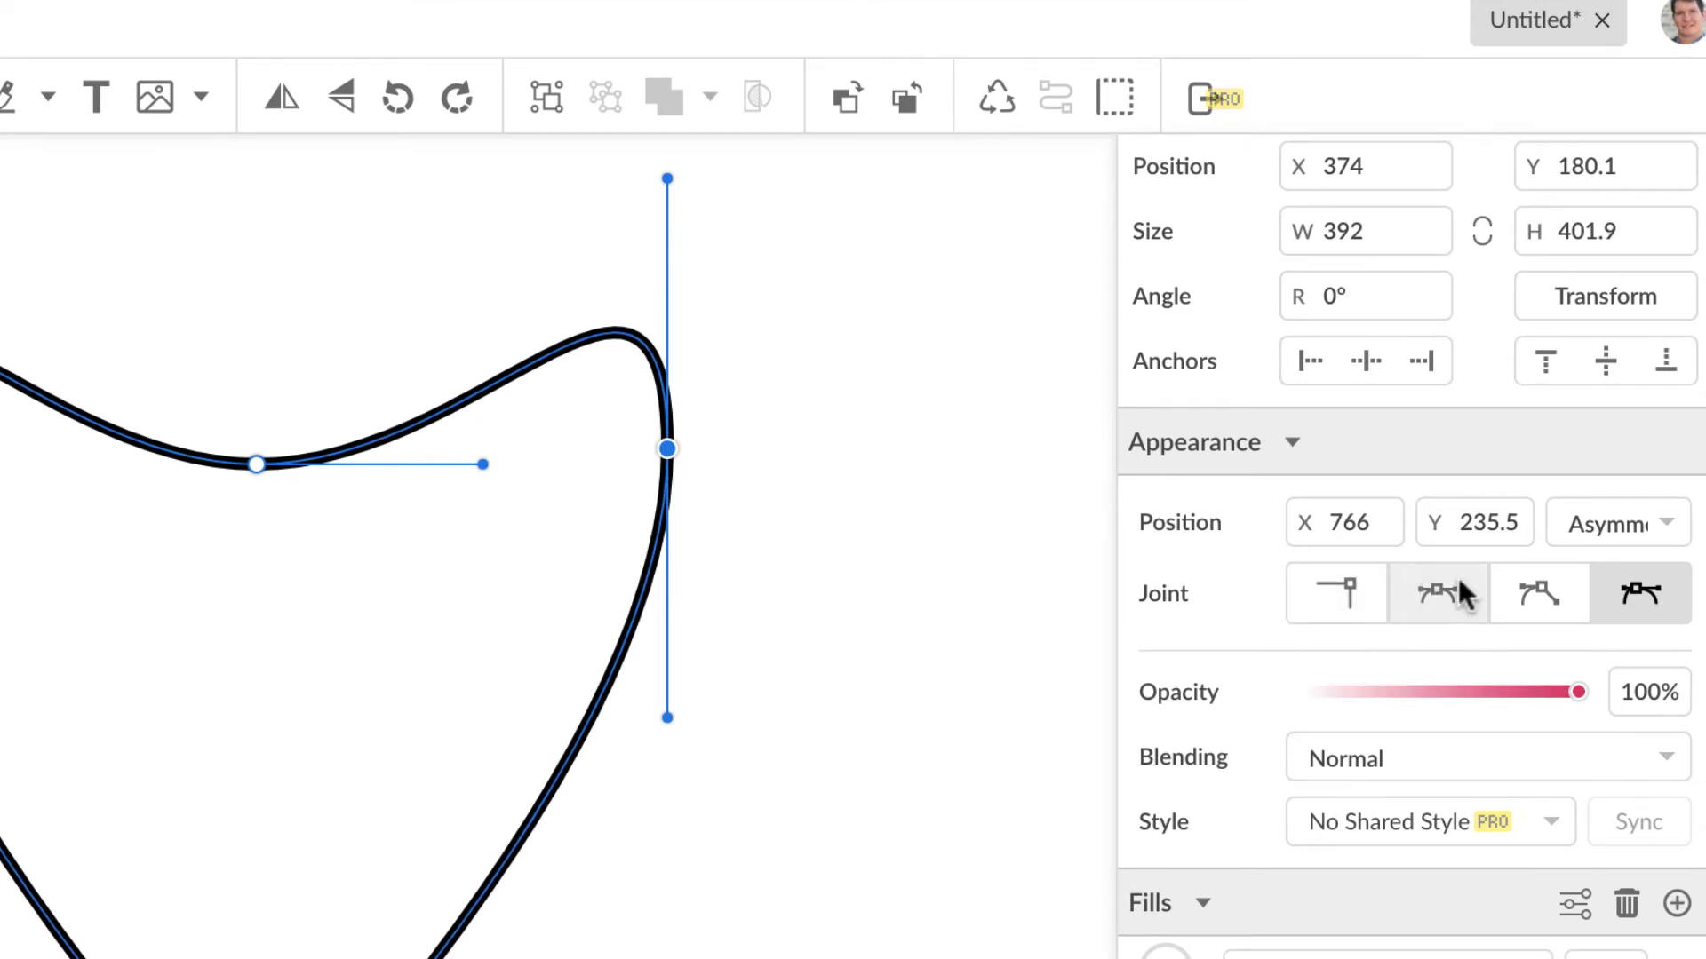
click(1542, 591)
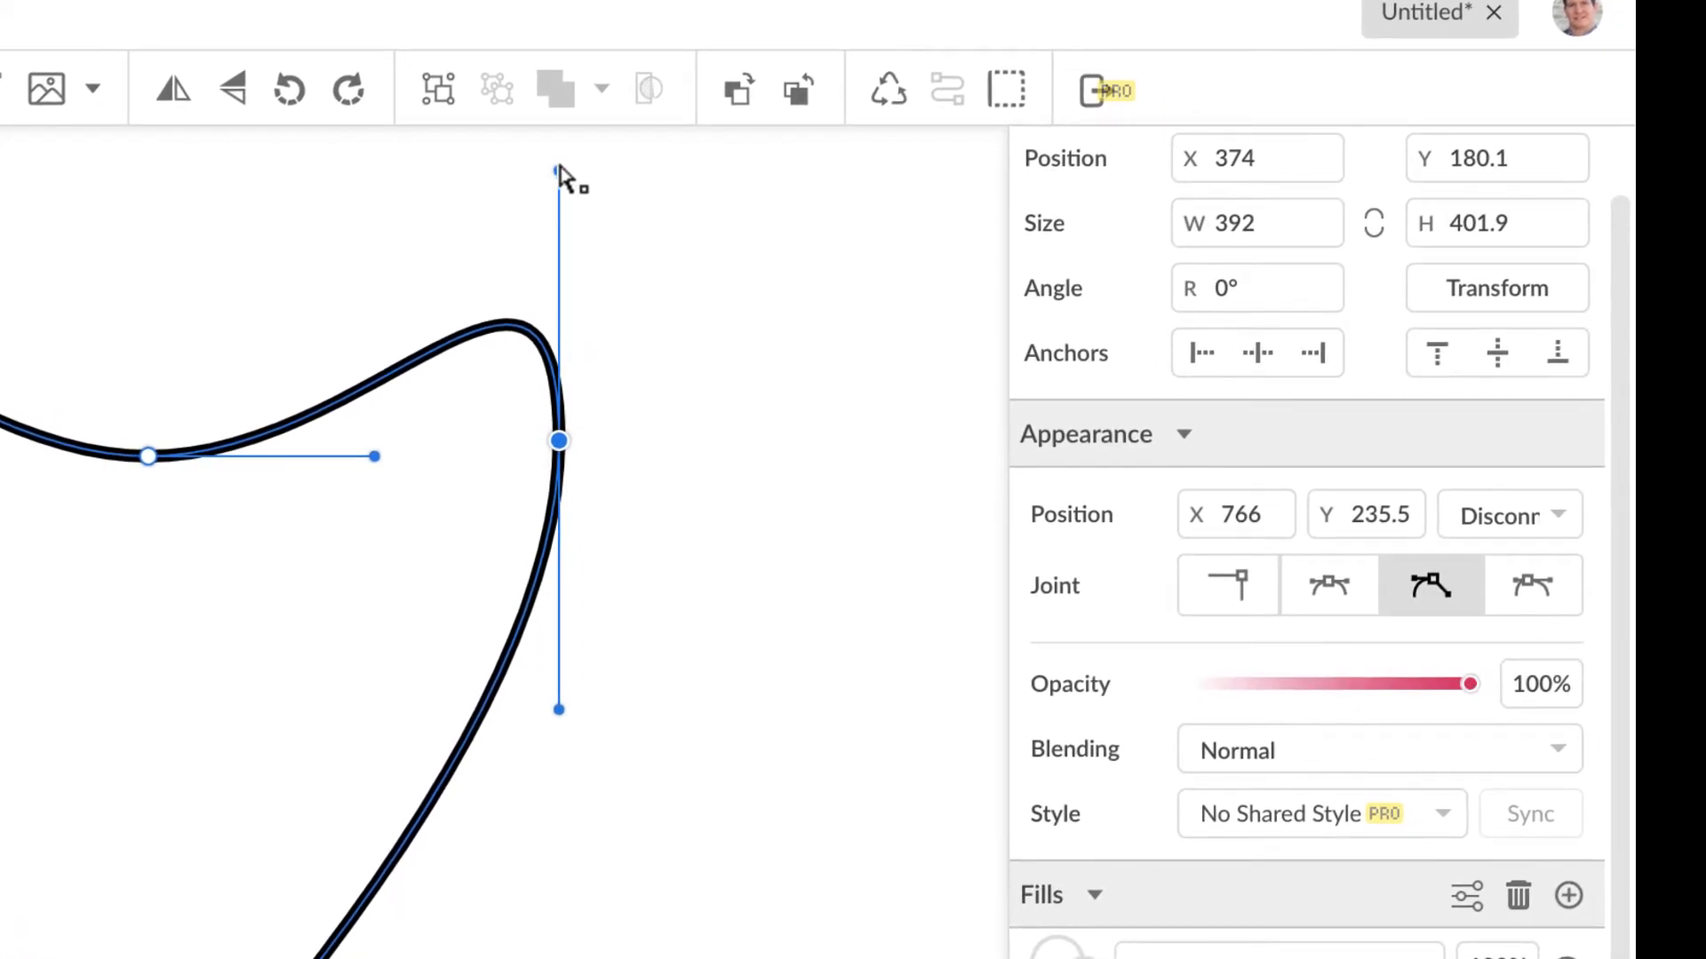
drag(558, 169, 562, 450)
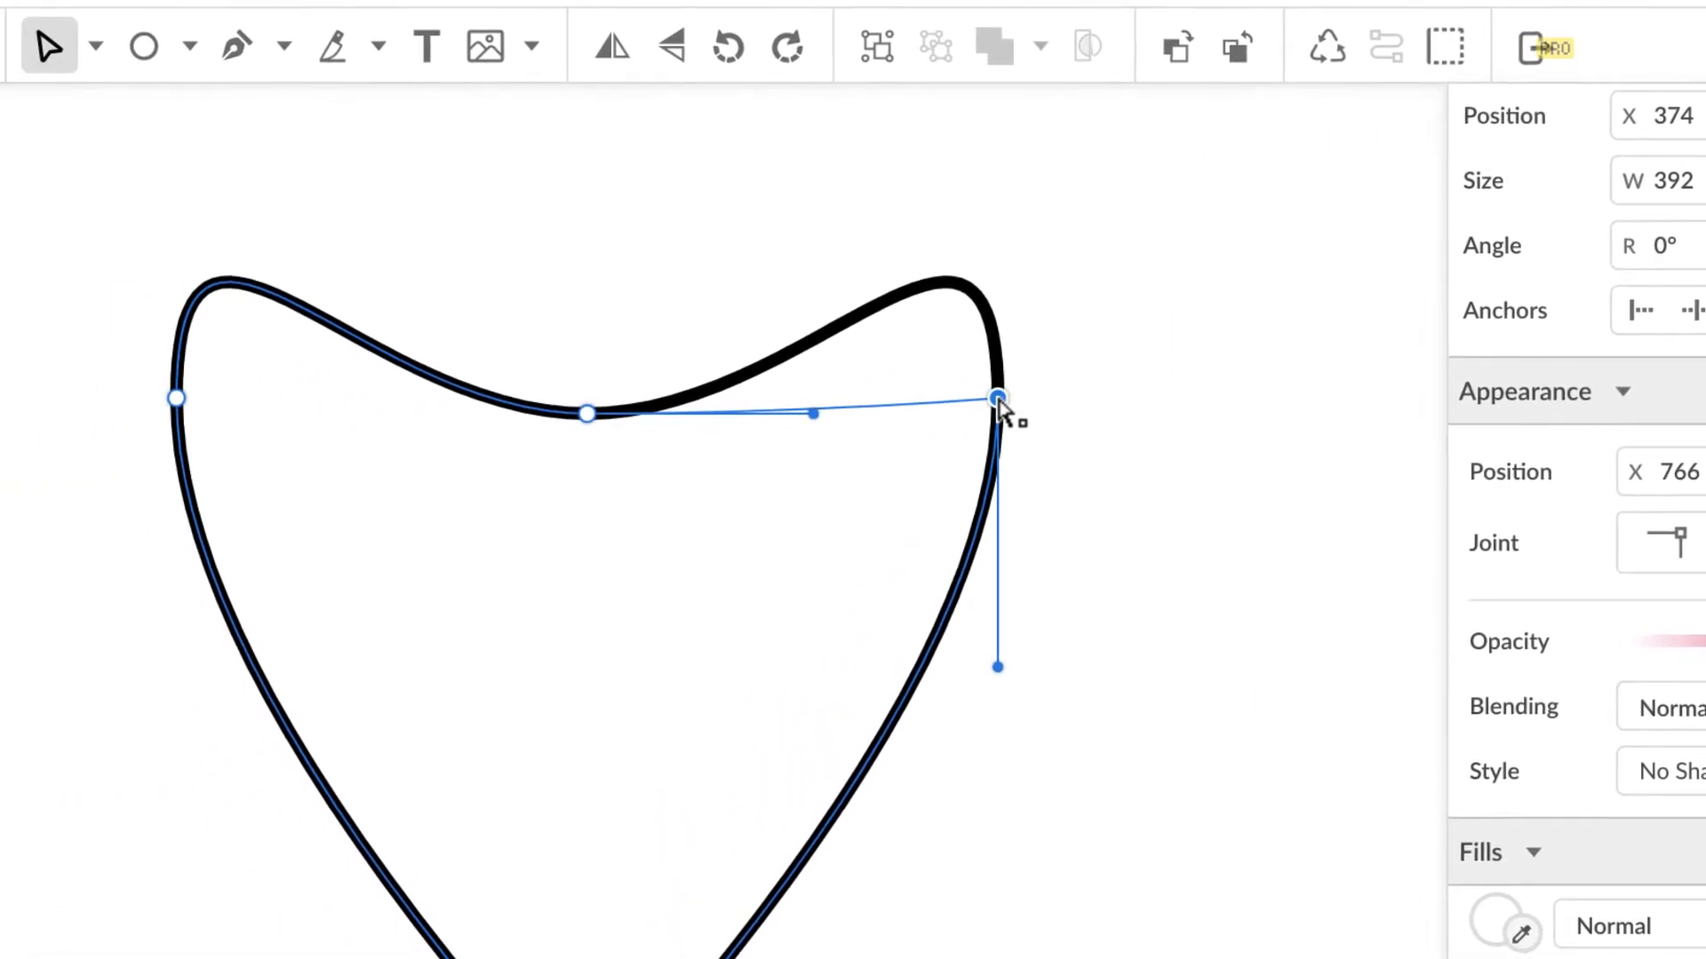
click(176, 398)
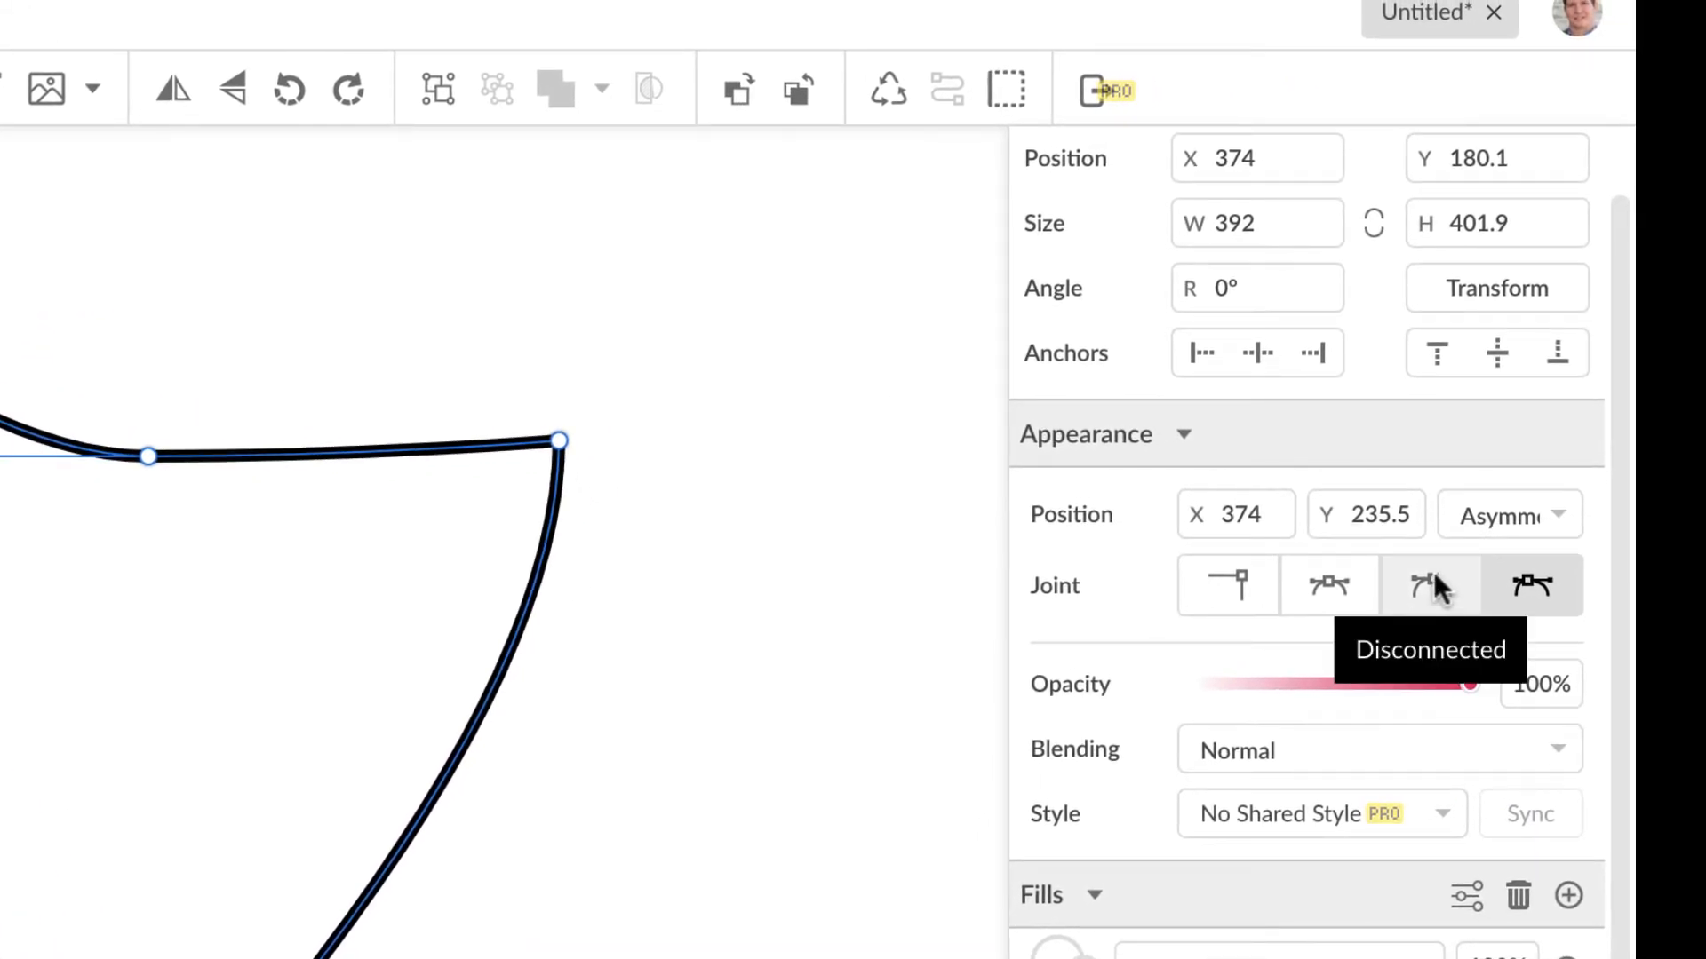
click(1433, 587)
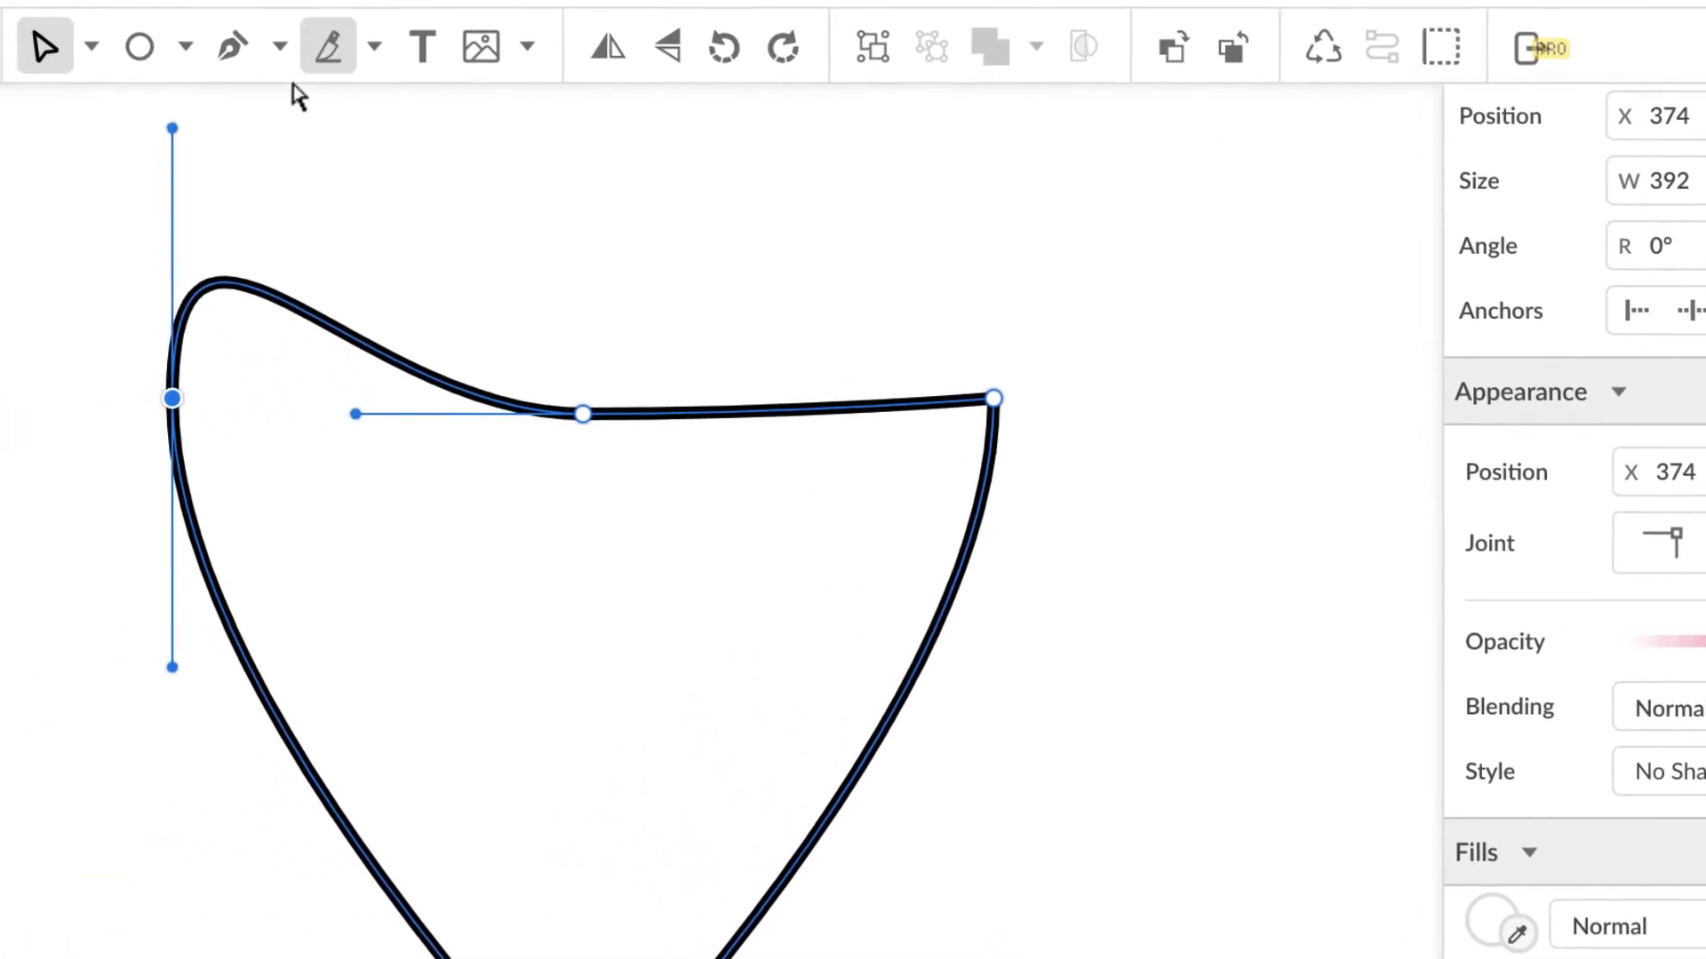
drag(610, 82, 614, 246)
drag(176, 293, 179, 407)
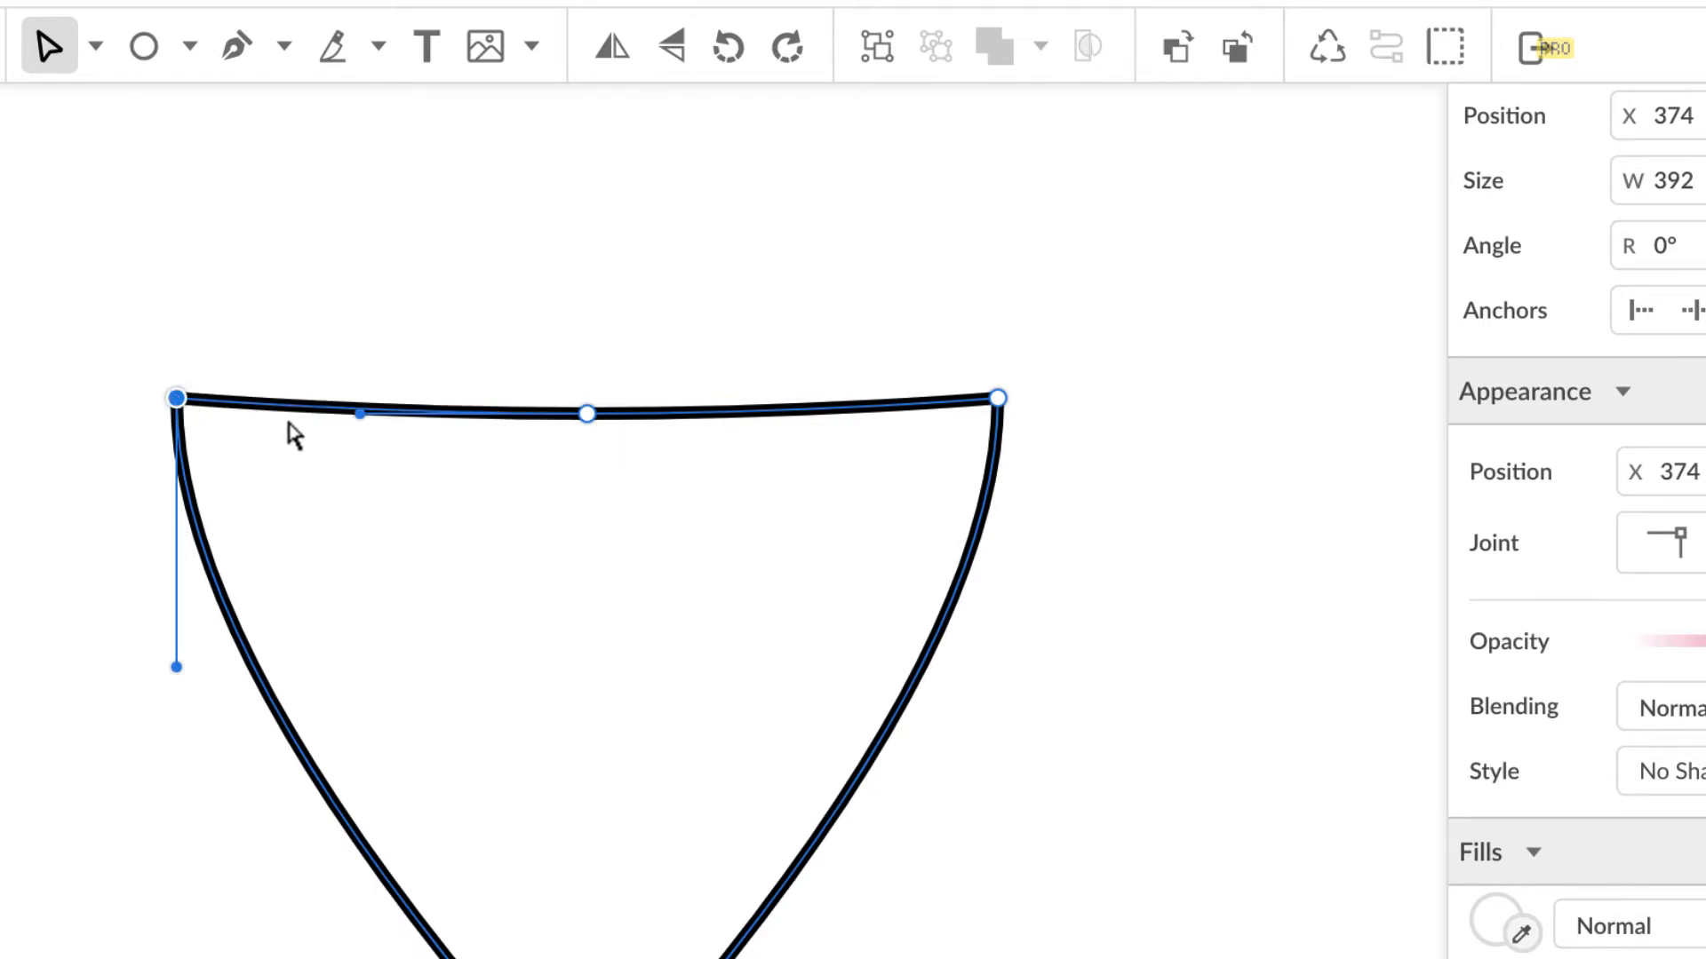
Step: Select both top corner nodes and raise them so the top edge dips concavely
drag(92, 306, 281, 452)
drag(1078, 309, 931, 466)
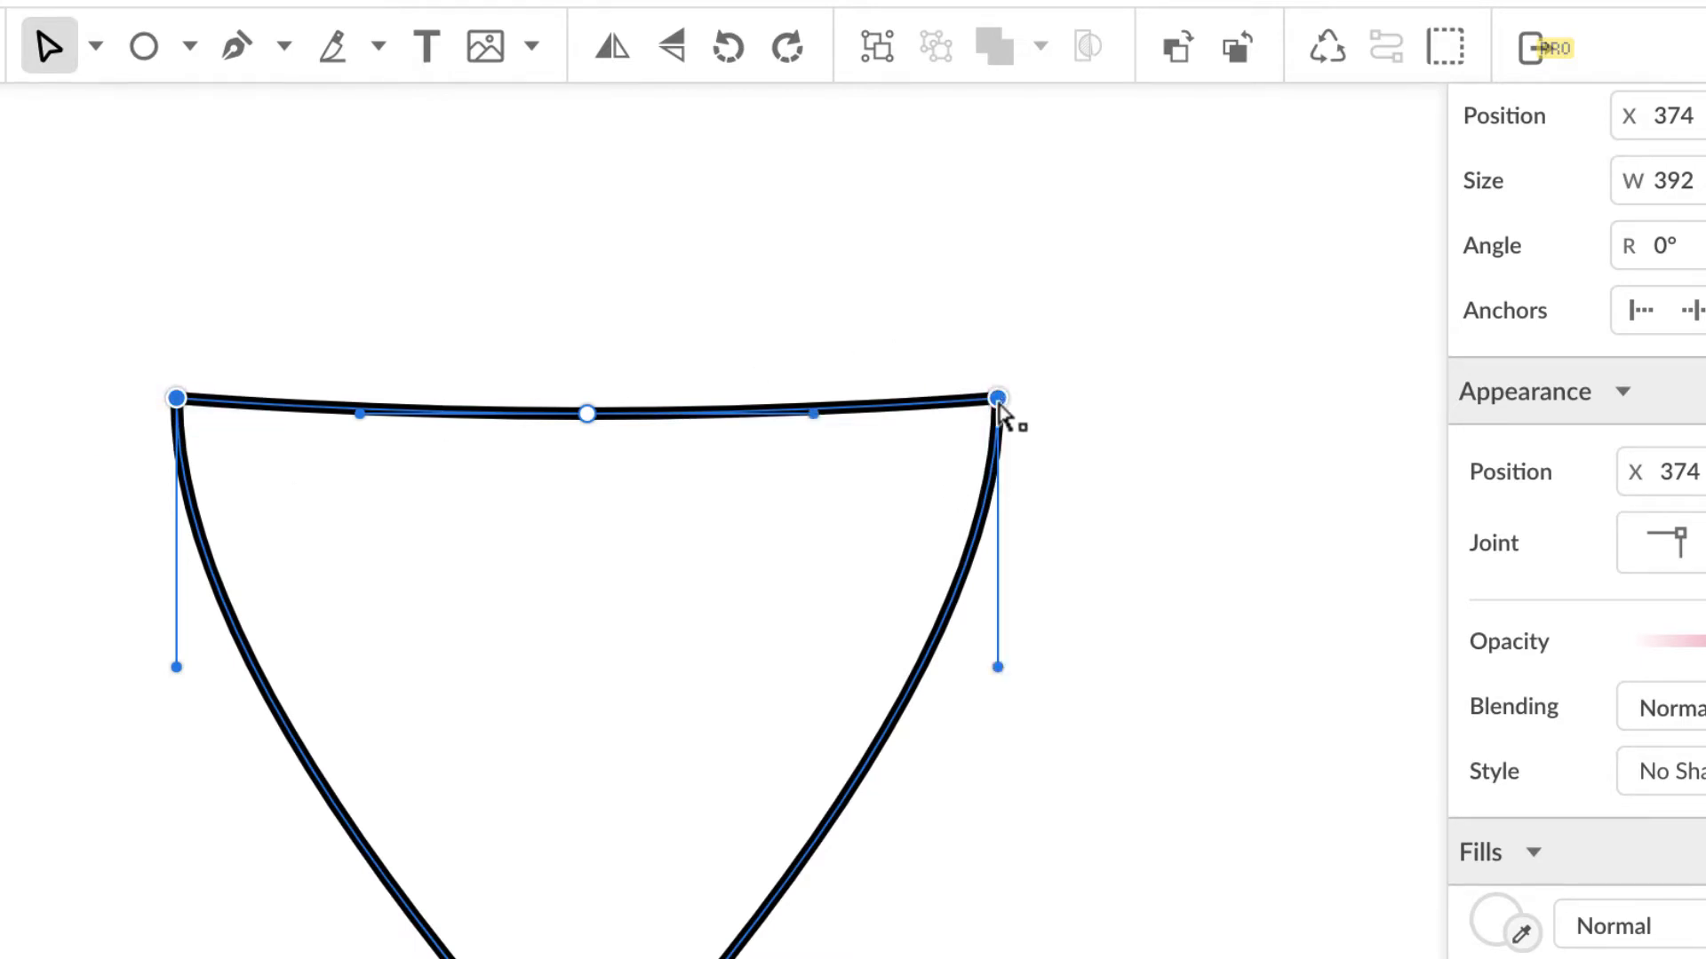
drag(998, 402, 999, 304)
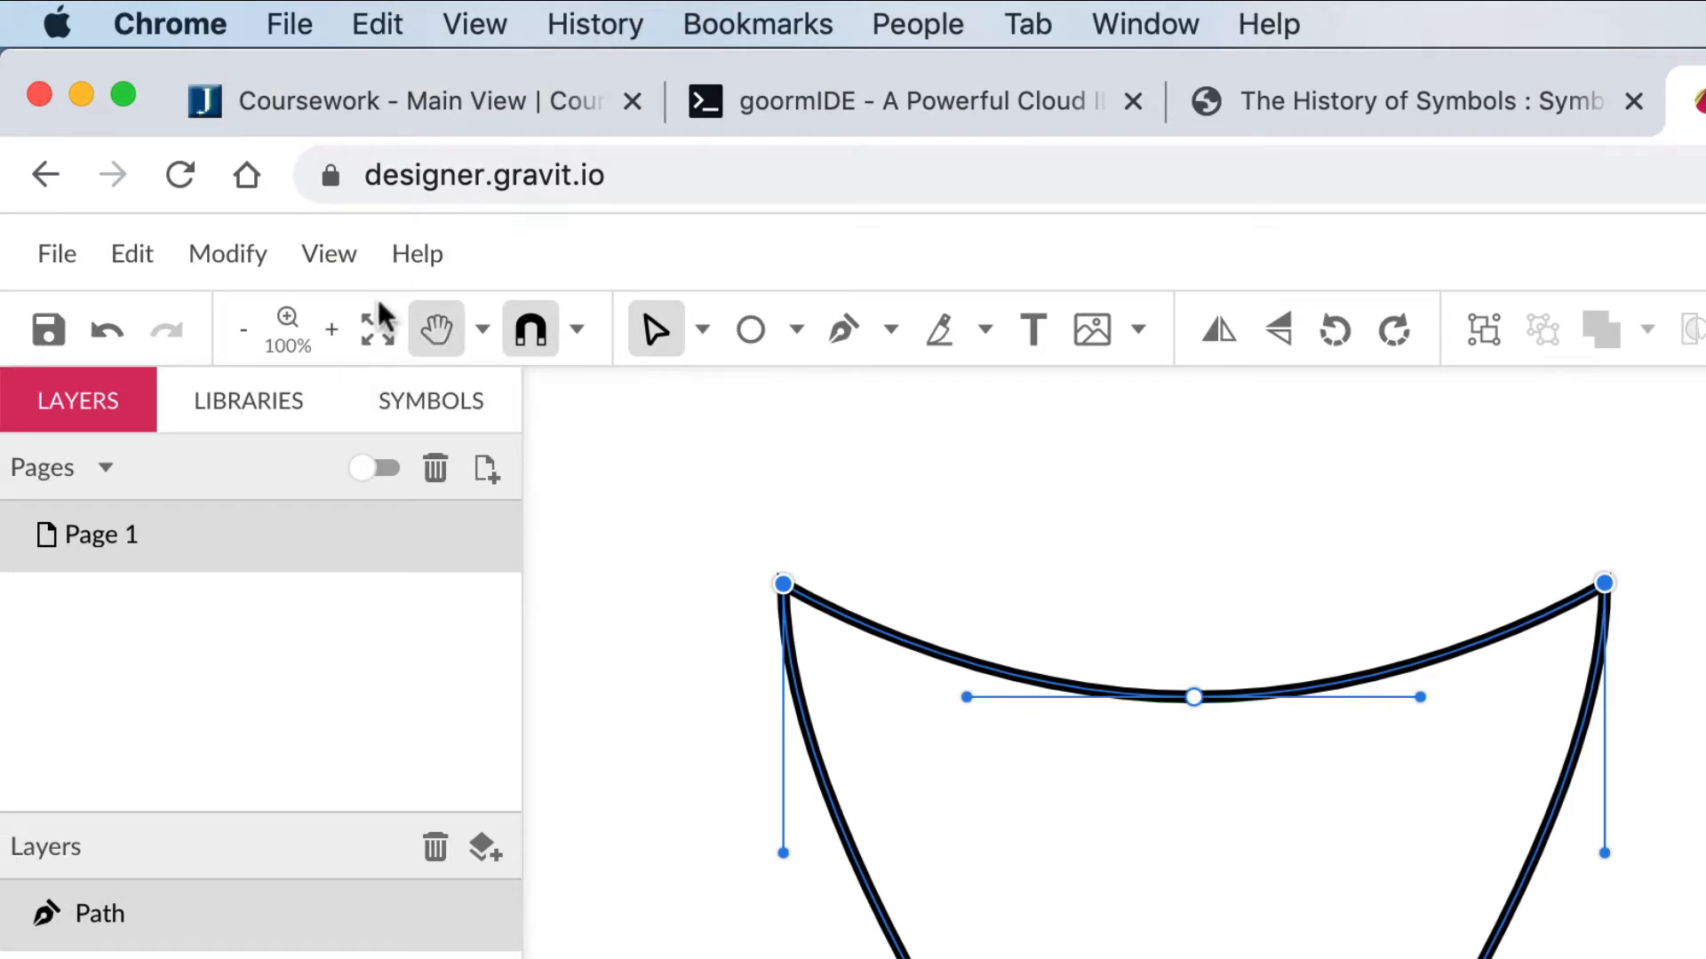
Step: Turn on View > Canvas > Show Rulers and drag a horizontal guide onto the canvas
click(333, 253)
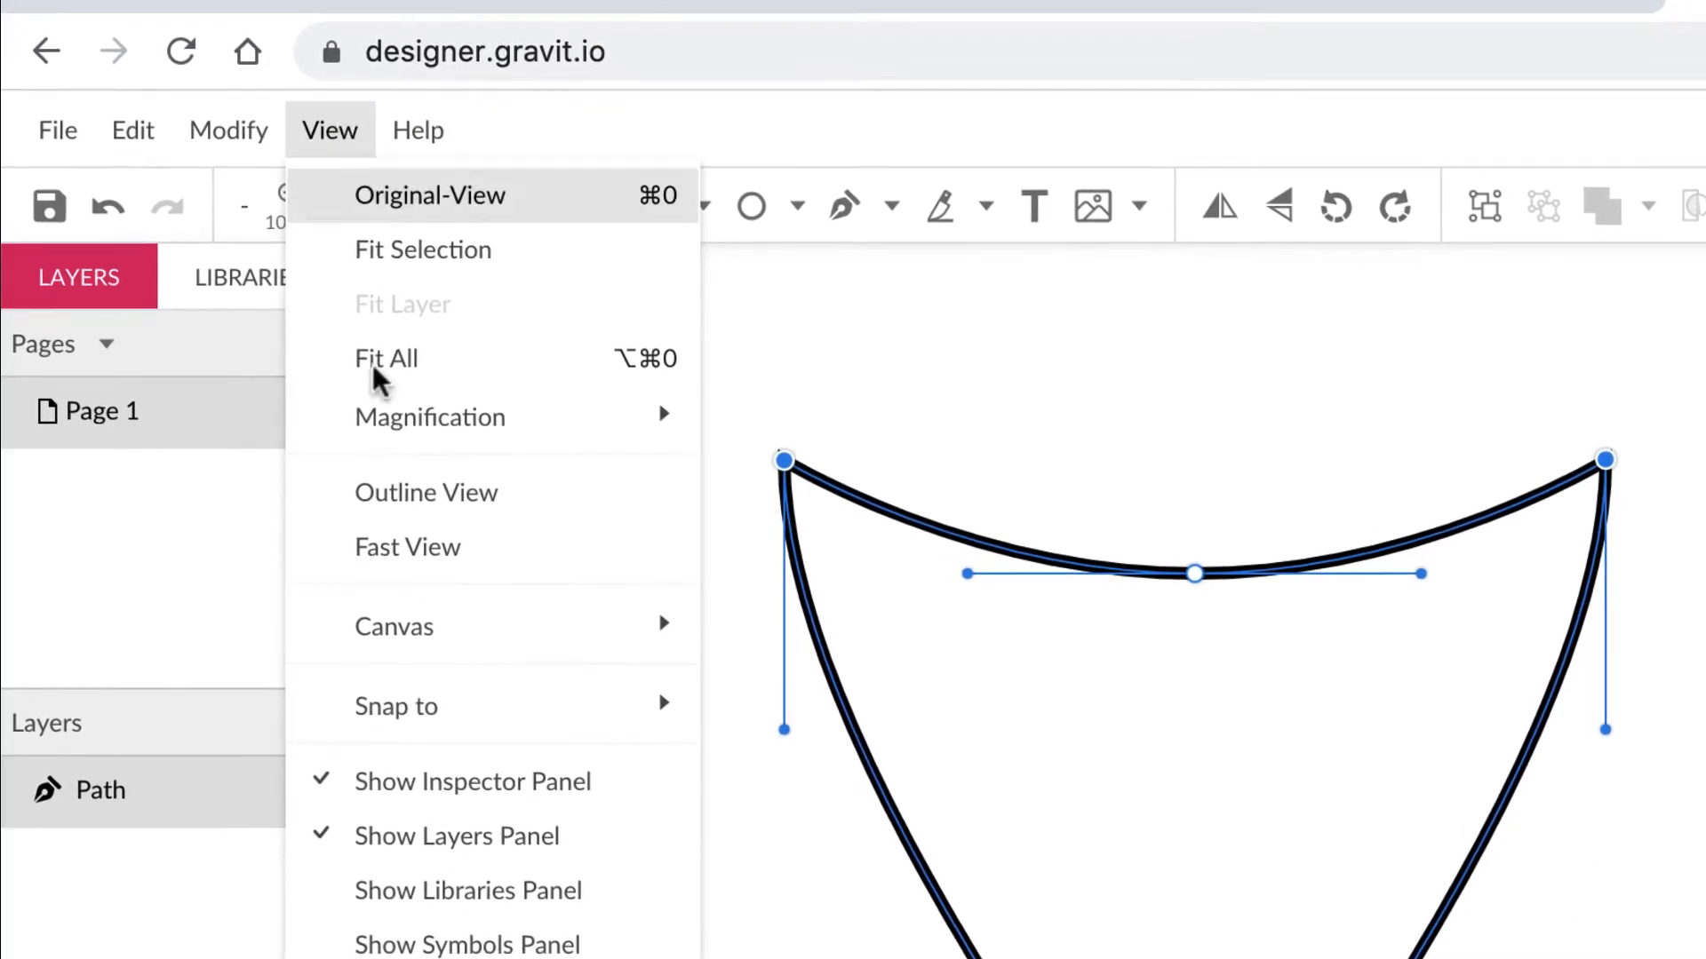
mouse_move(427, 626)
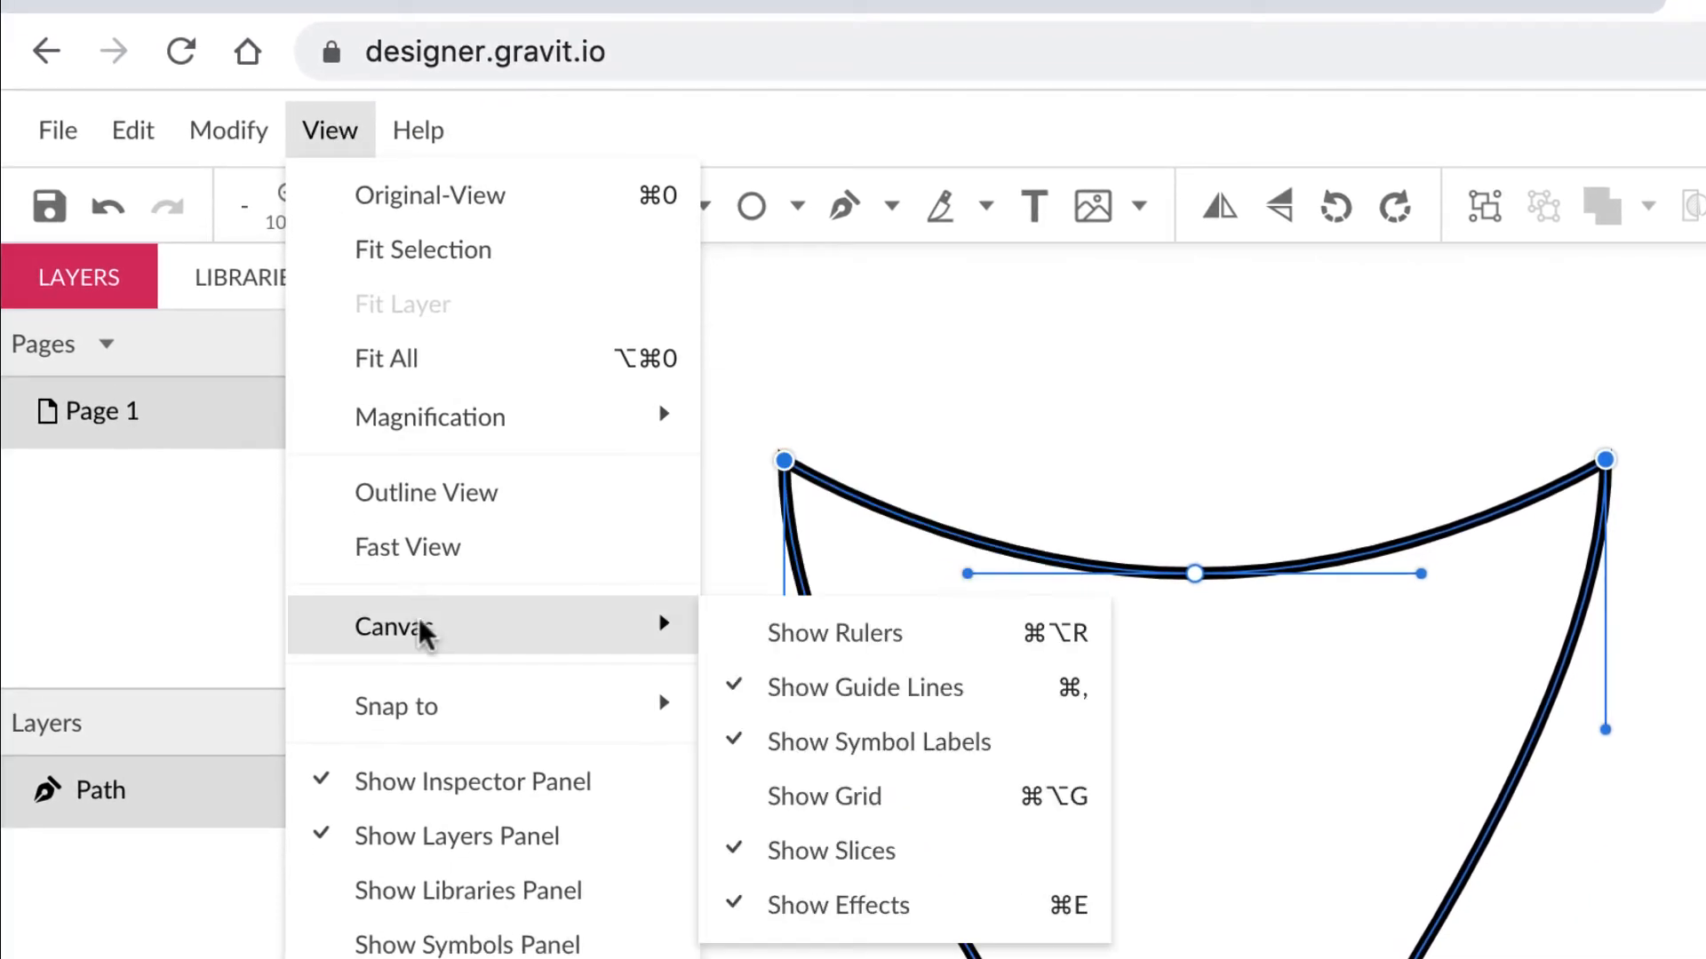
click(830, 631)
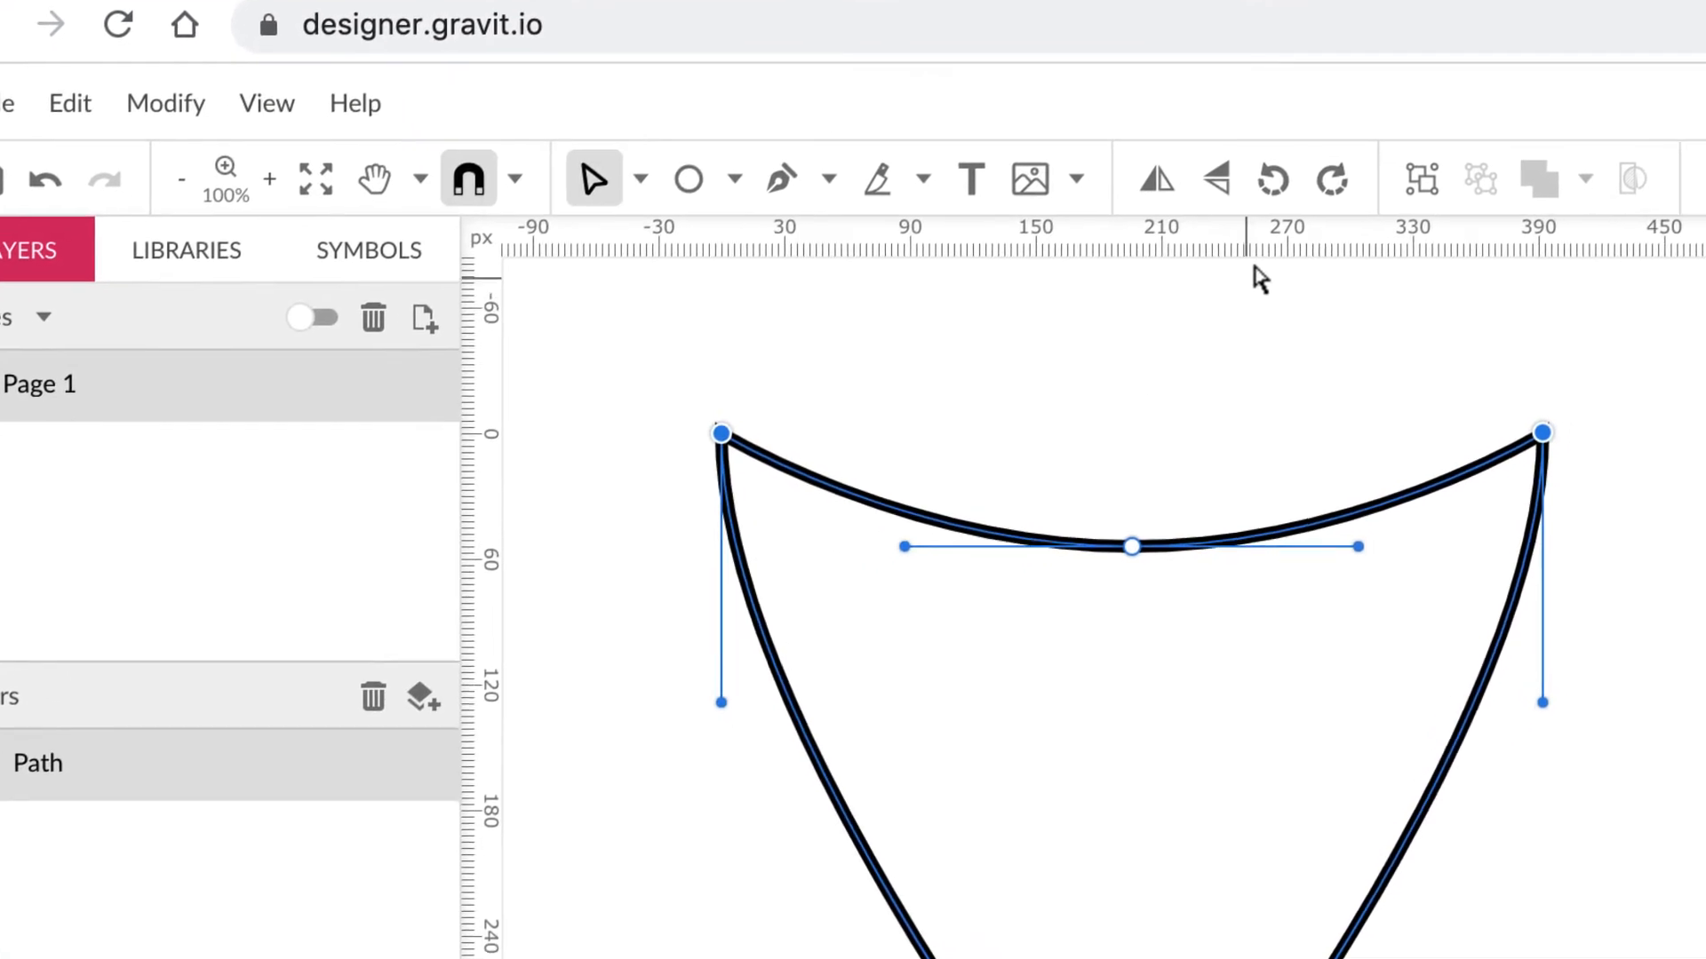
drag(1334, 273, 1384, 880)
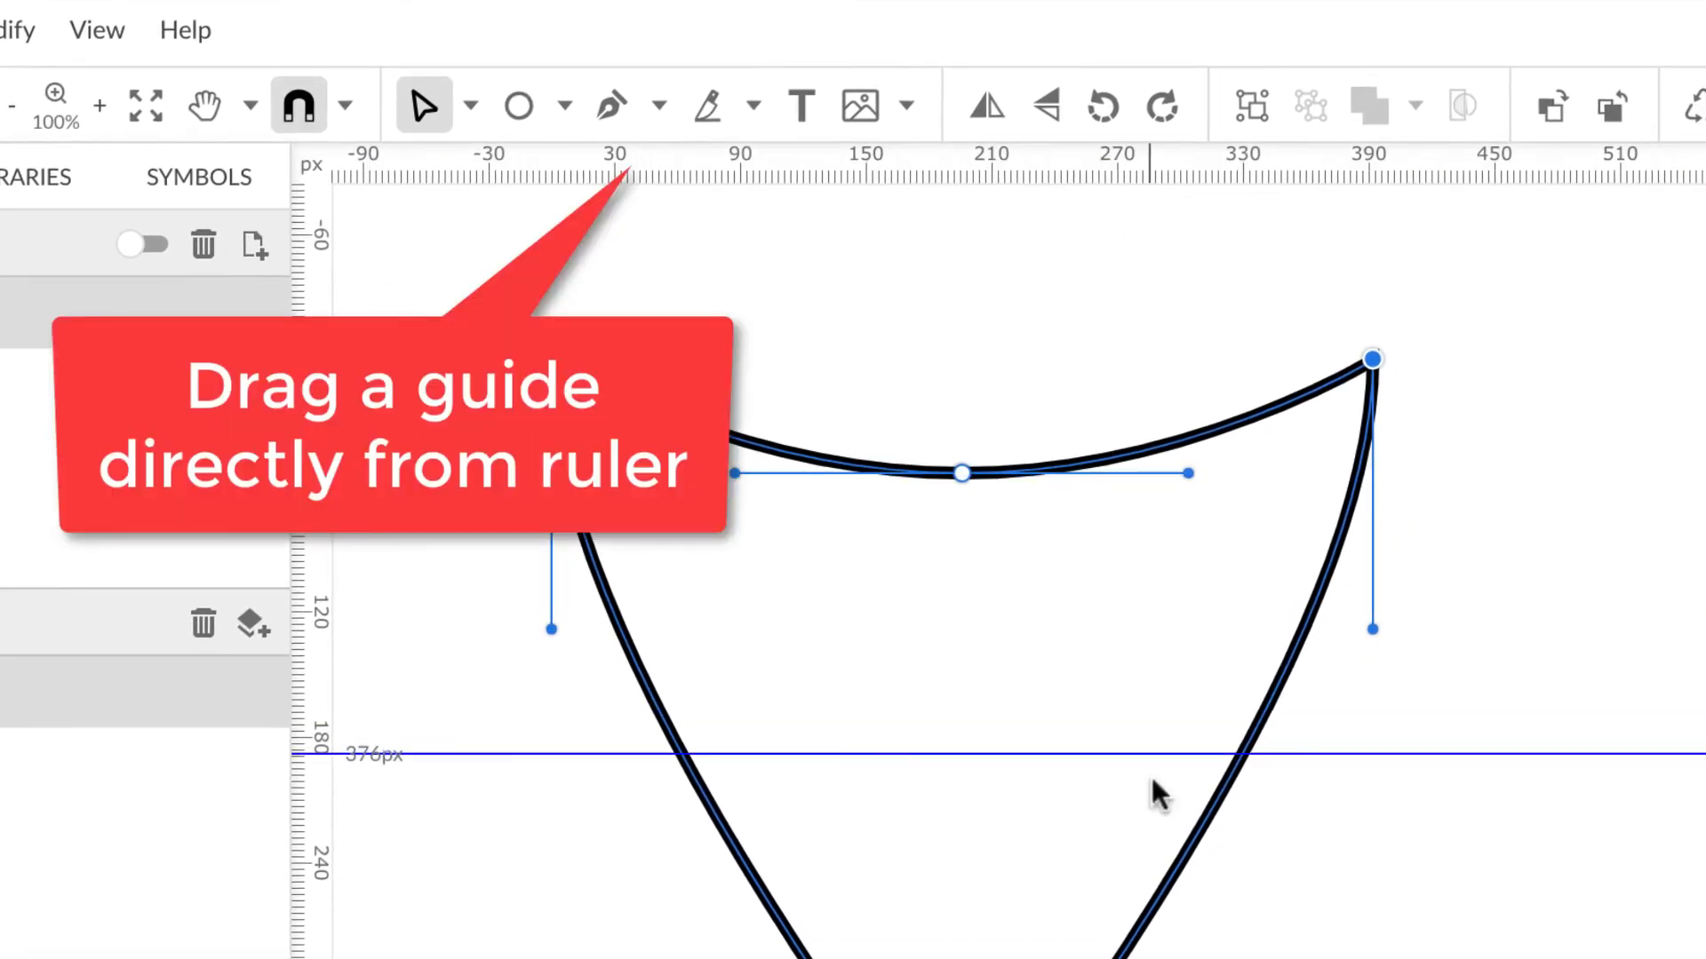
drag(1155, 790, 1160, 807)
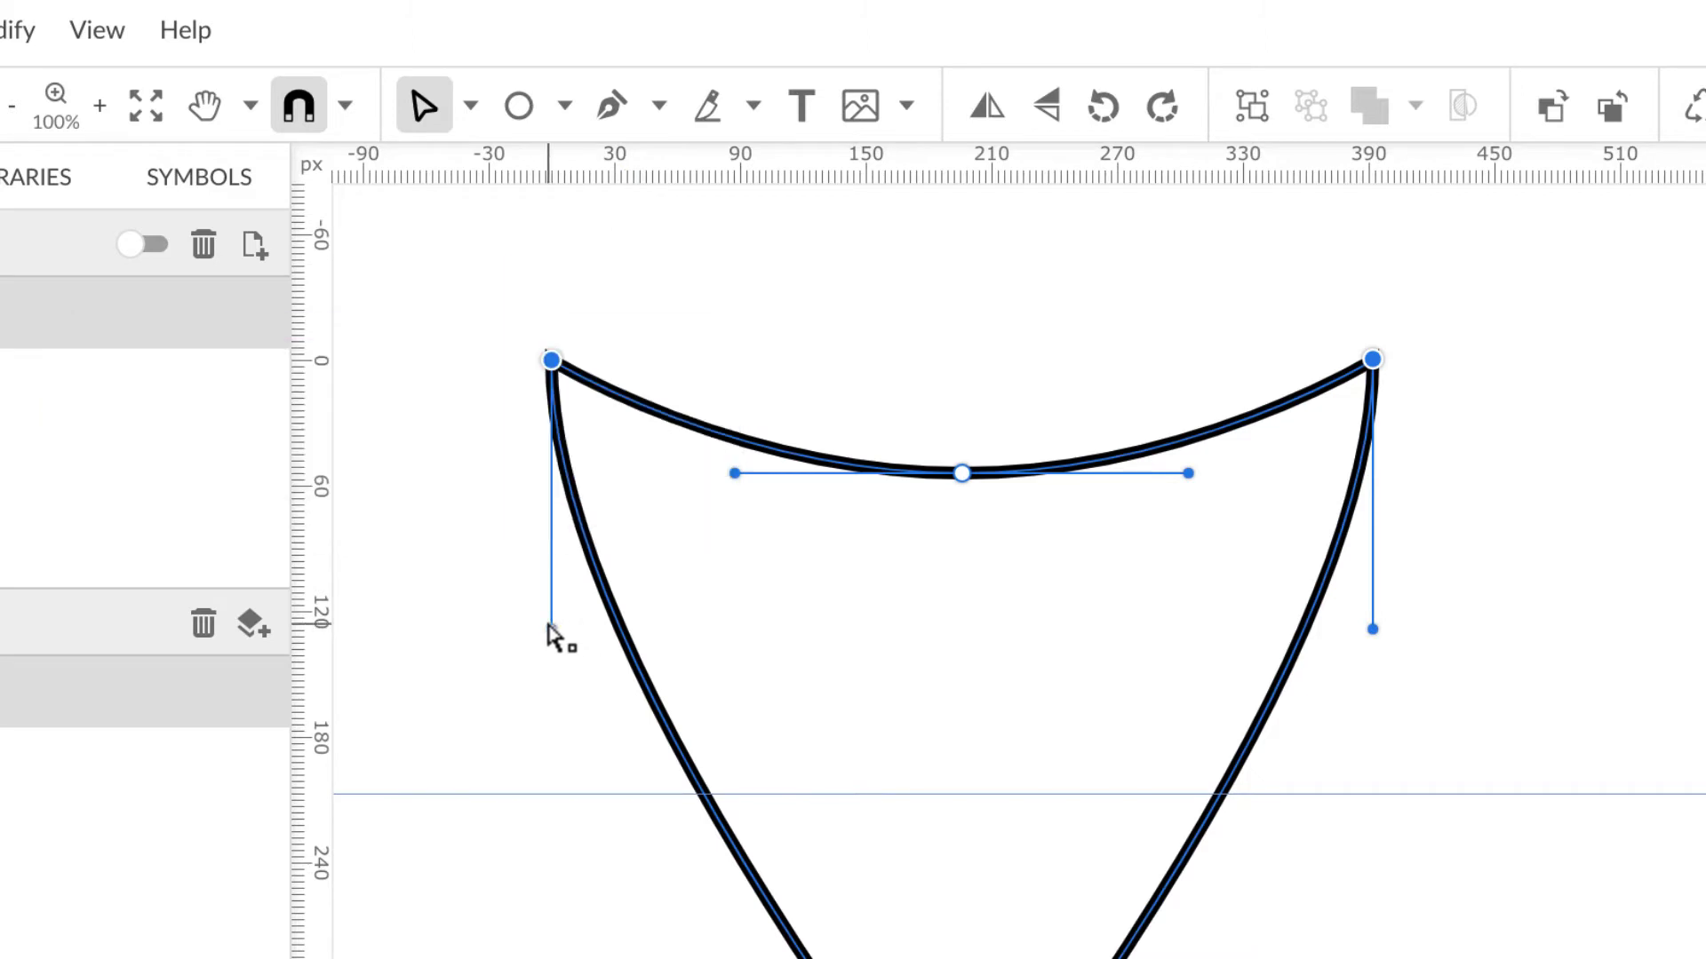
Step: Drag the left and right side curve handles down to the guide so both sides match
drag(552, 630, 564, 789)
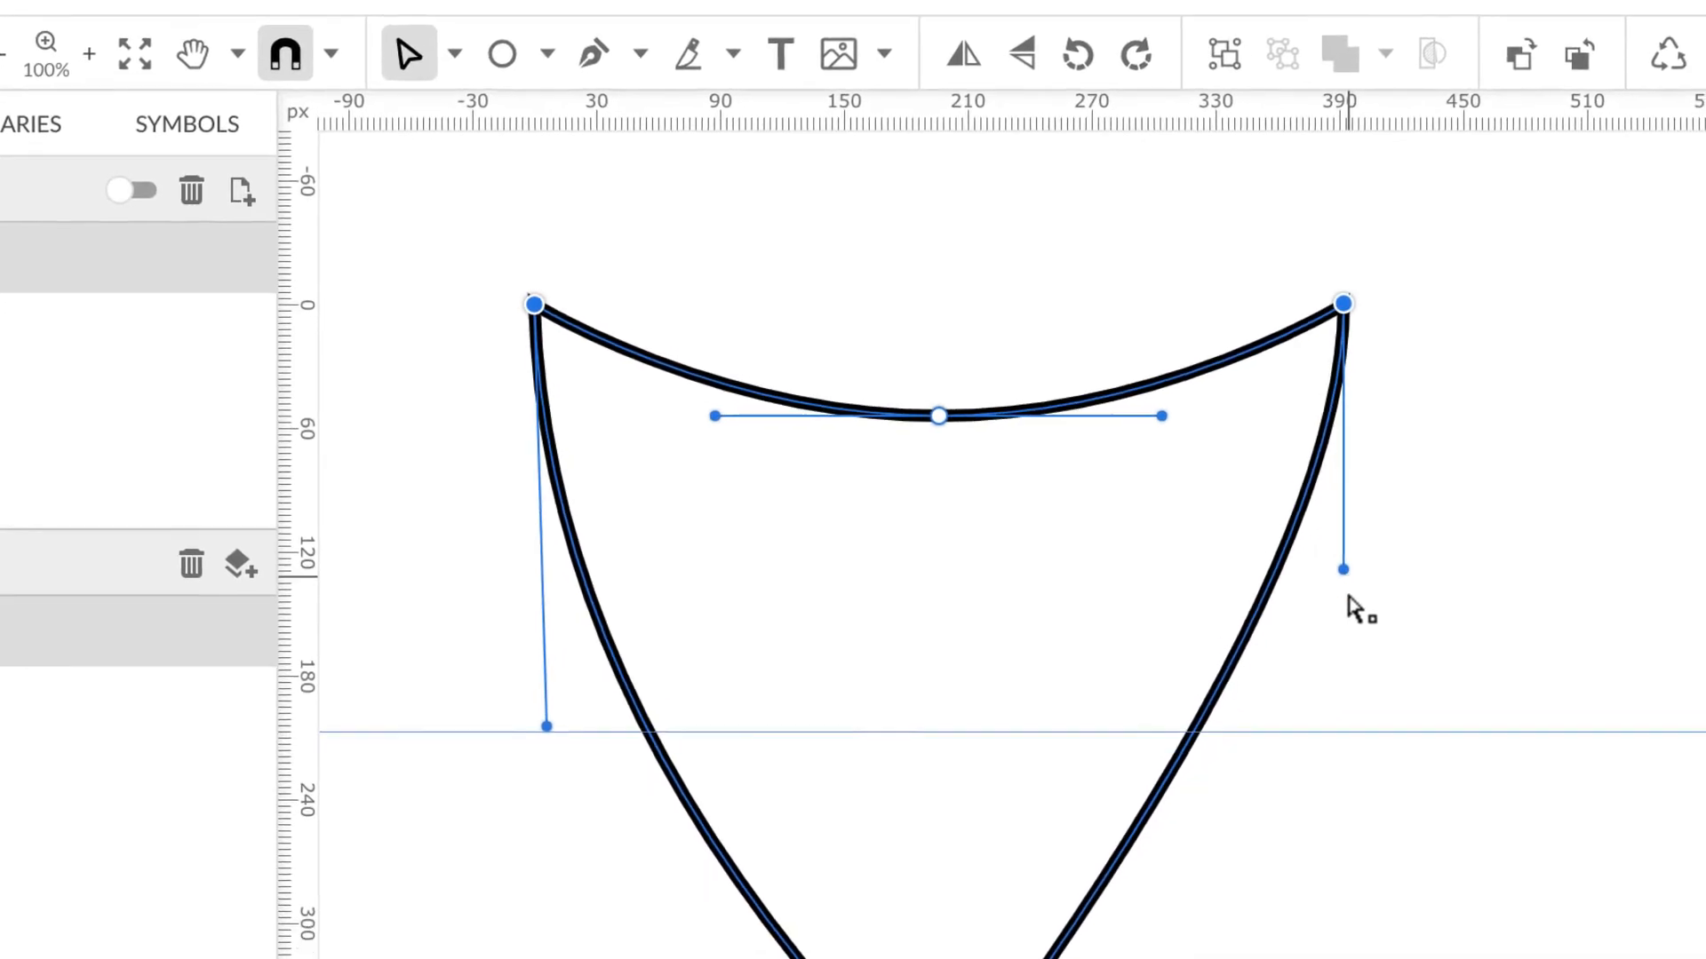
drag(1344, 569, 1347, 749)
drag(1245, 526, 1241, 519)
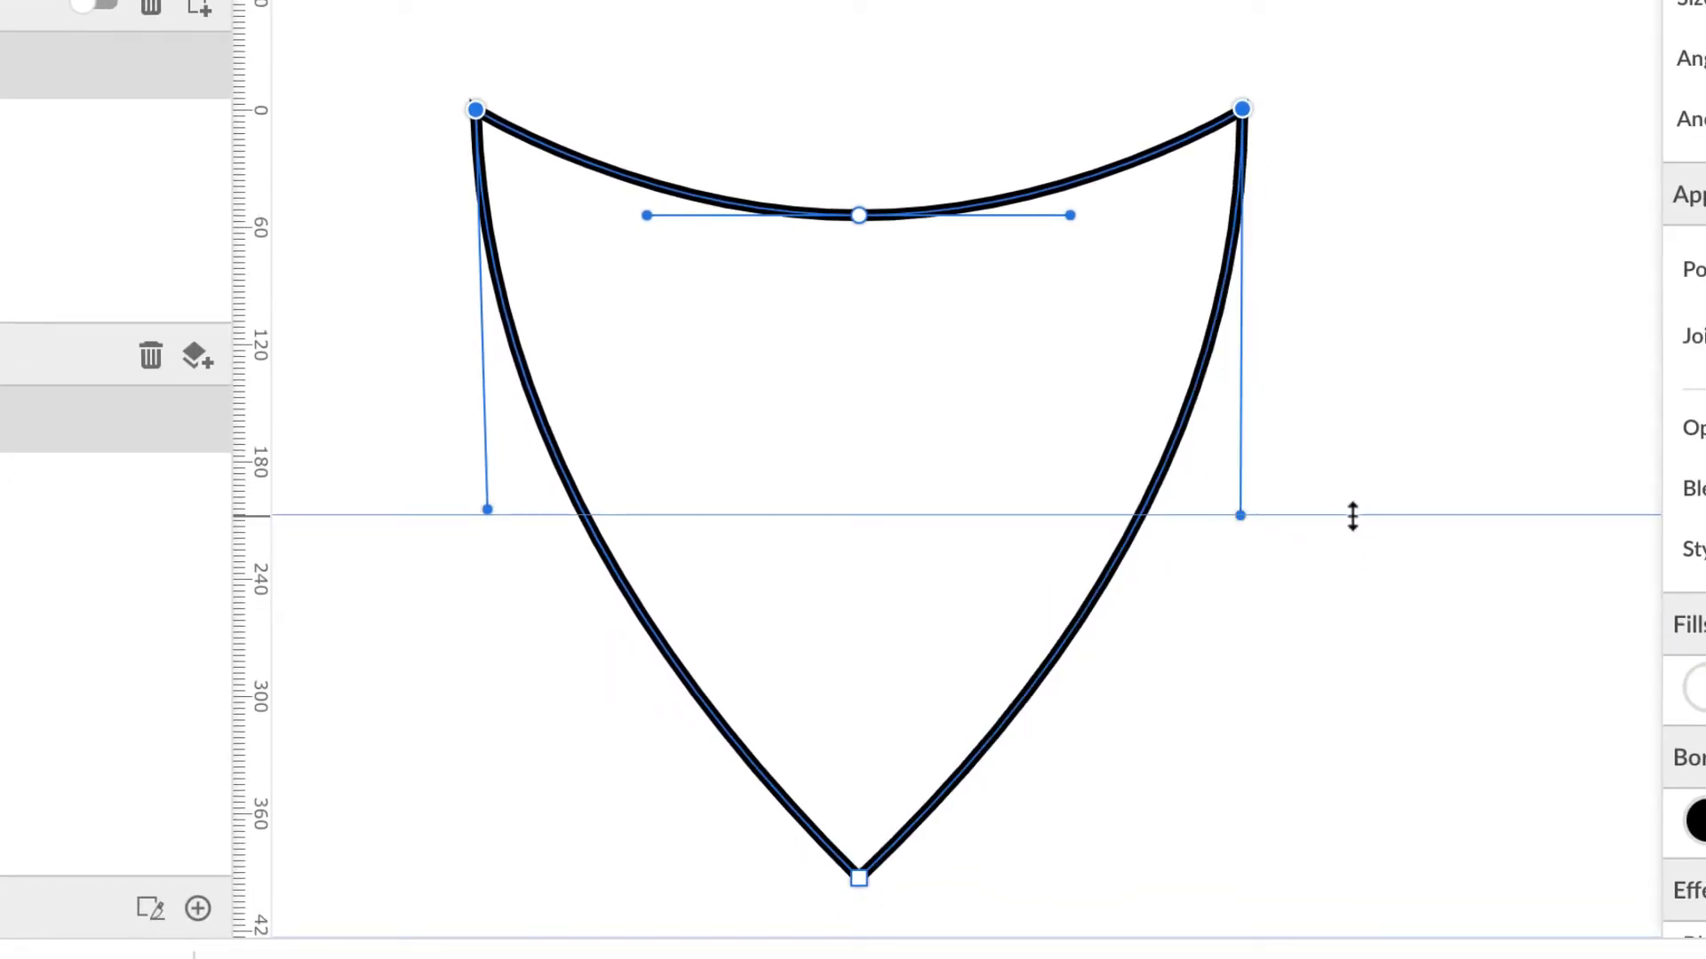
drag(1351, 517, 1346, 579)
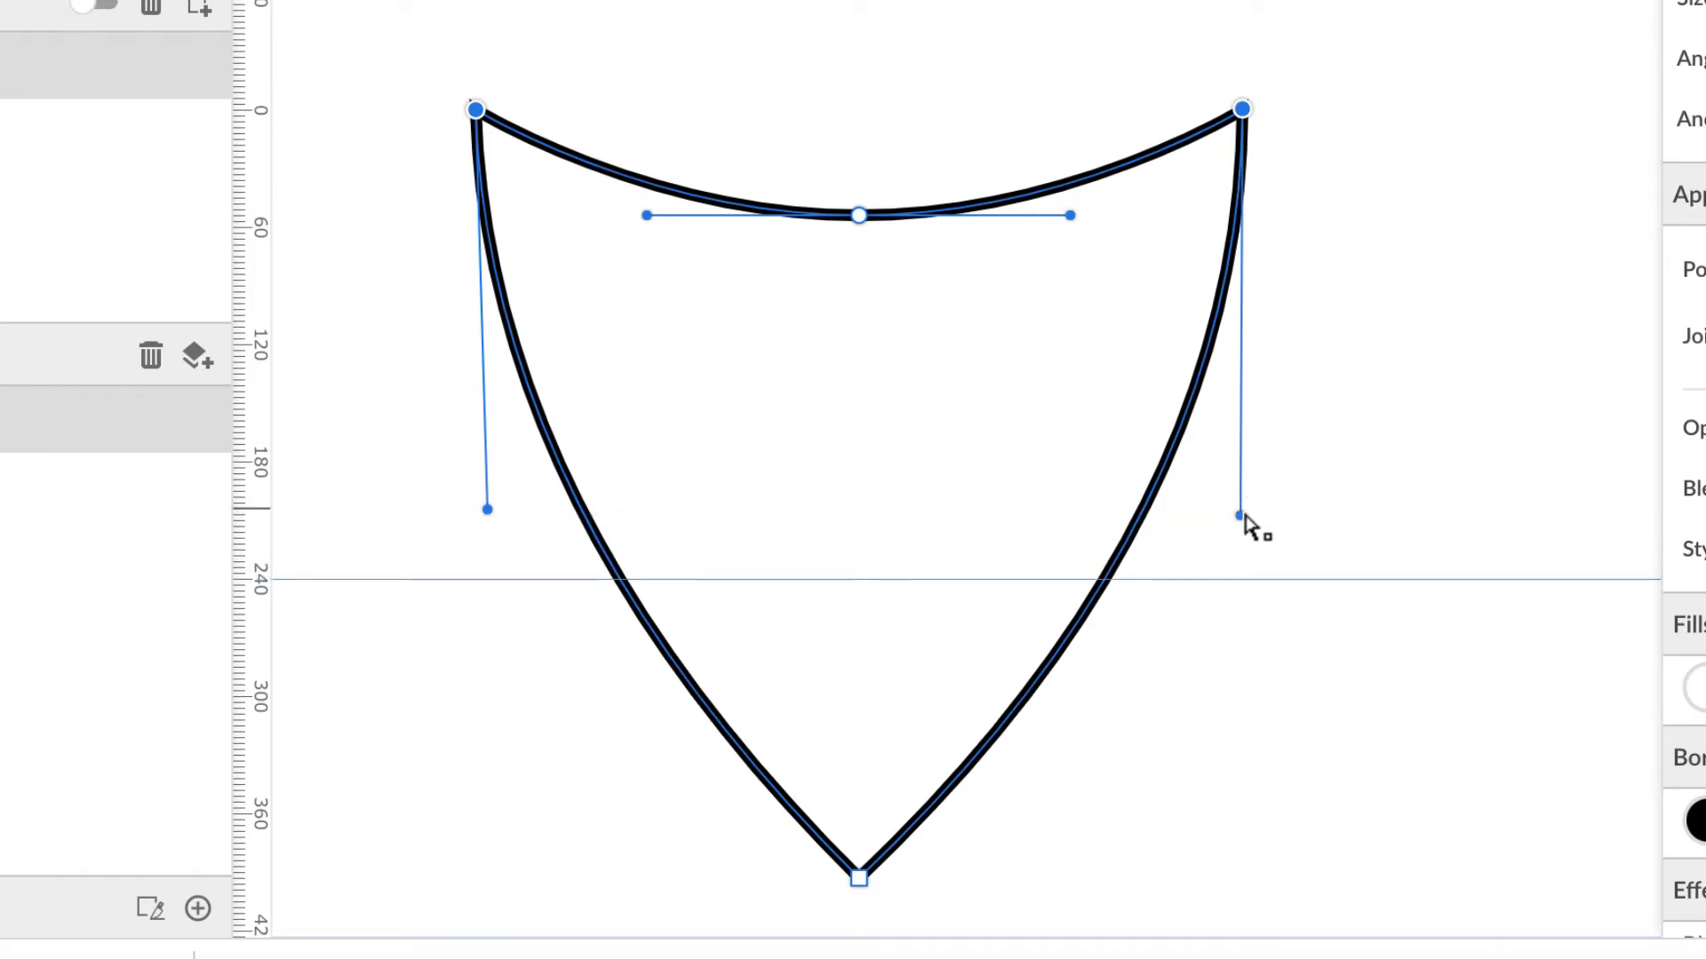
mouse_move(1242, 524)
mouse_down()
mouse_move(1243, 583)
mouse_move(1268, 582)
mouse_up()
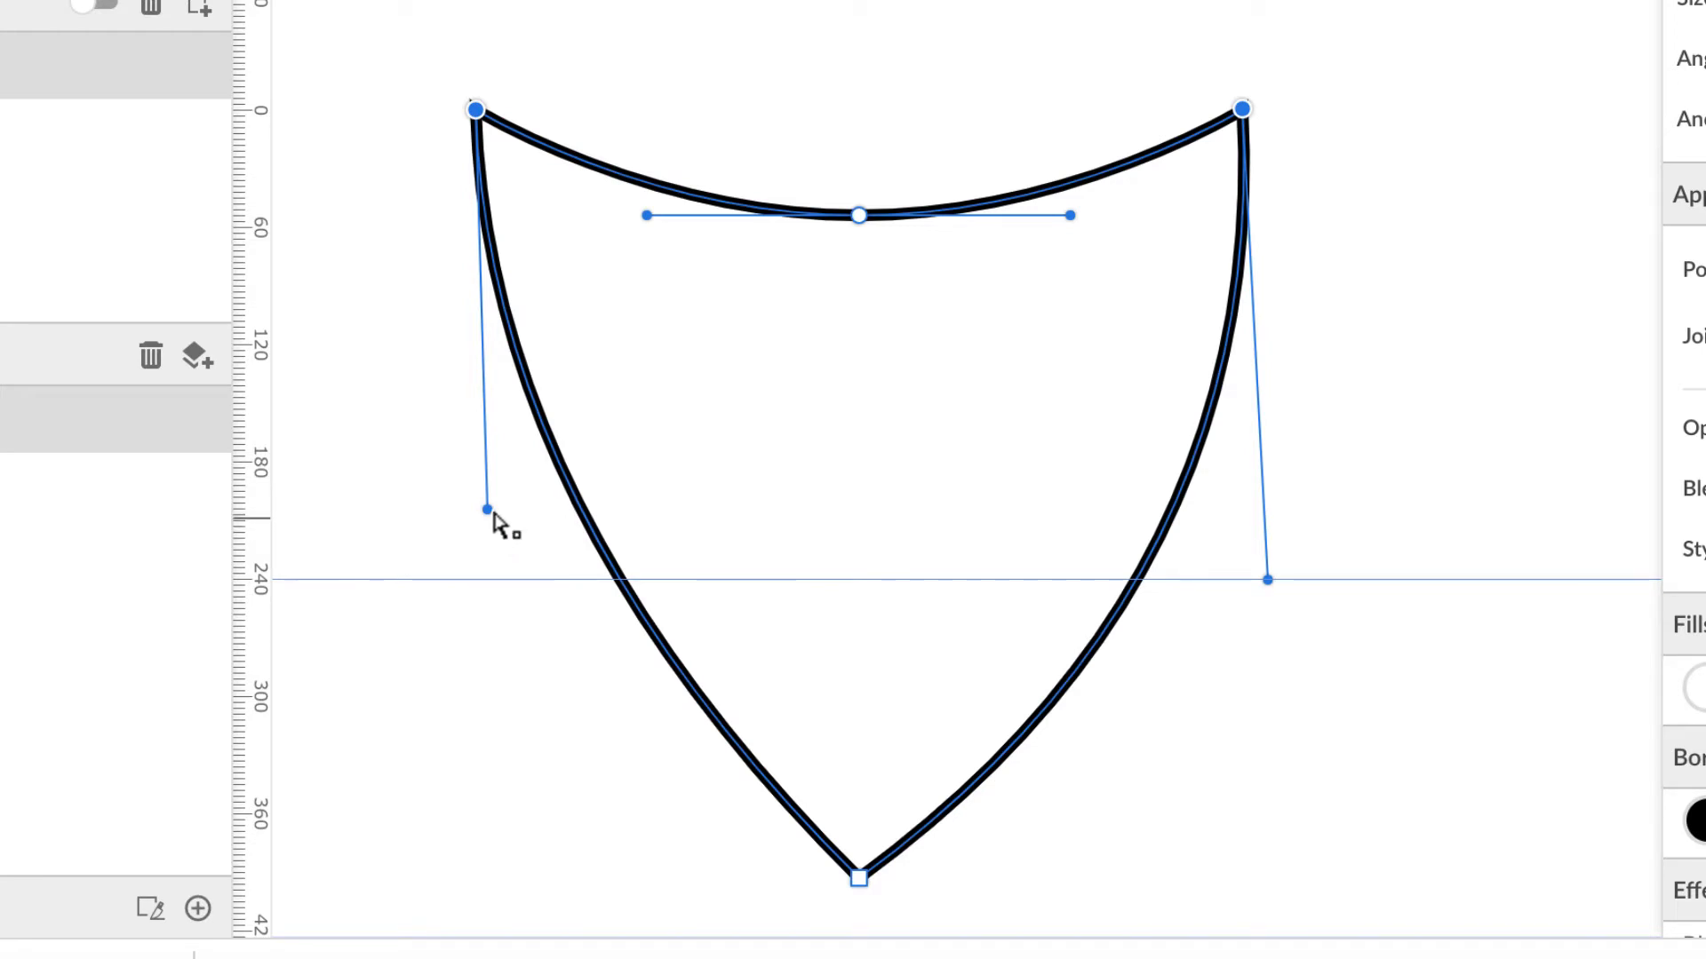
mouse_move(489, 520)
mouse_down()
mouse_move(487, 573)
mouse_move(472, 575)
mouse_up()
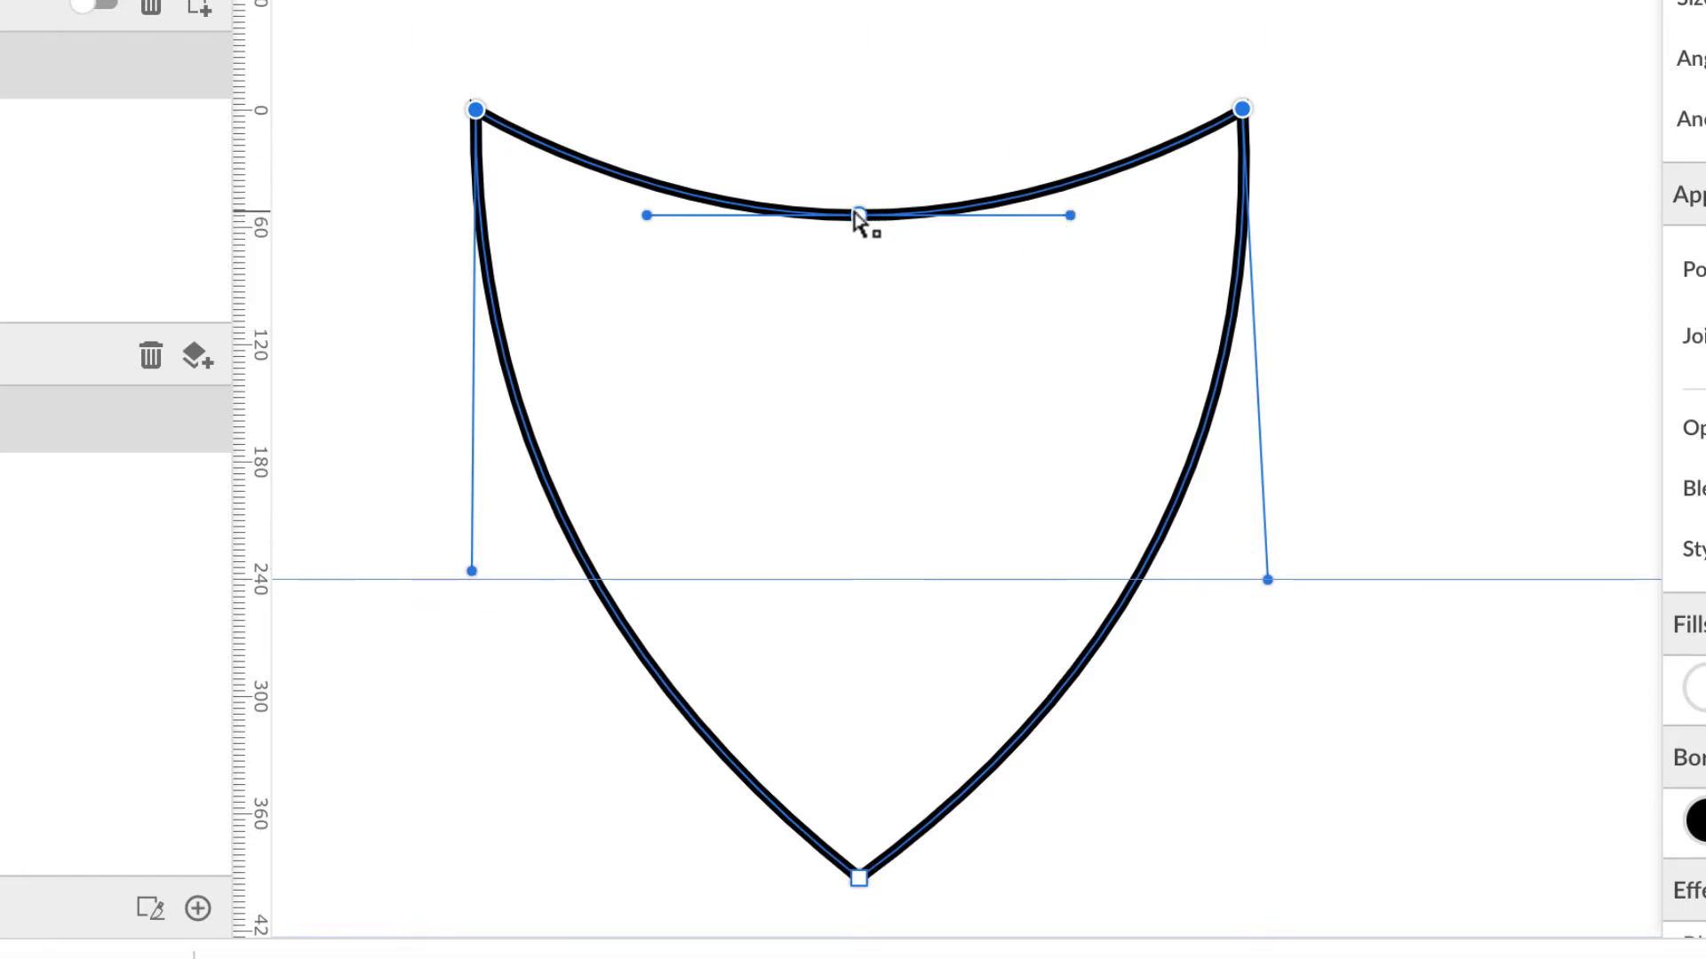
Step: Raise the top centre node, set its handles Disconnected, and align them to a guide to shallow the notch
drag(859, 217, 861, 168)
drag(1071, 165, 1004, 263)
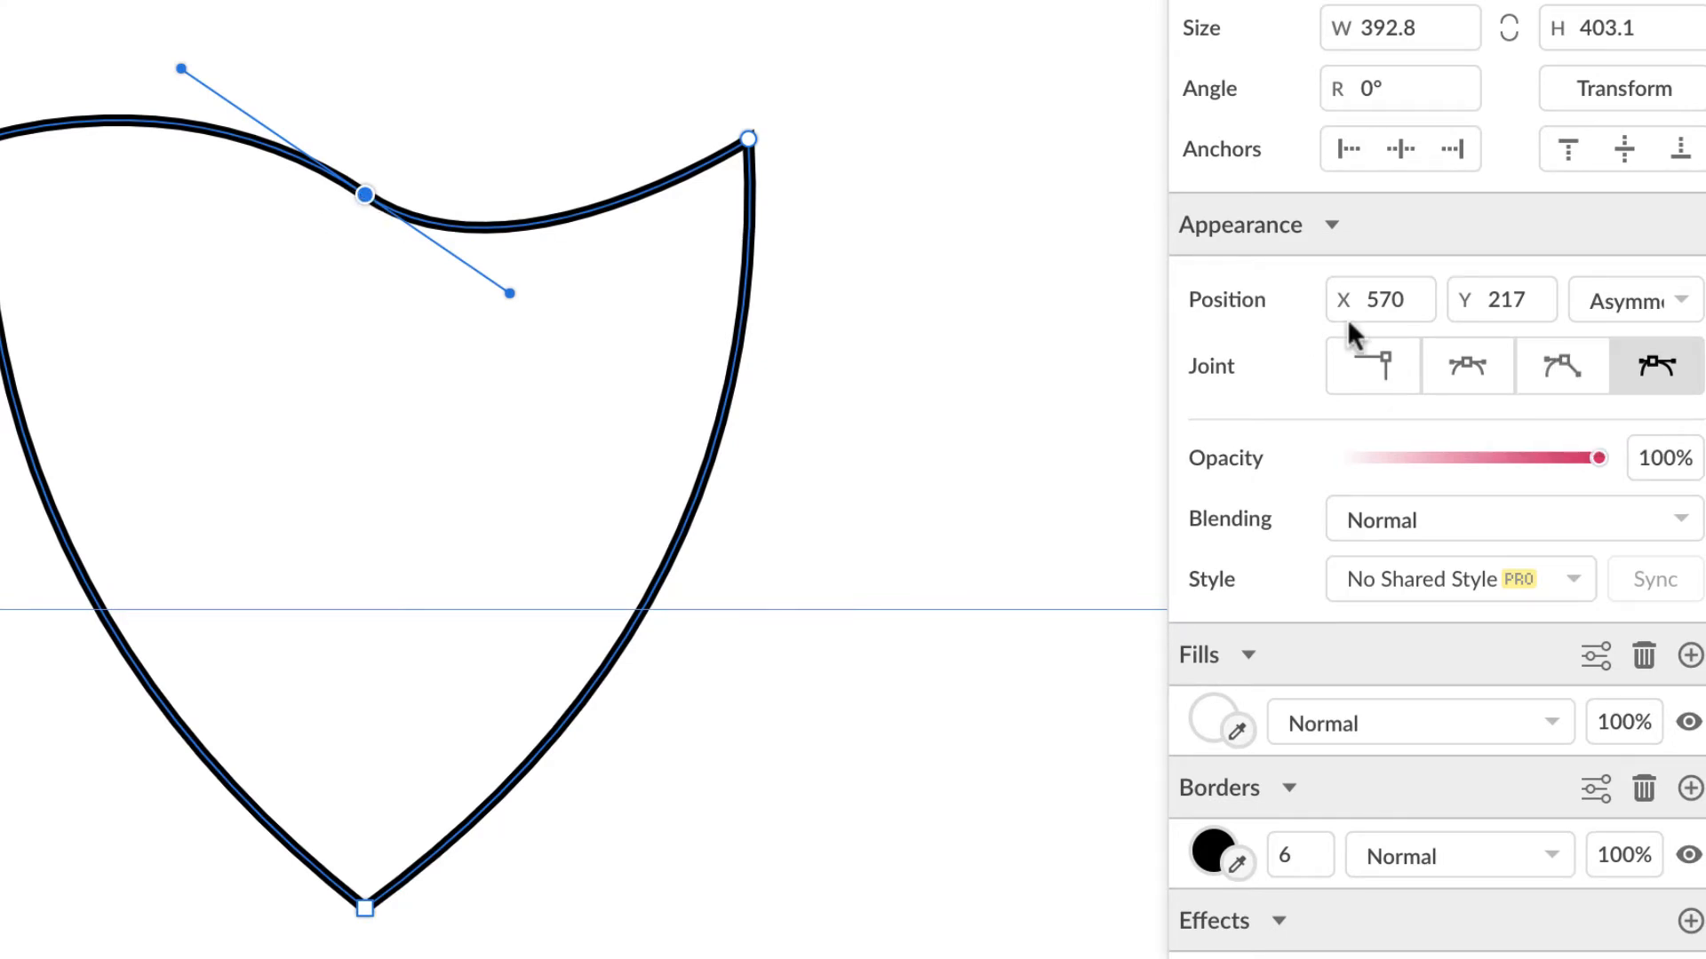
click(1556, 368)
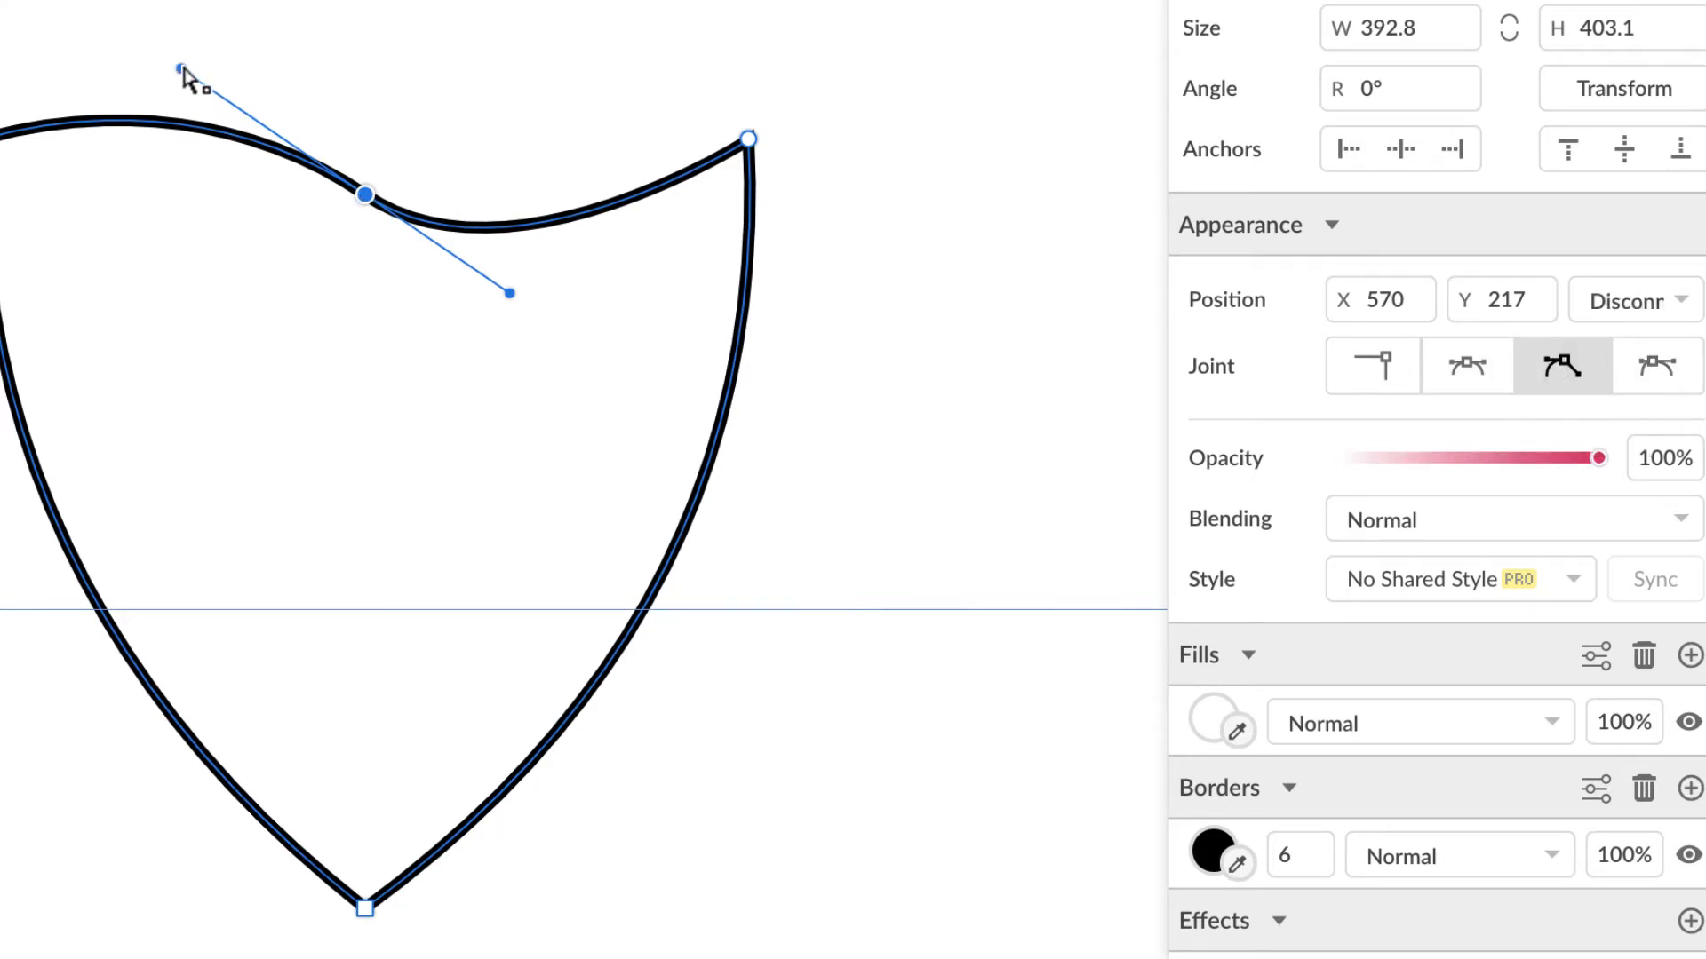
drag(181, 70, 218, 298)
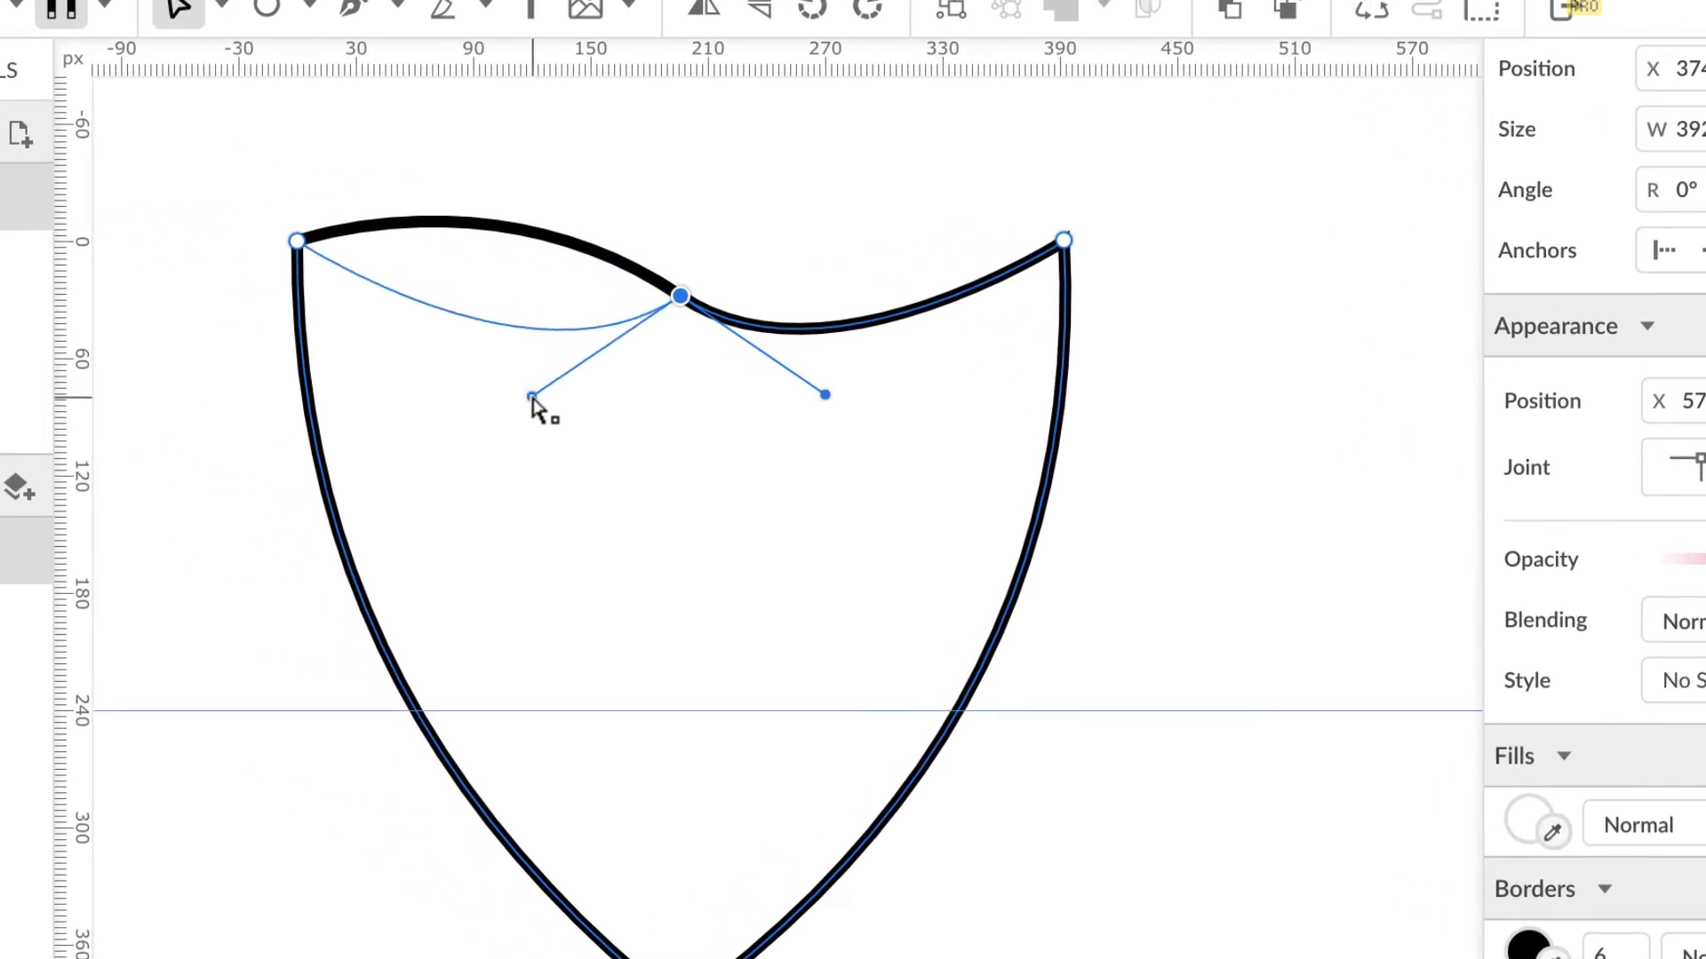
drag(531, 397, 552, 397)
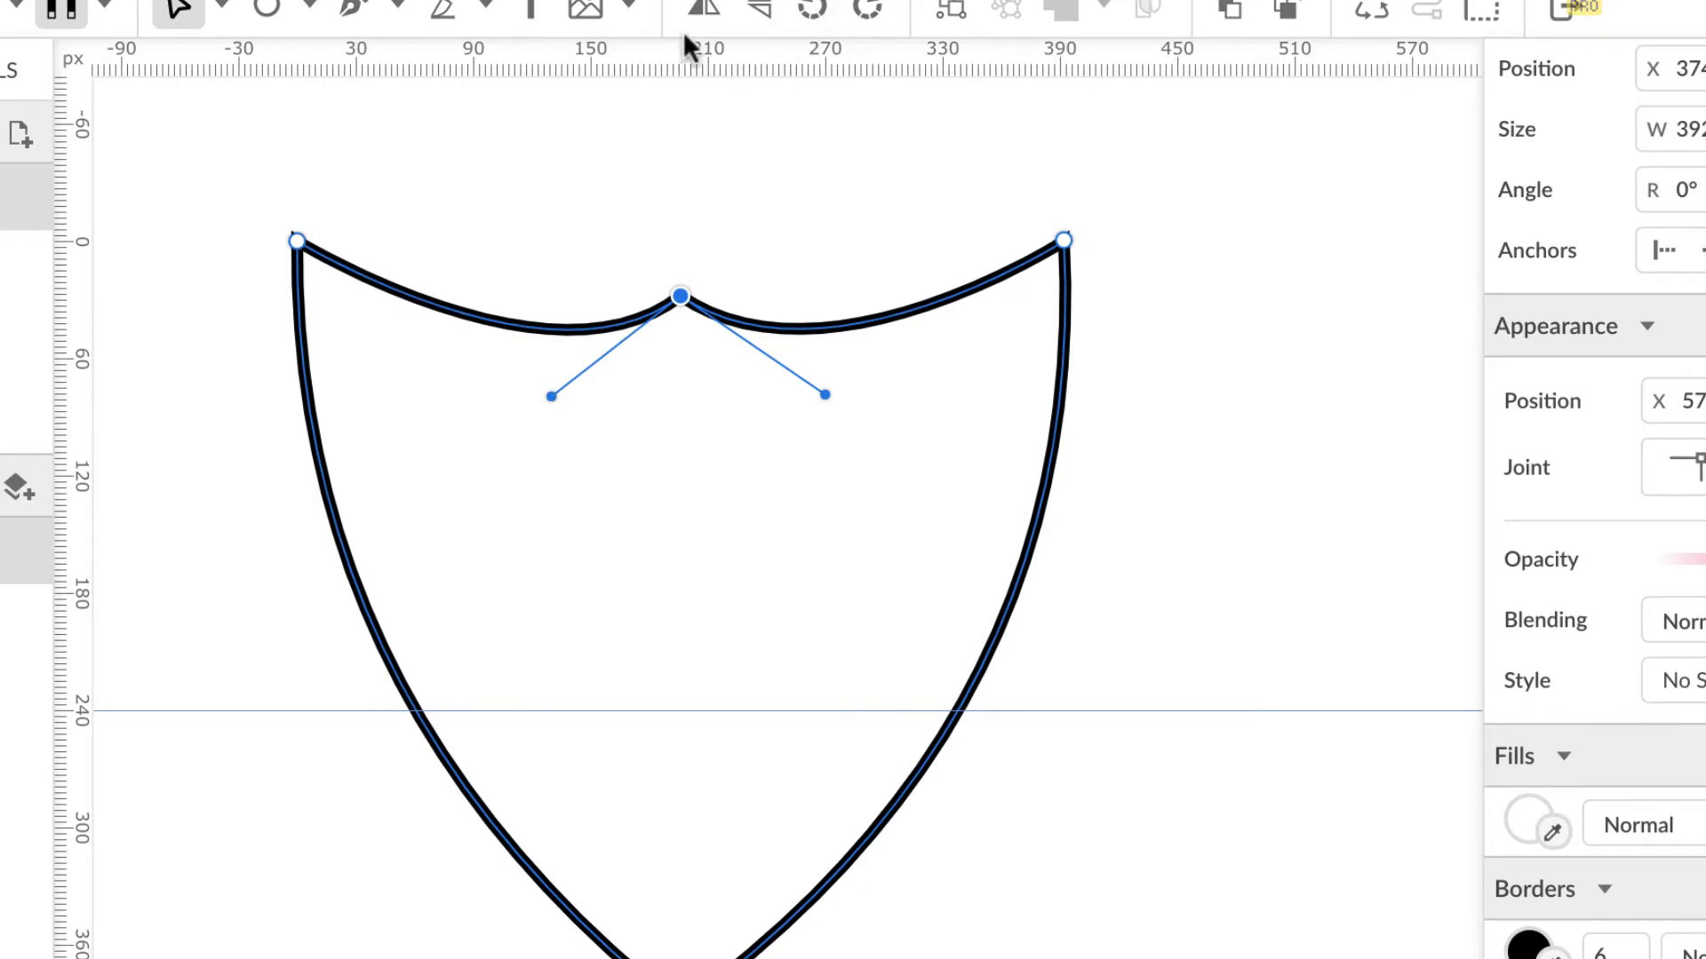
drag(756, 42, 765, 395)
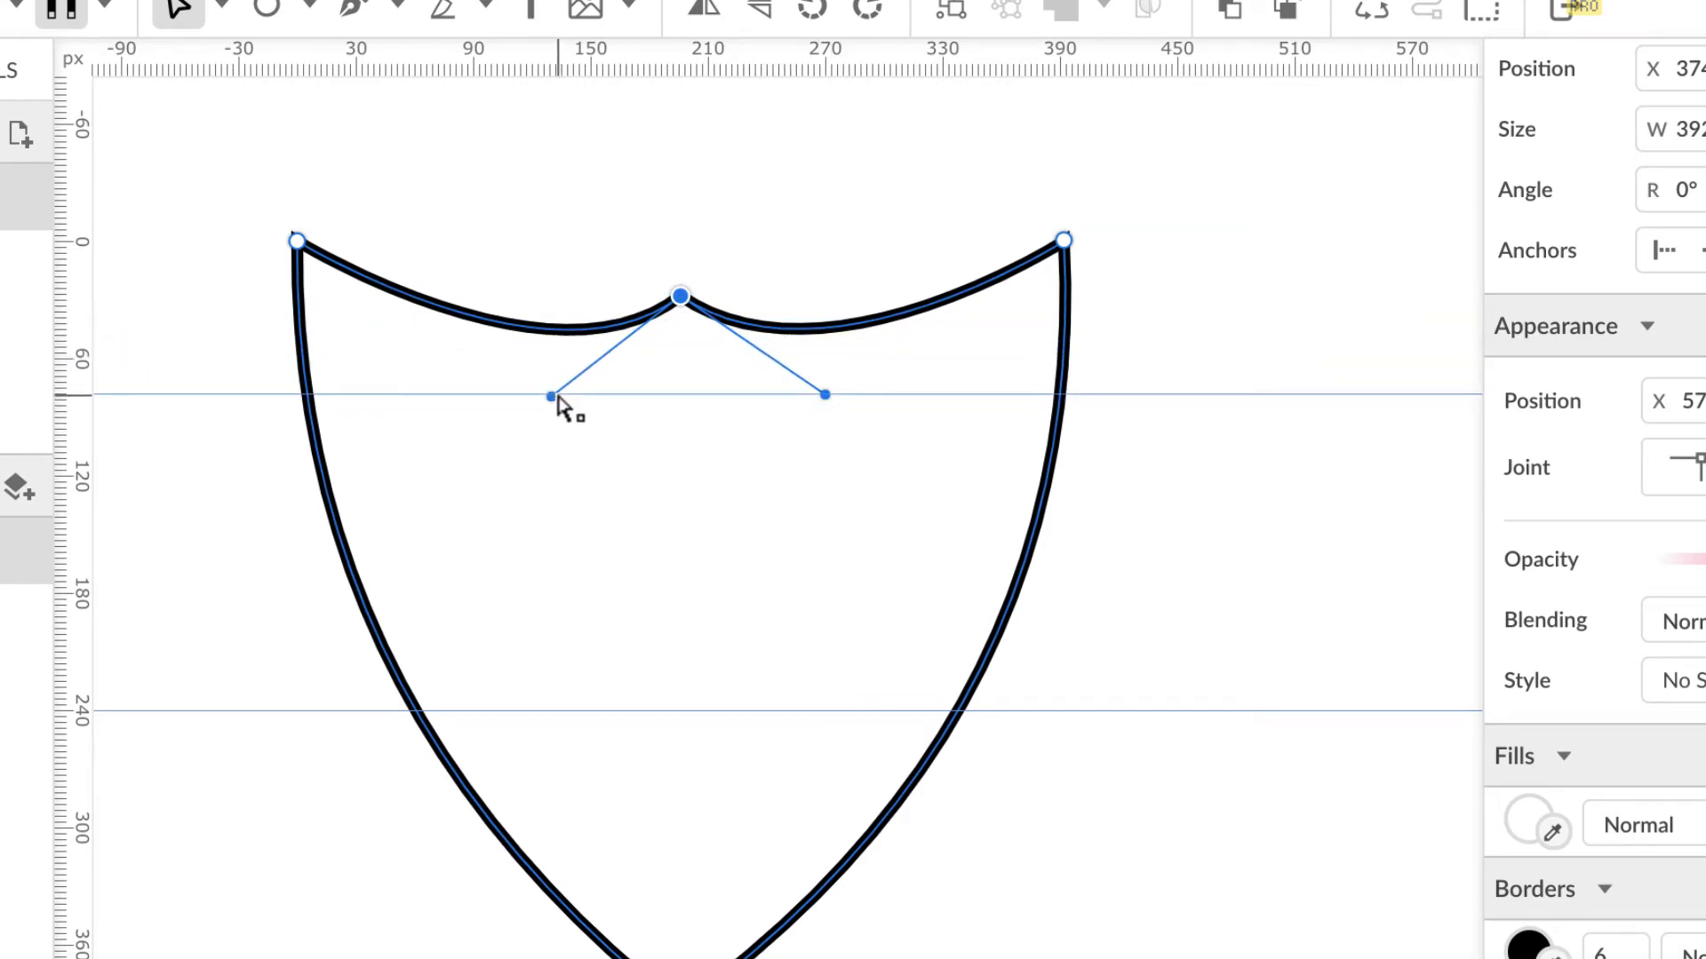
drag(551, 396, 543, 394)
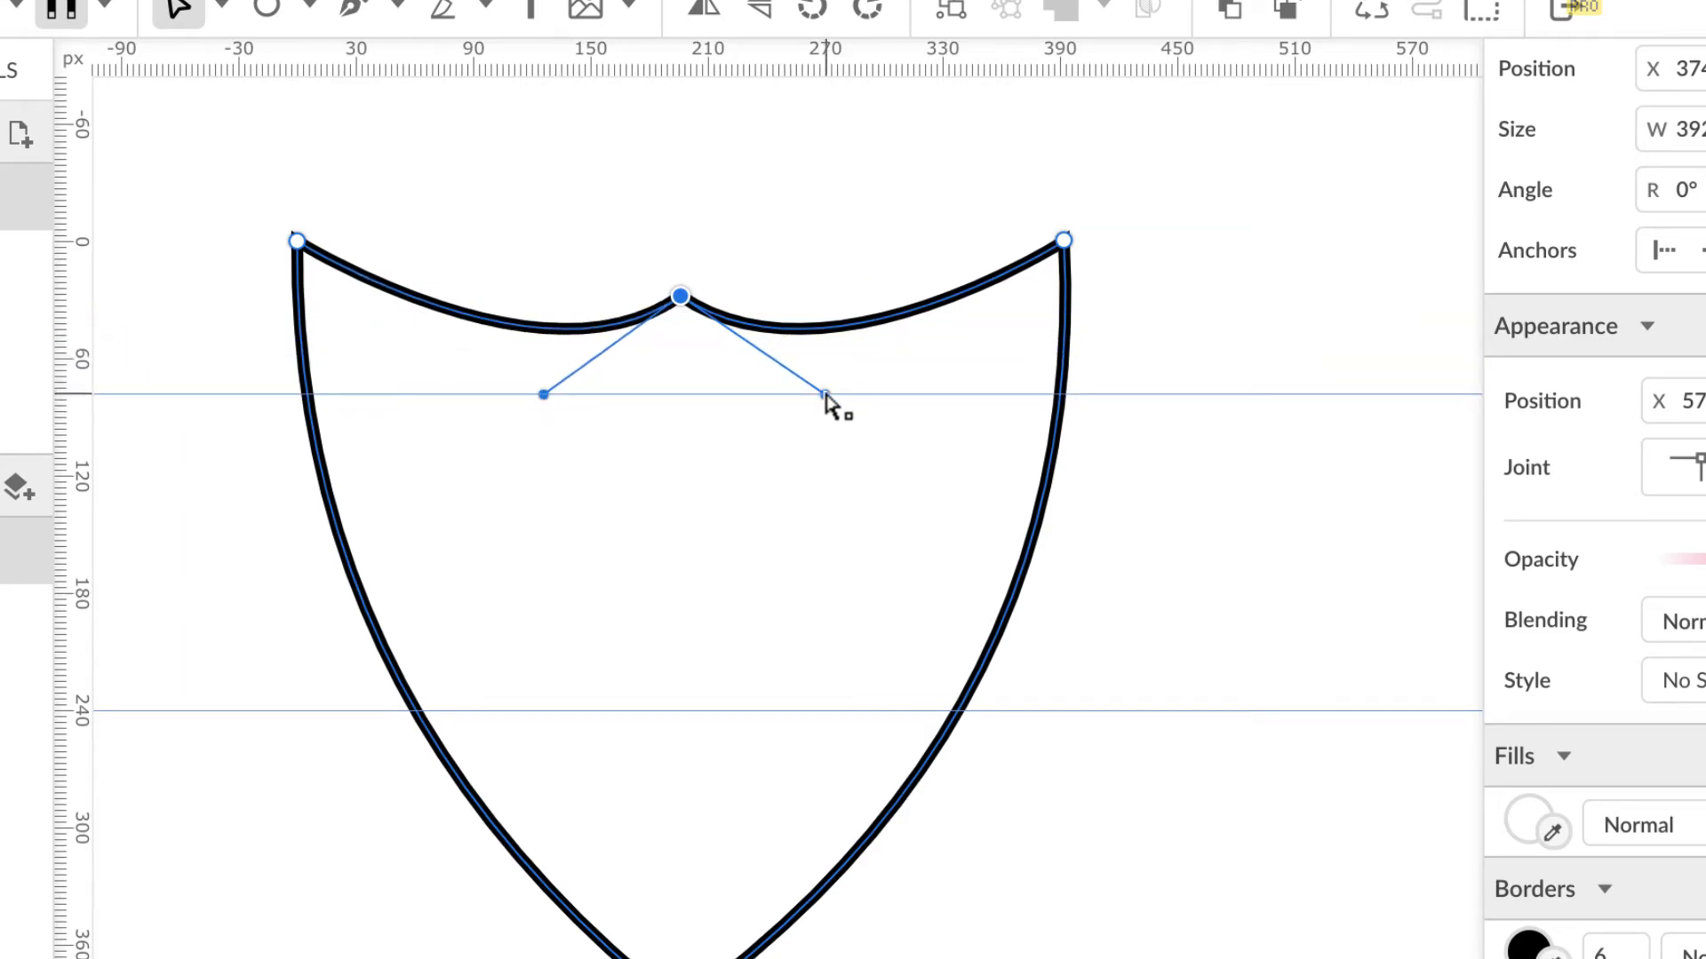
drag(820, 401, 814, 405)
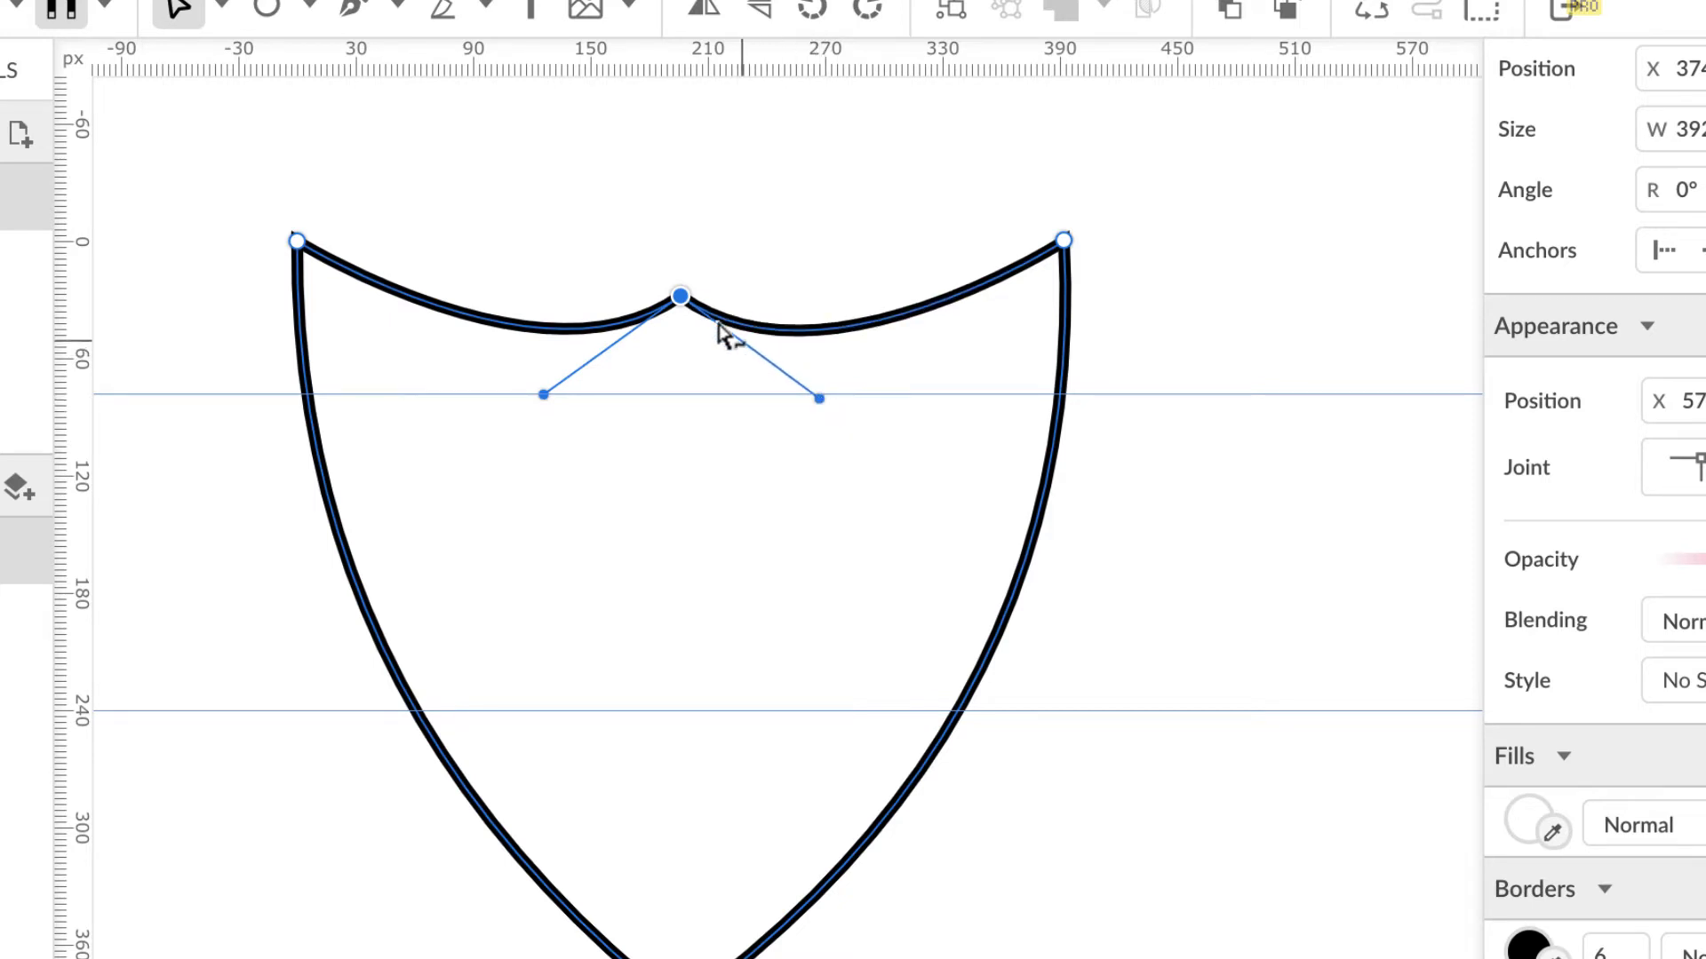
drag(681, 295, 681, 251)
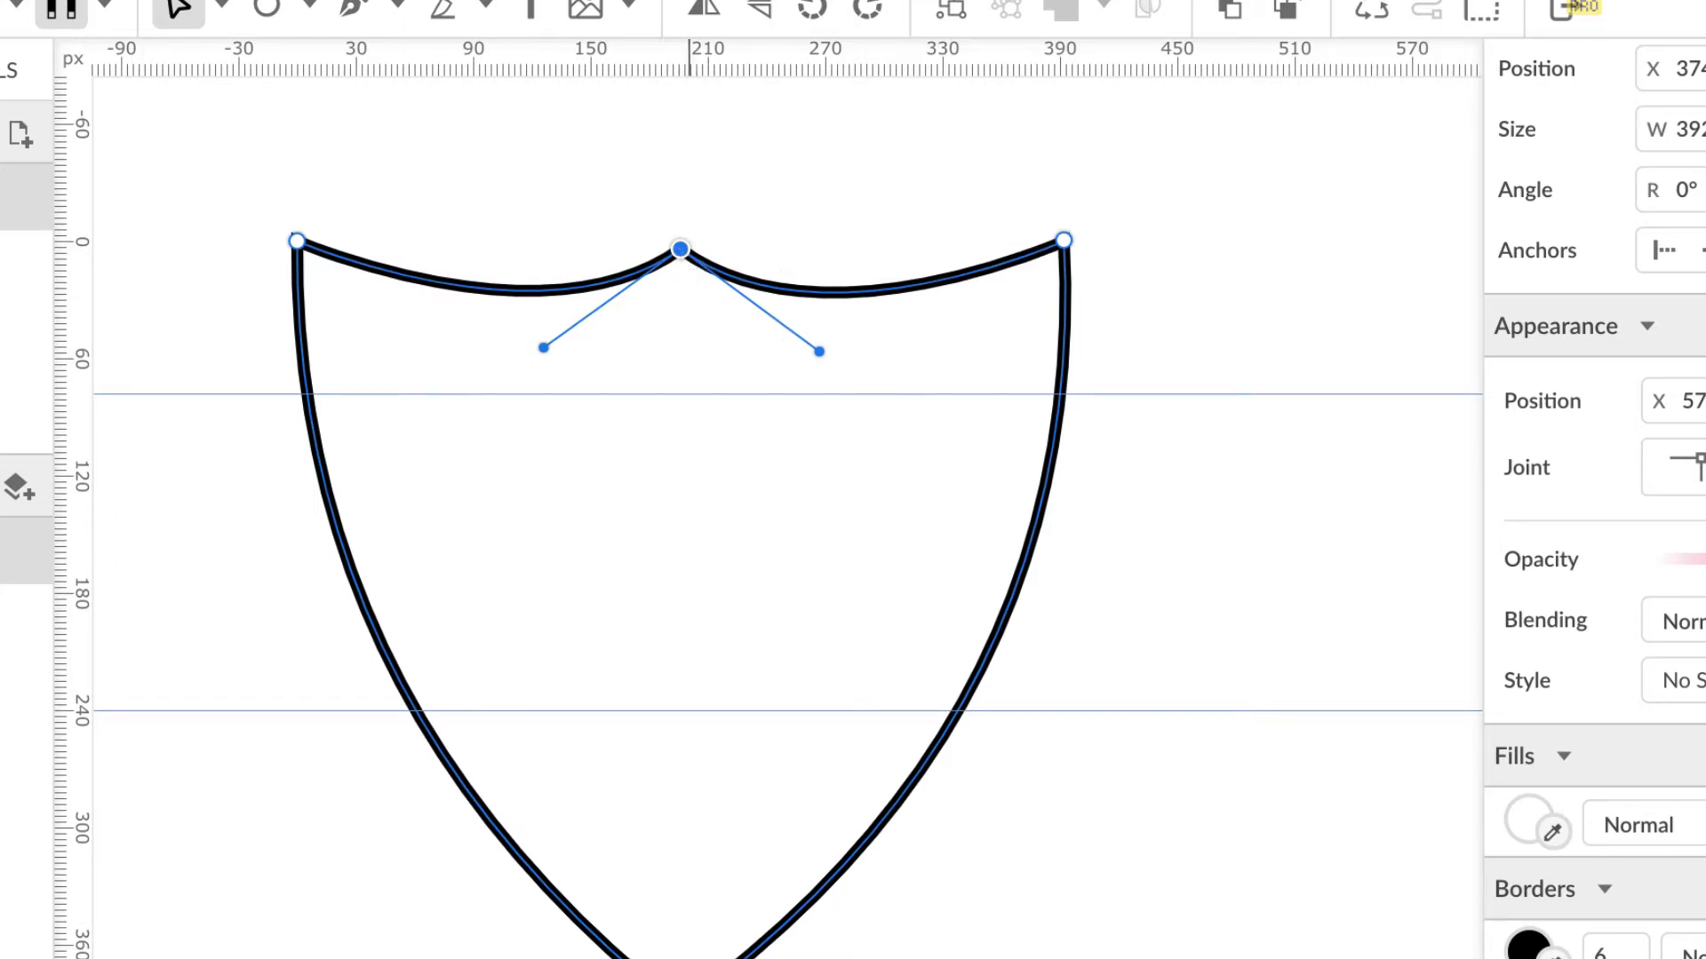
Step: Pull the bottom node's right and left curve handles down and outward, and lower the bottom guide
click(681, 958)
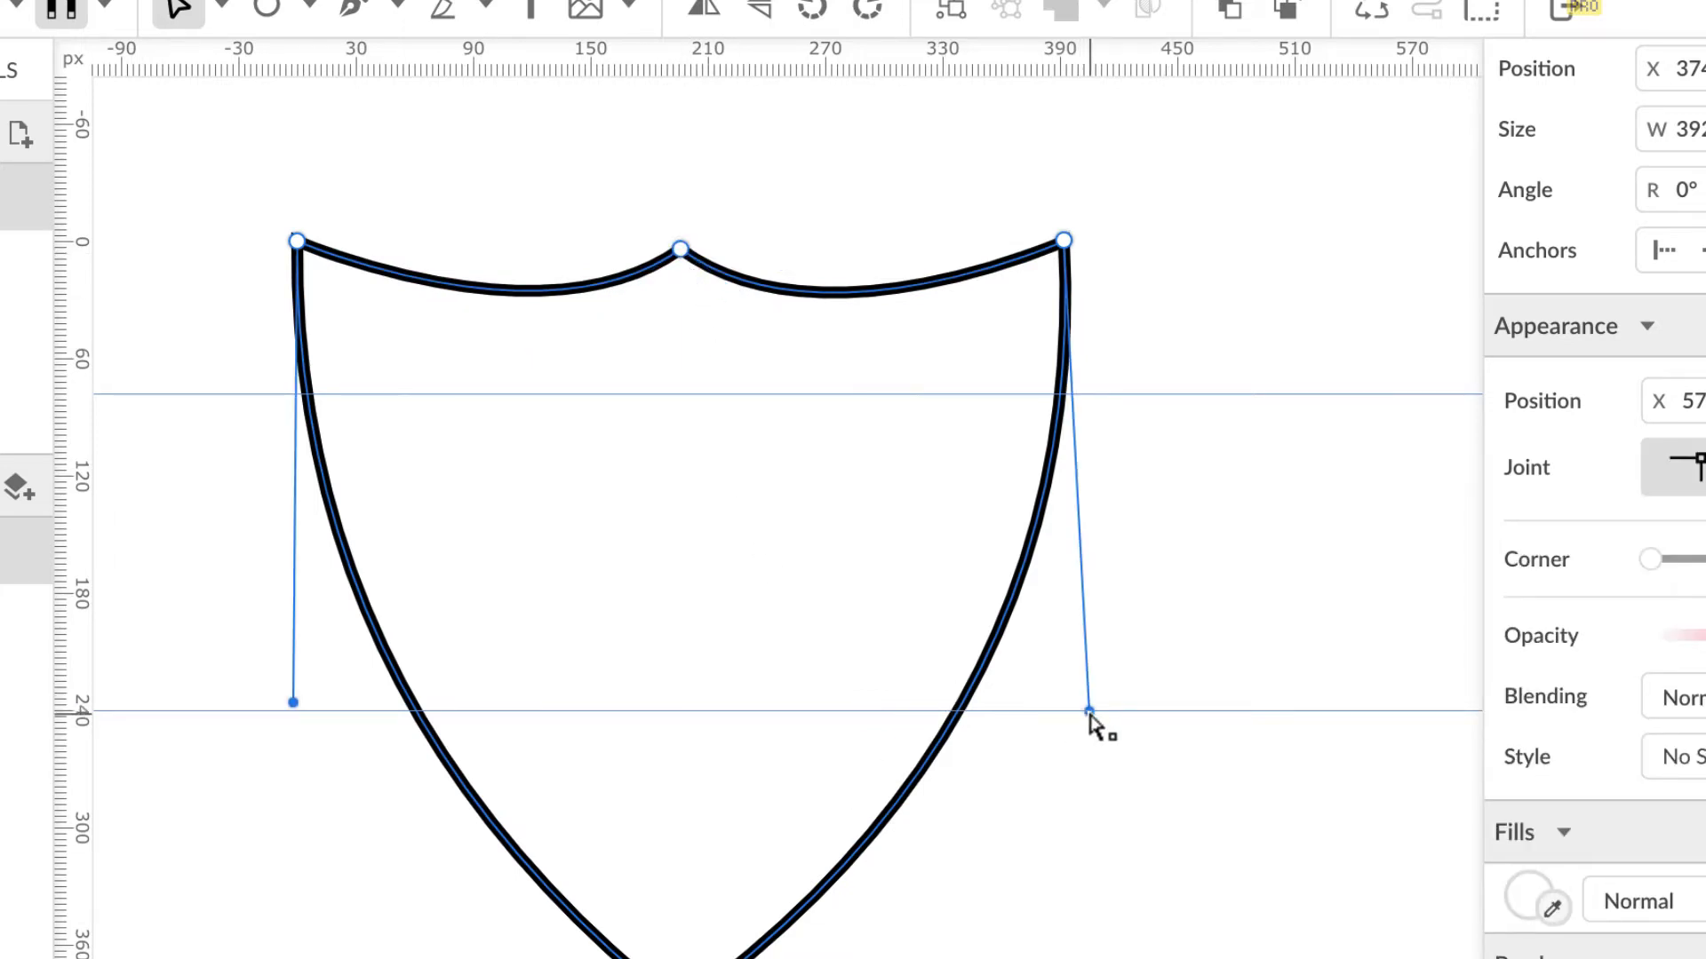
drag(1090, 713, 1122, 754)
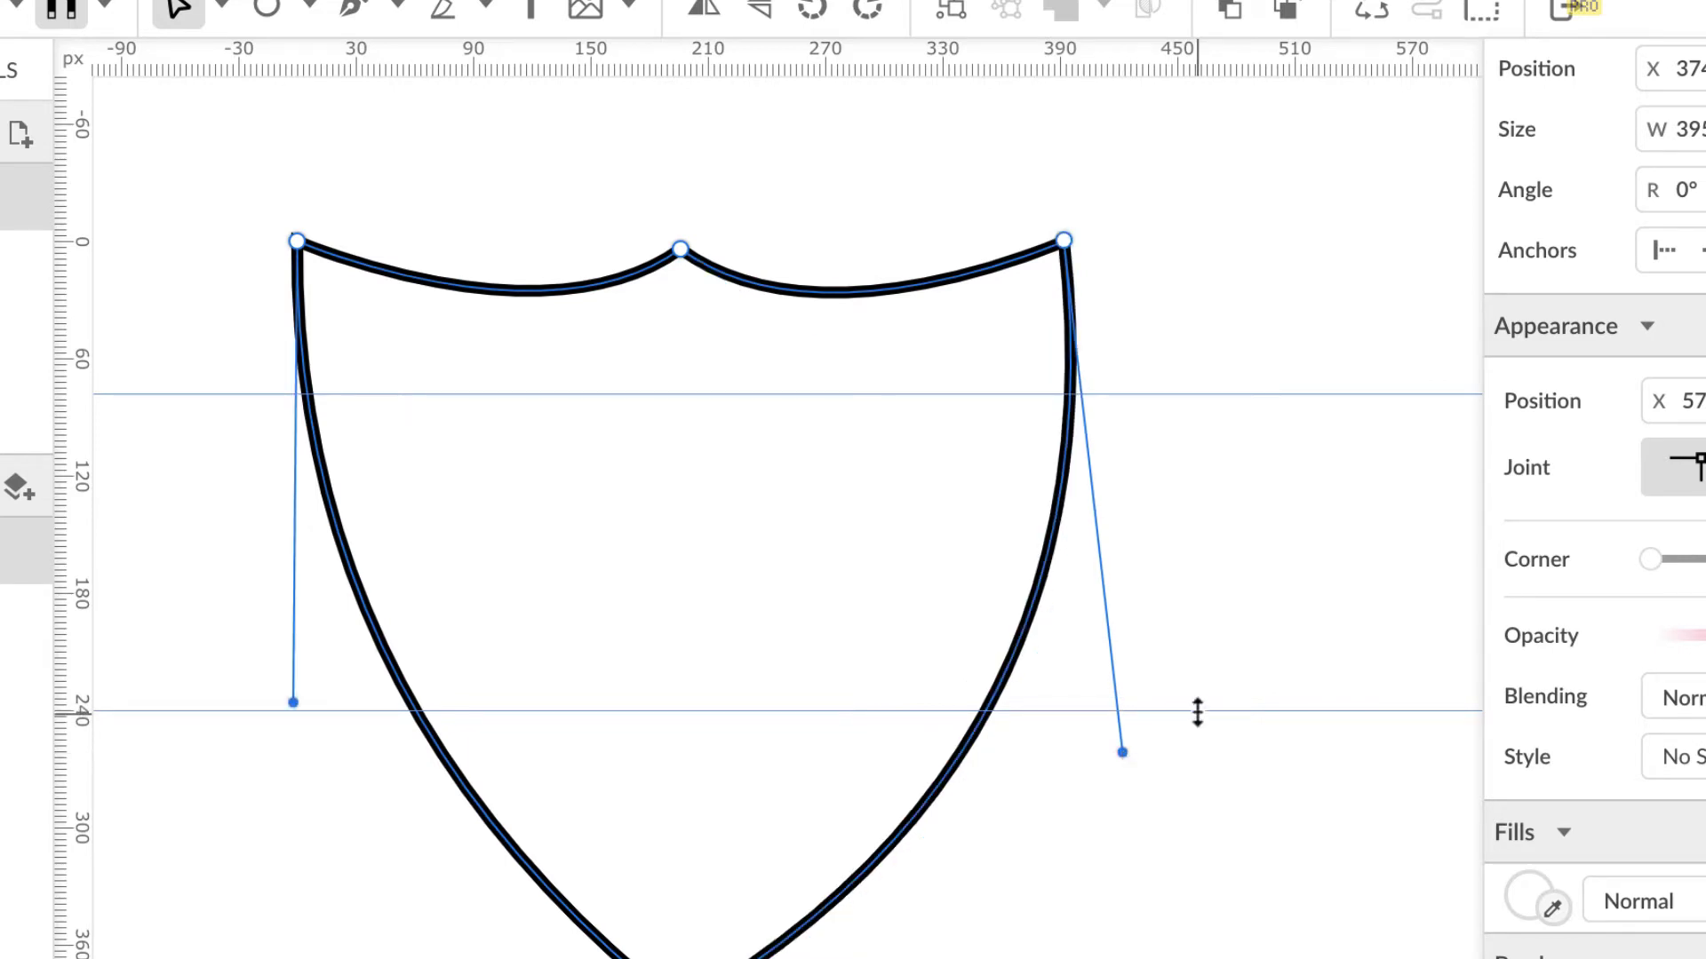
drag(1197, 712, 1201, 749)
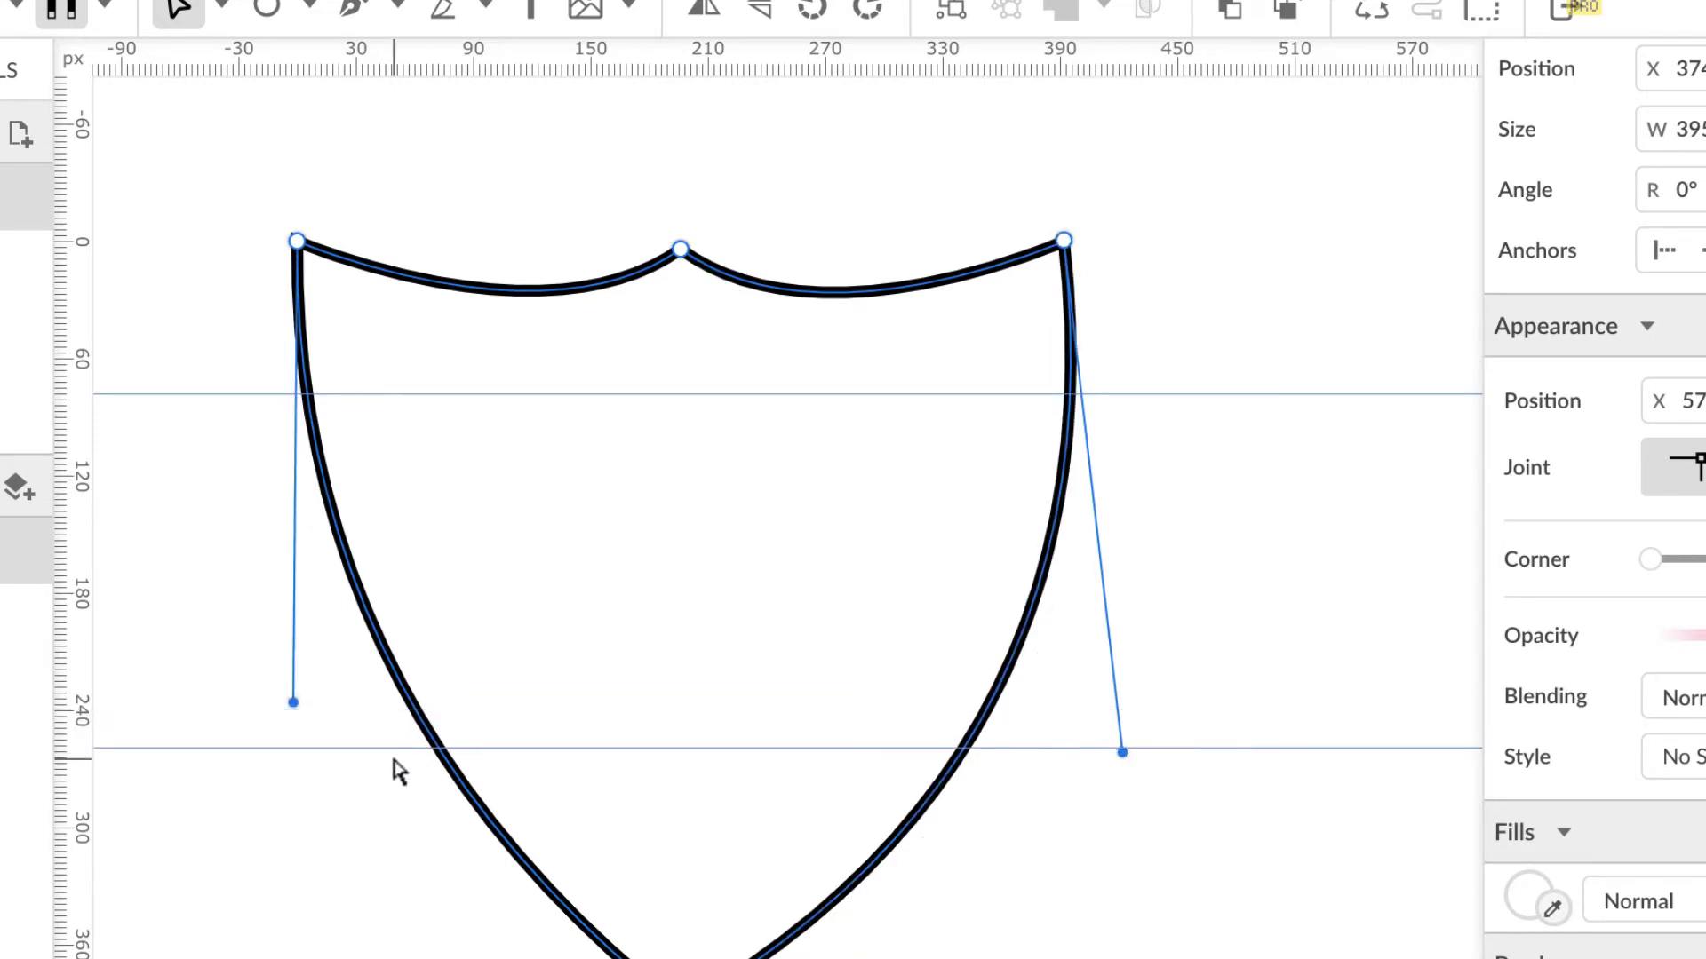
drag(293, 702, 267, 745)
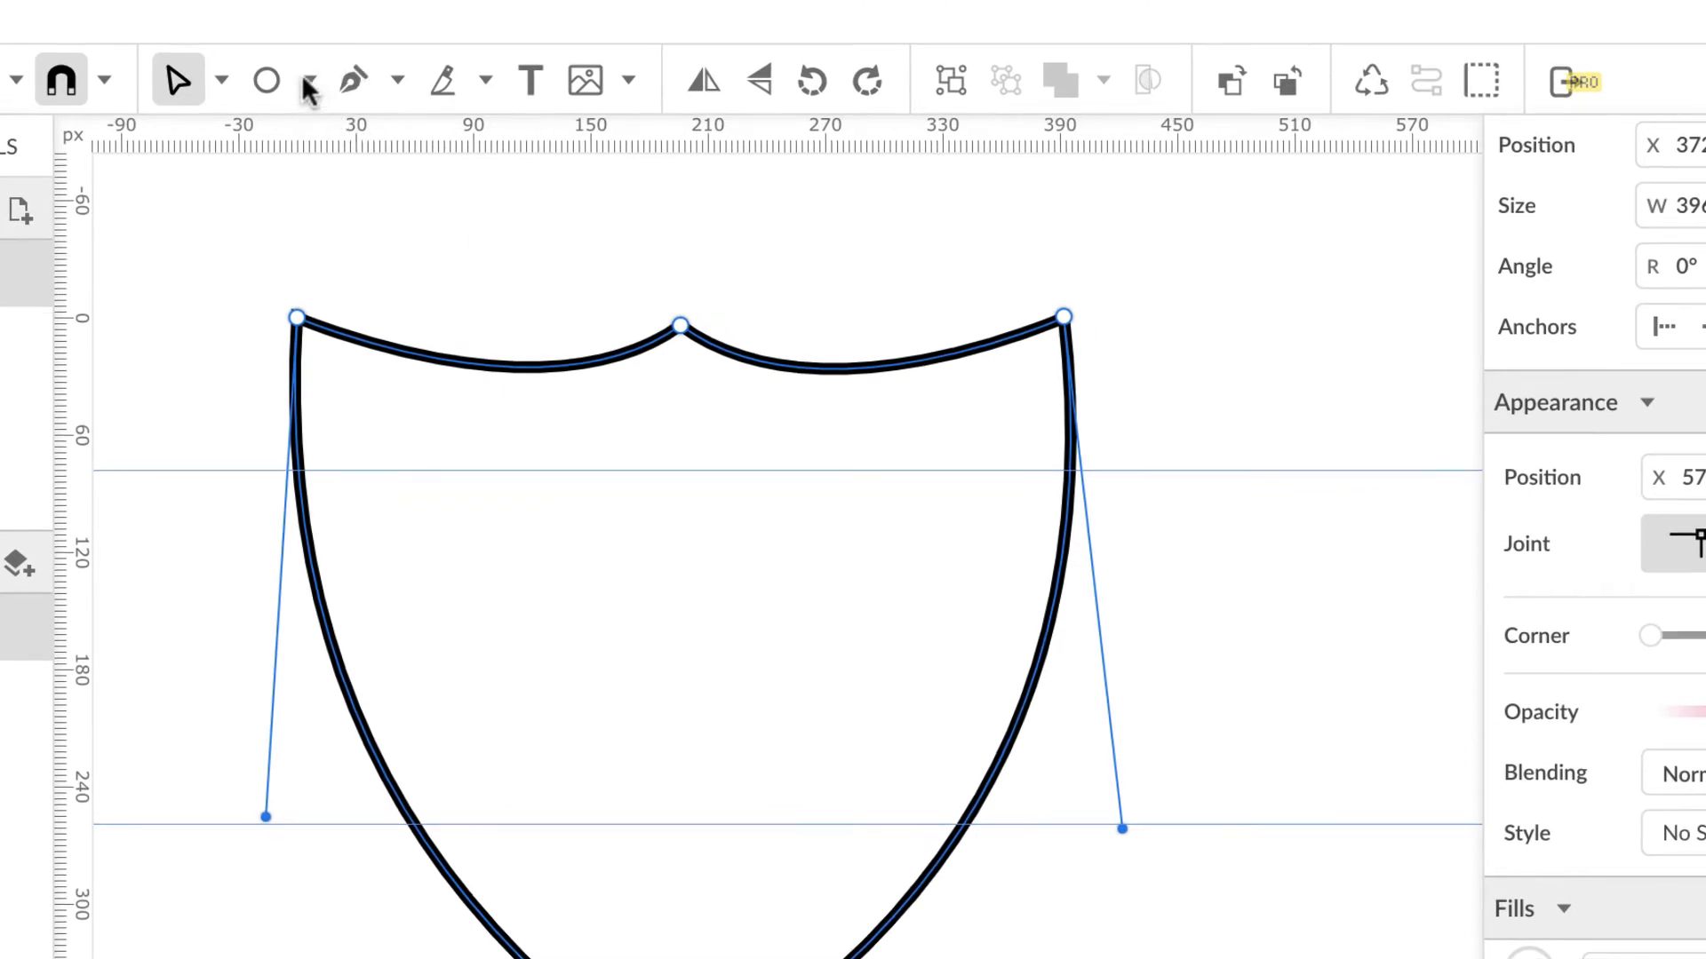
click(308, 81)
Step: Draw a vertical line from the shield's bottom point up to the top notch
click(339, 135)
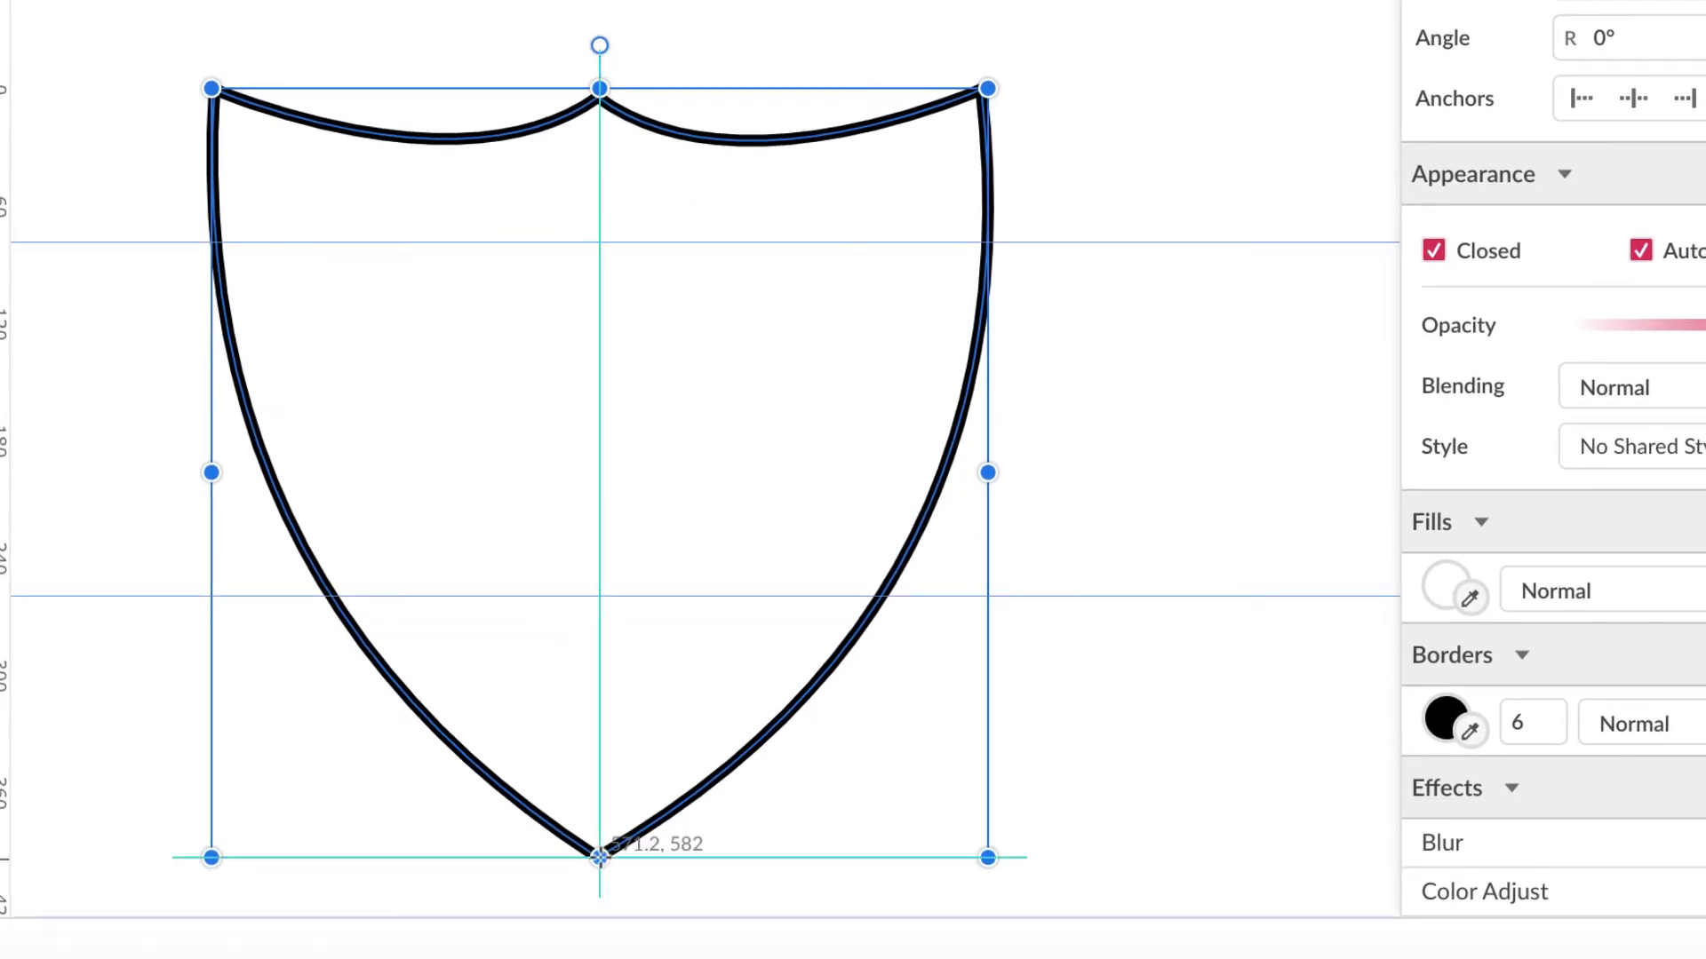
drag(599, 857, 596, 167)
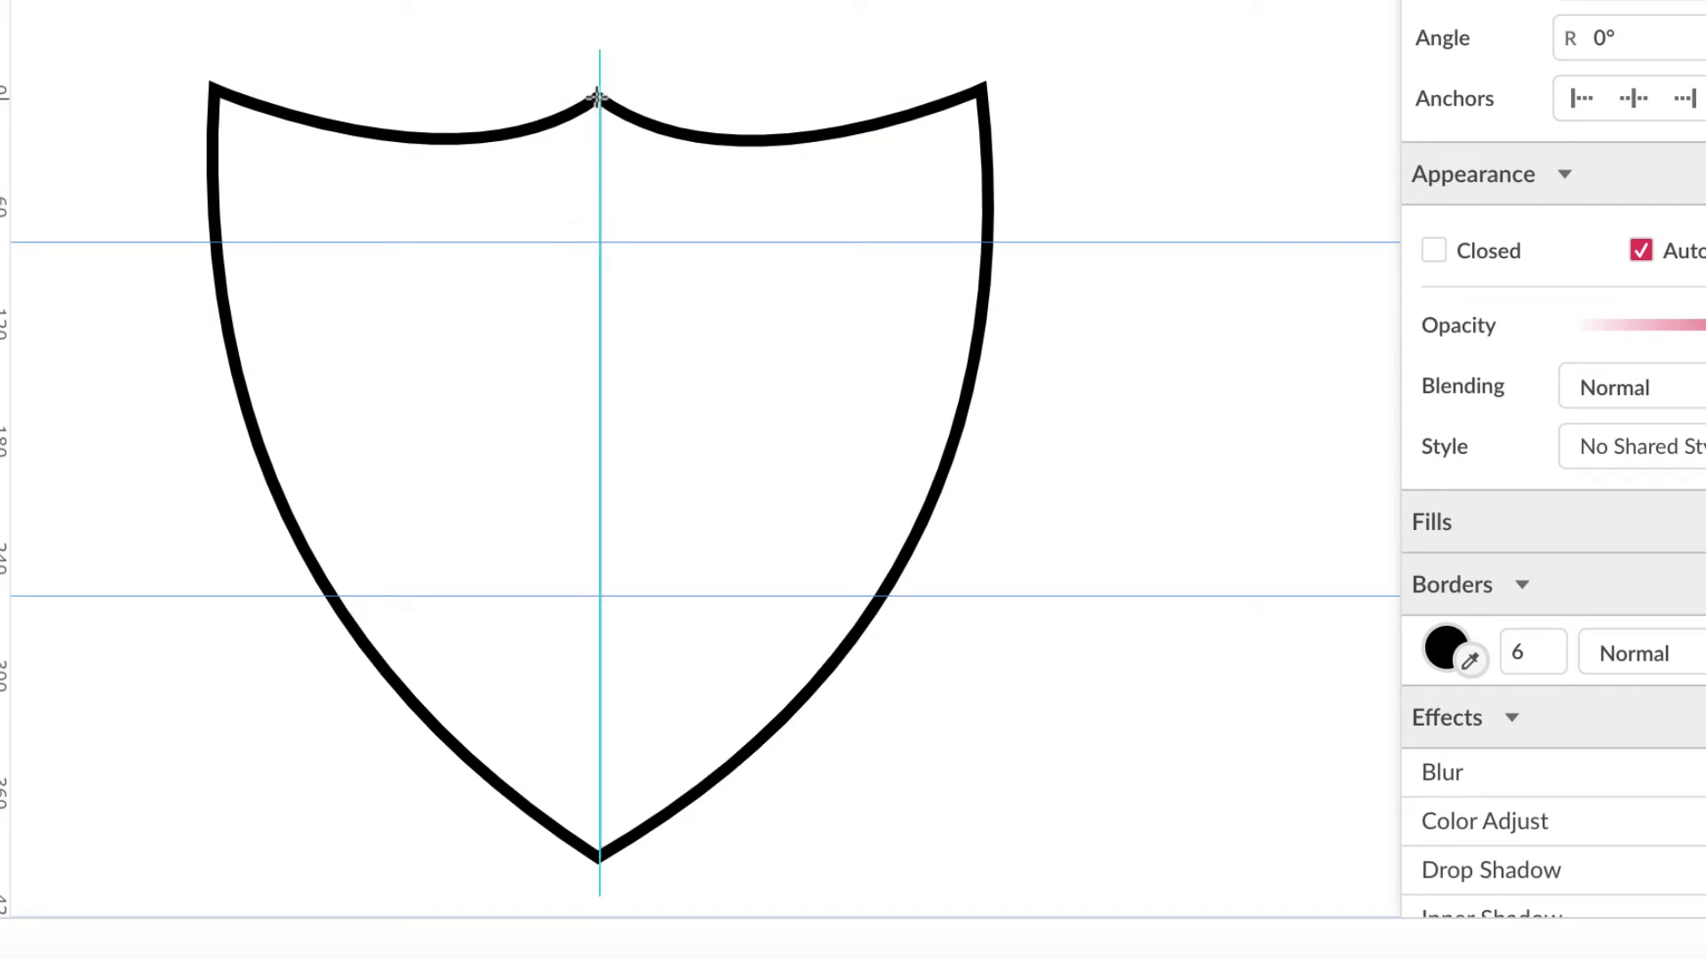
drag(596, 97, 598, 96)
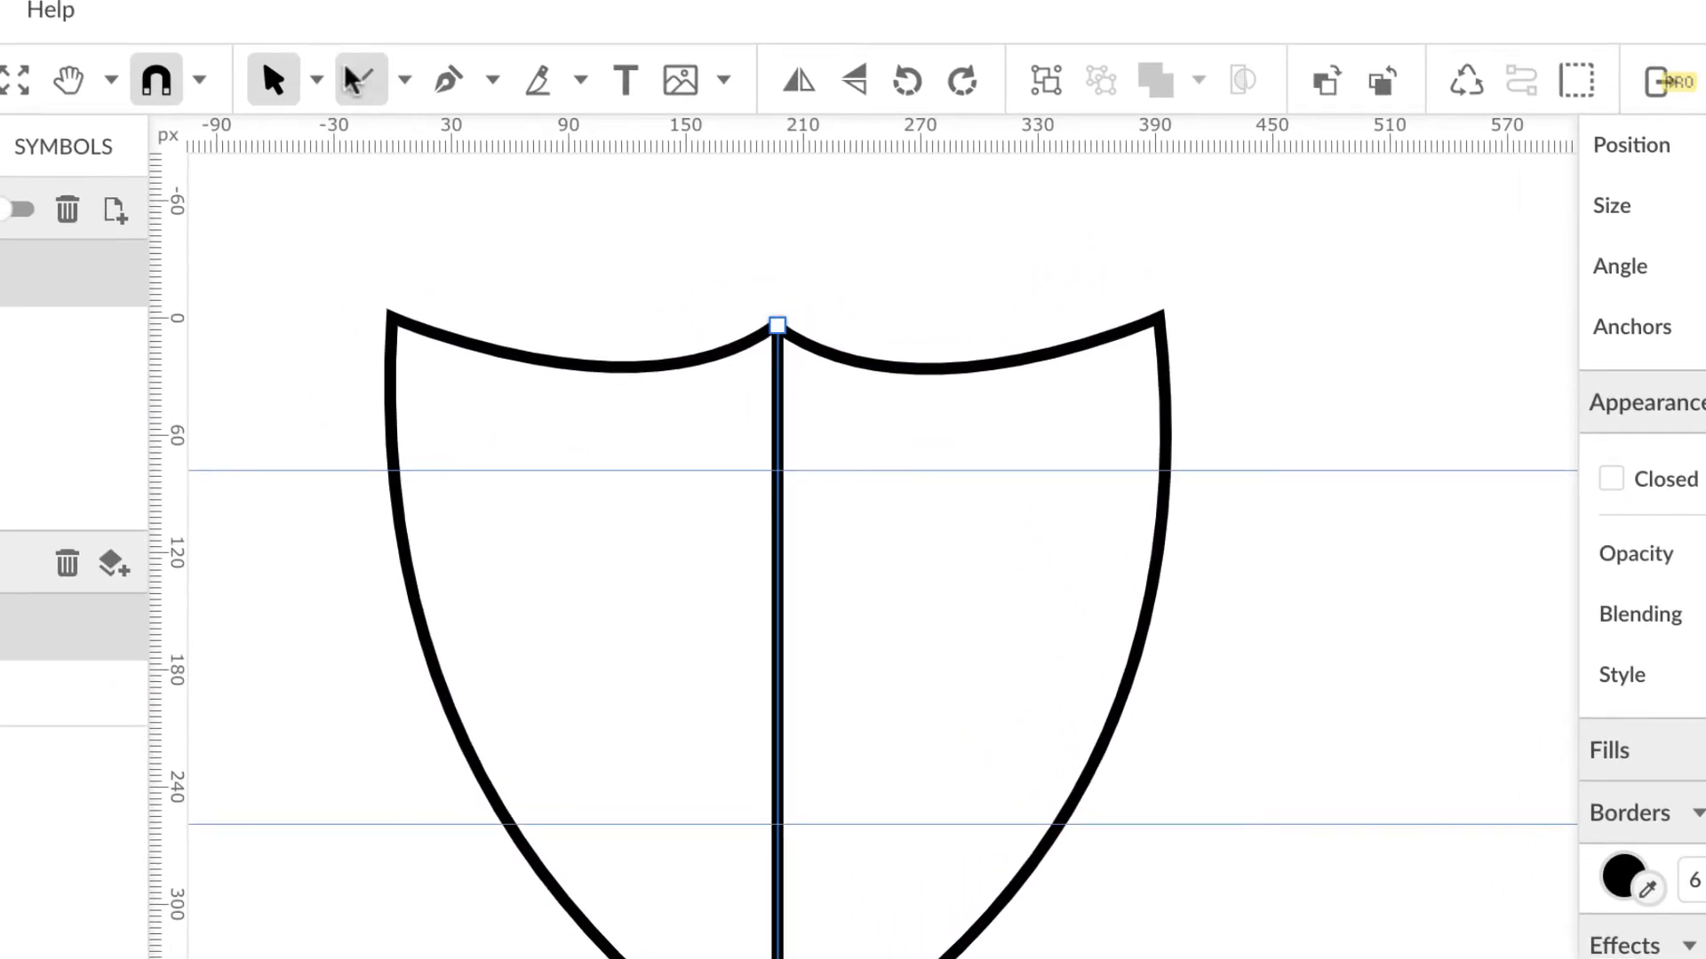
Step: Draw a horizontal line across the shield's middle, then select and adjust the shield outline
click(348, 73)
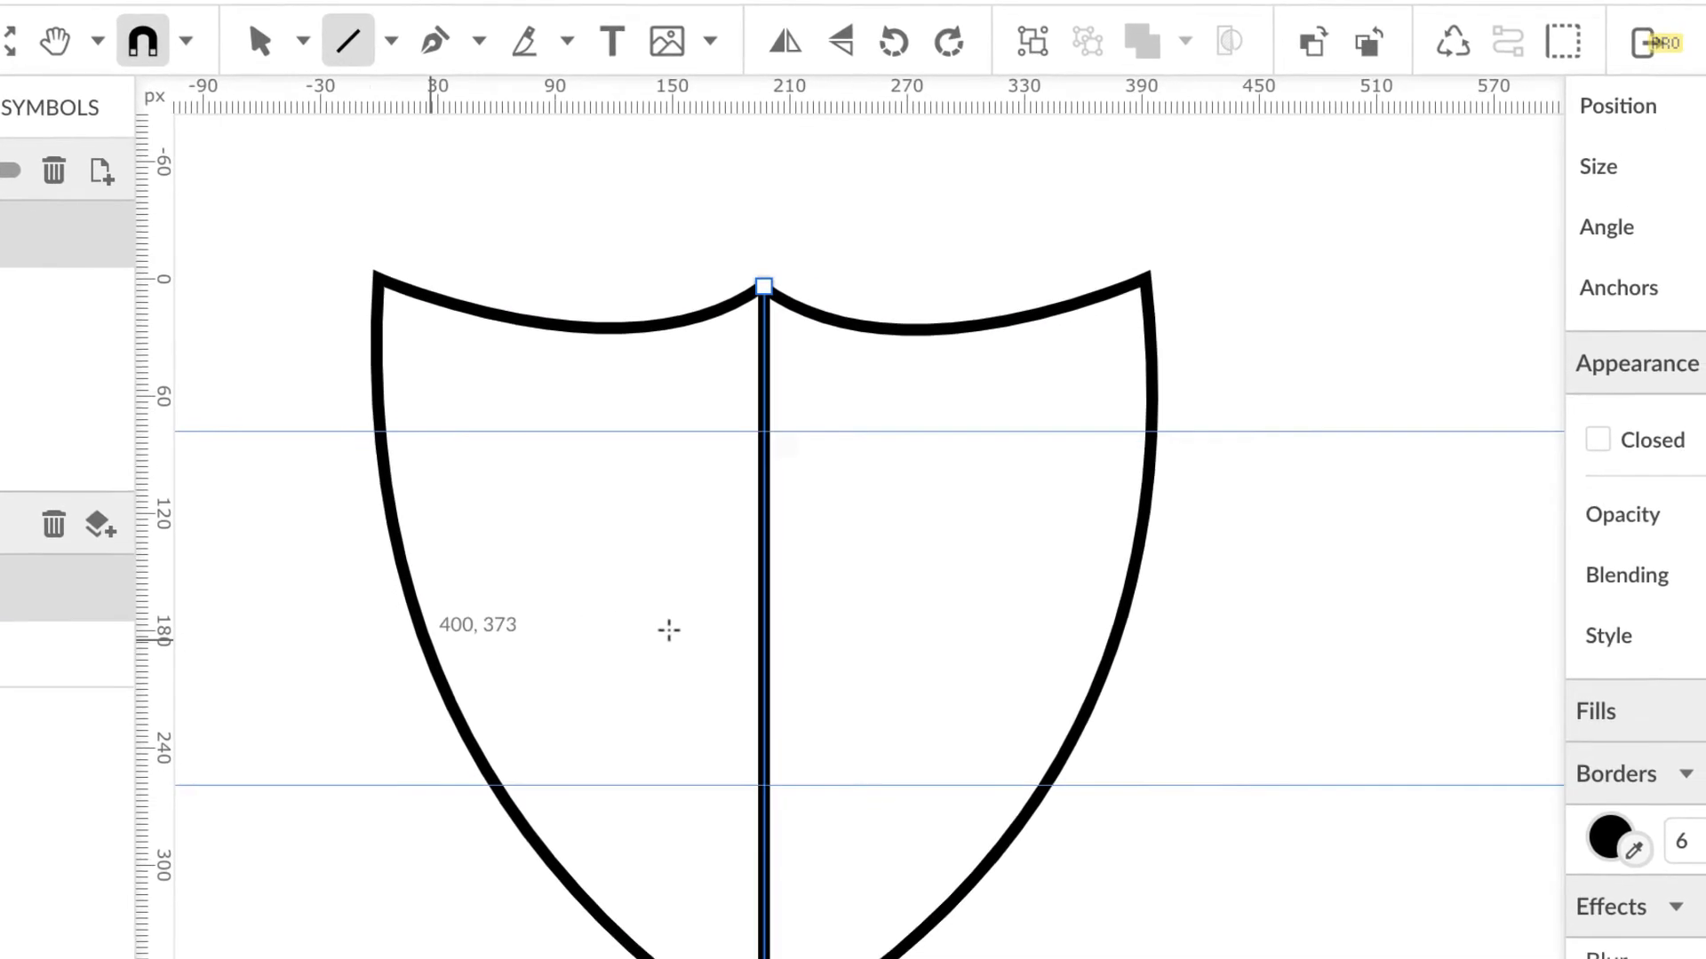
drag(430, 640, 1115, 642)
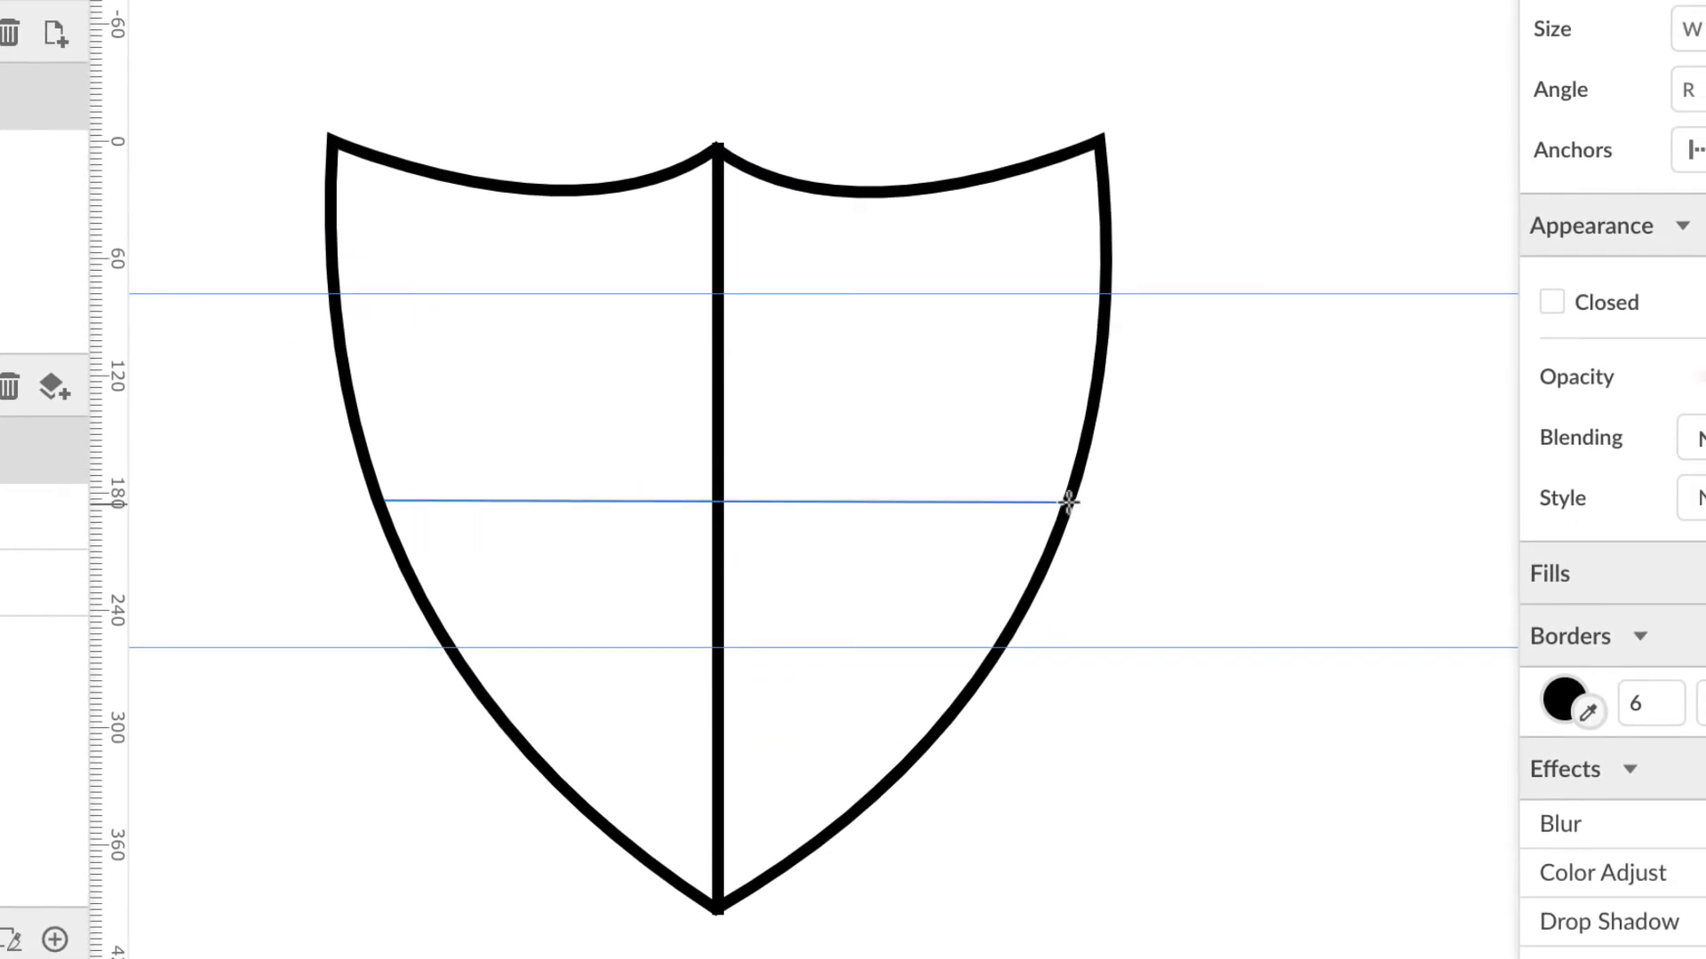
drag(1074, 502, 1074, 503)
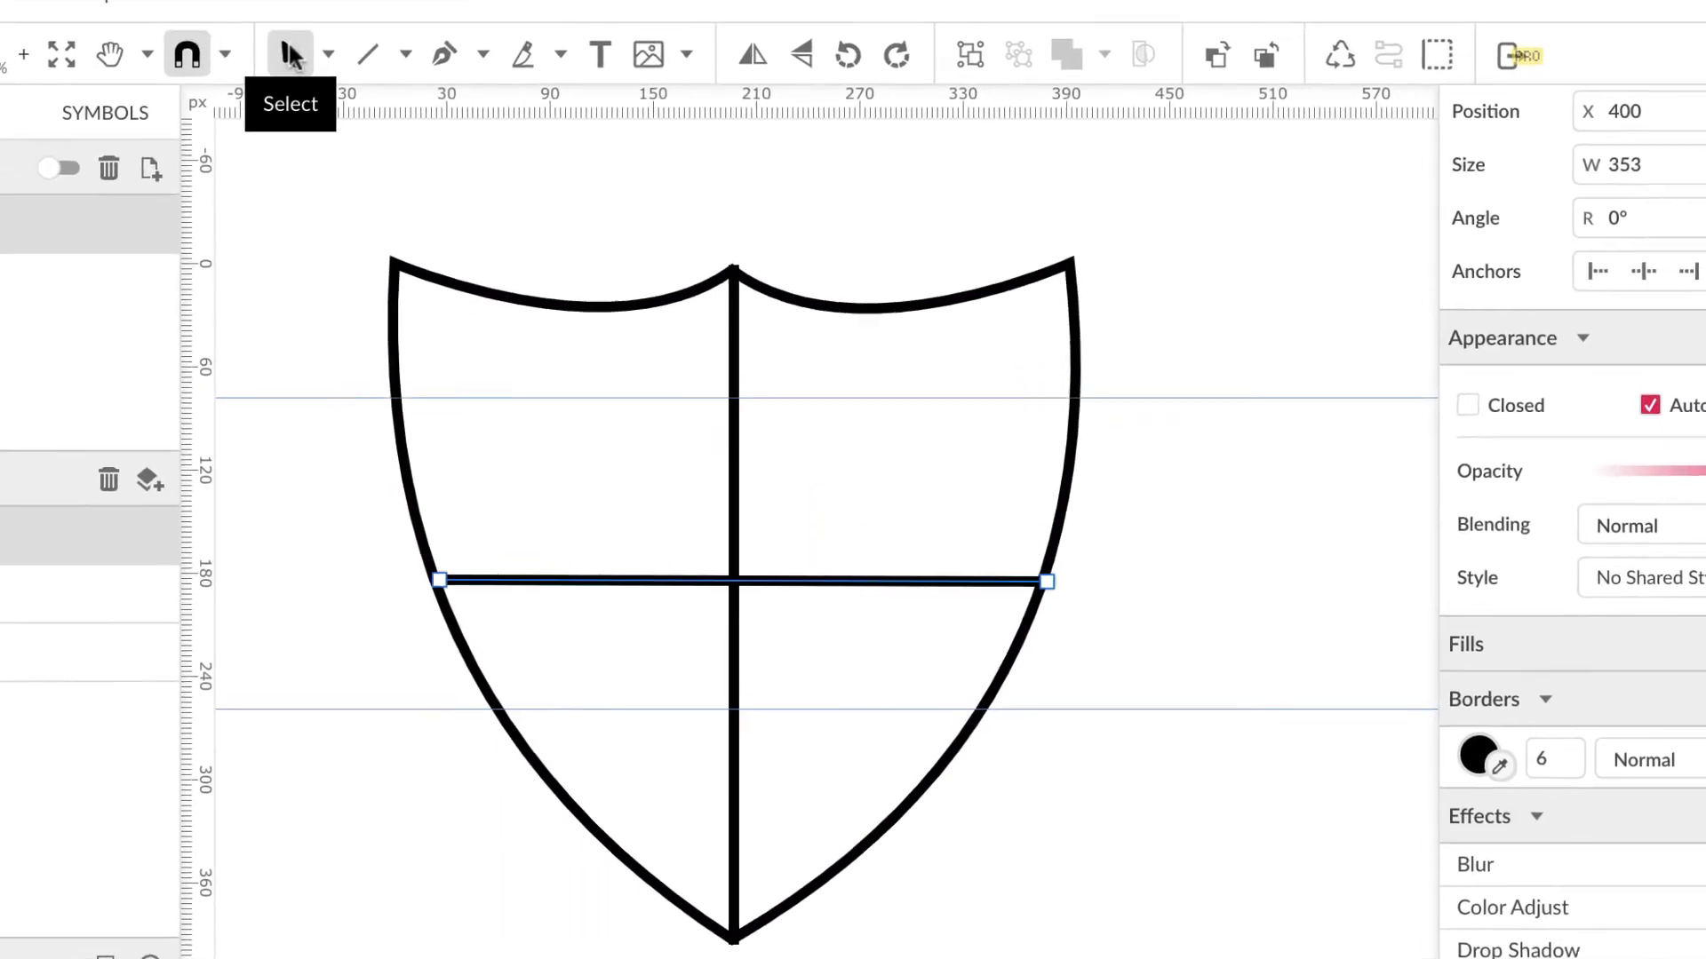
drag(324, 153, 1126, 958)
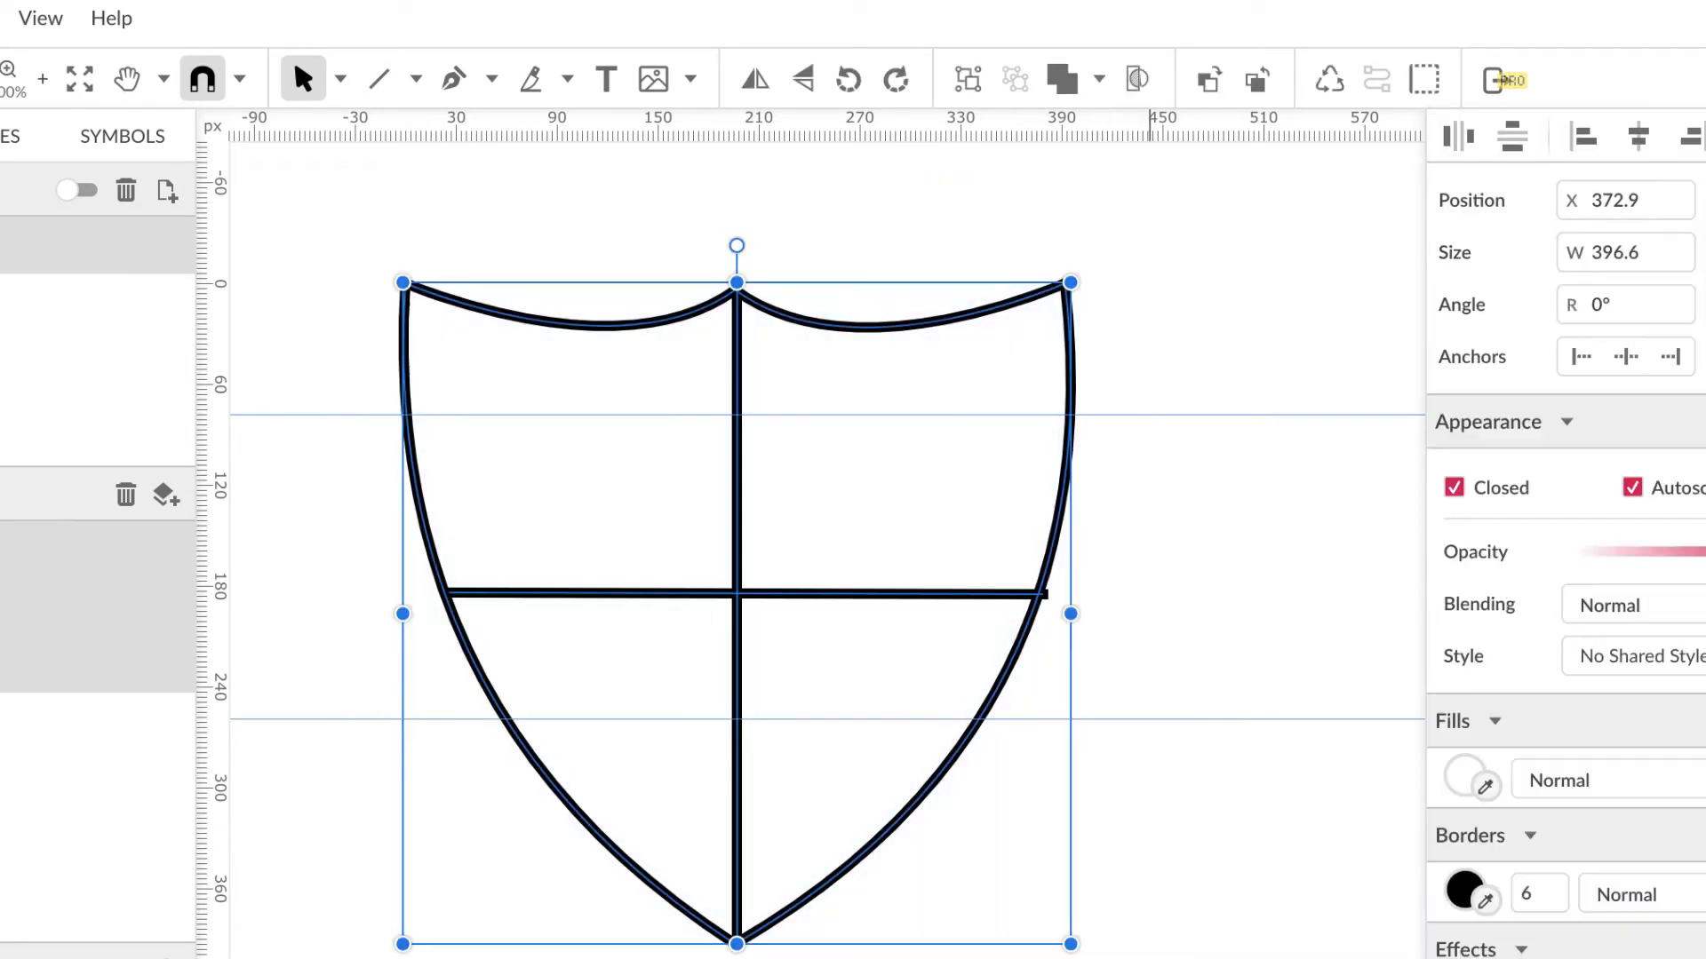
drag(736, 283, 735, 228)
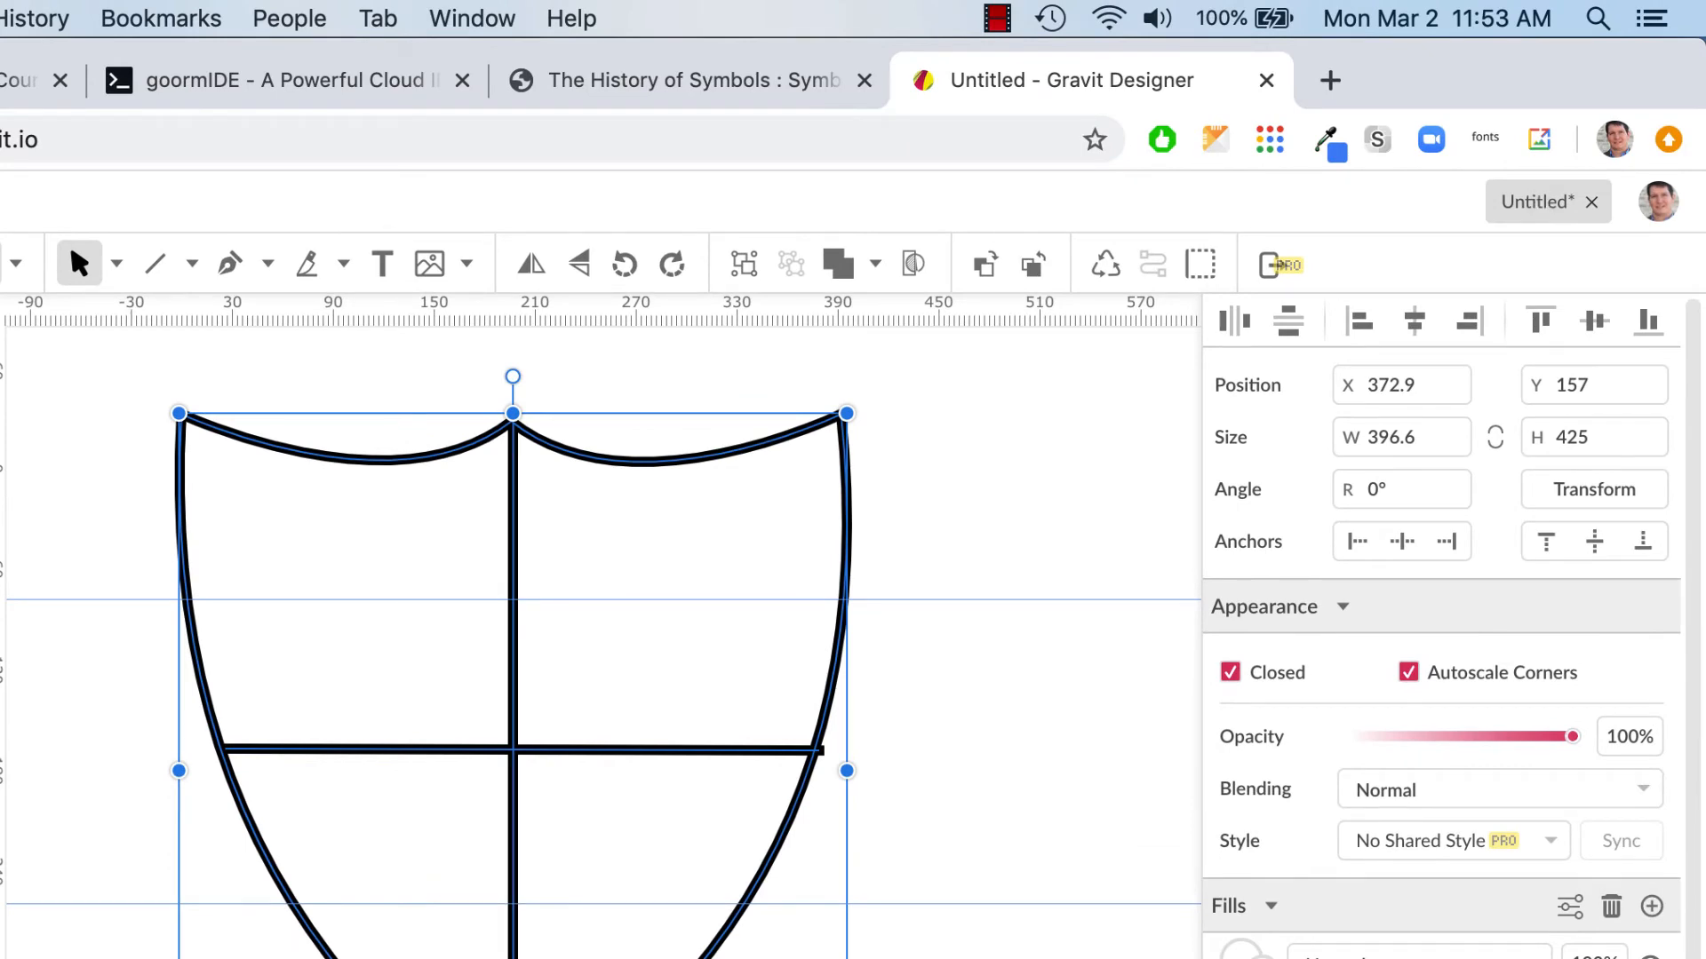
Step: Save the design to Gravit Cloud under the name 'shield'
click(54, 186)
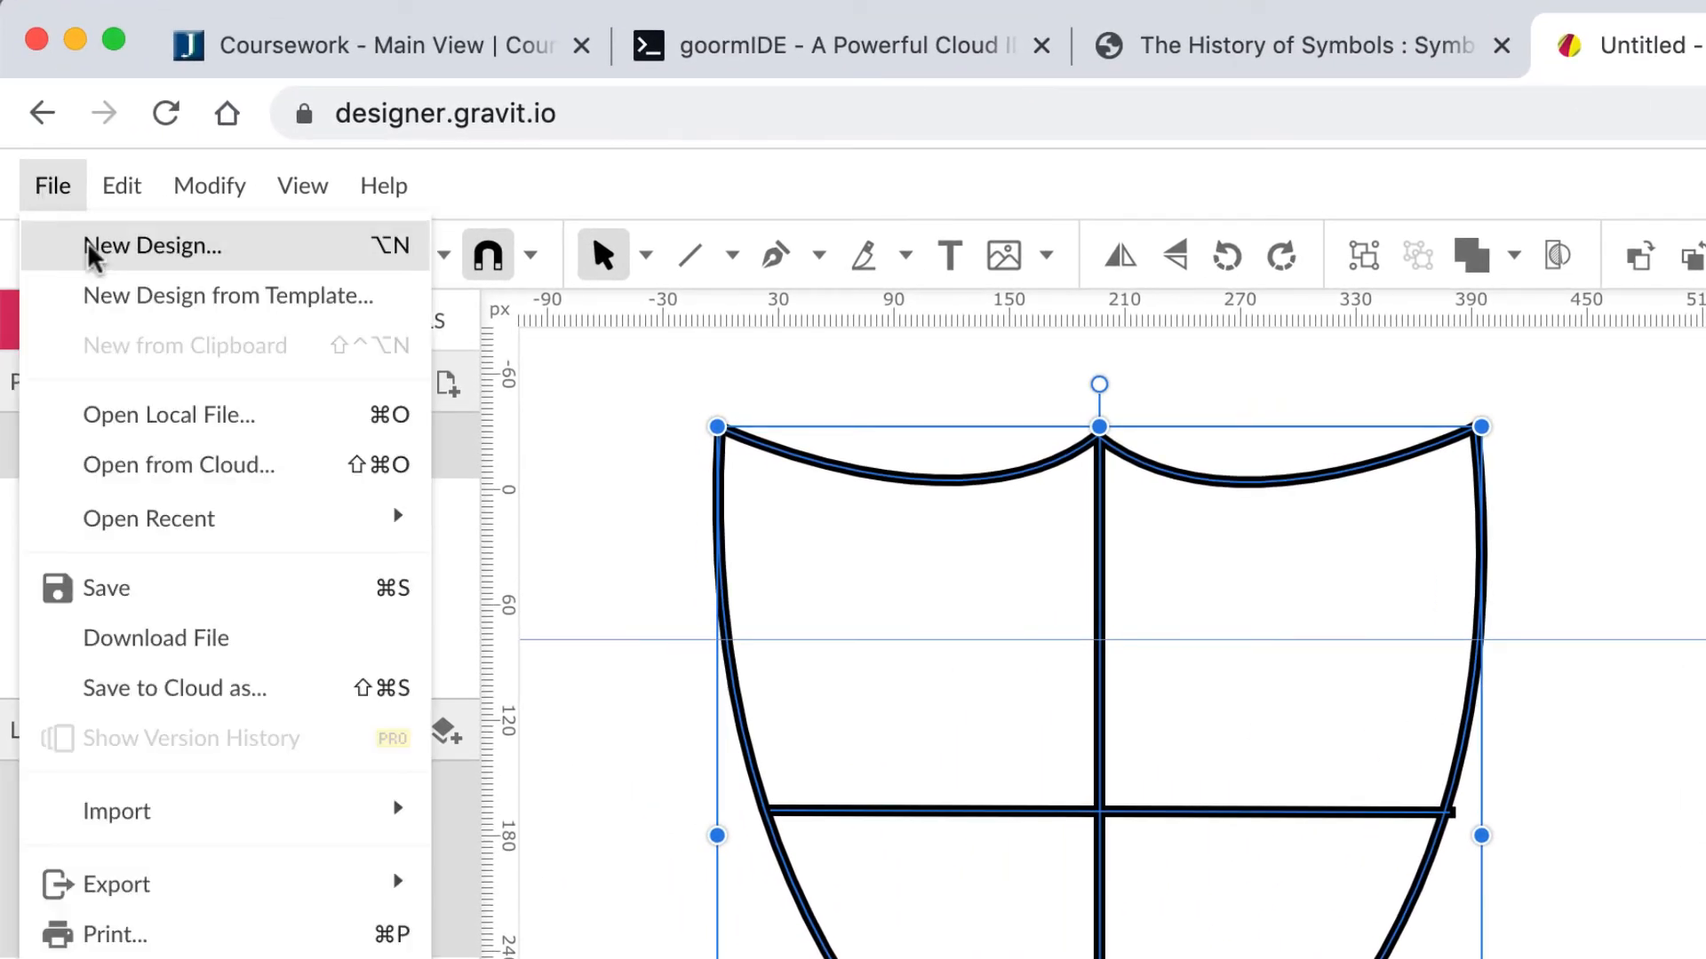
click(106, 591)
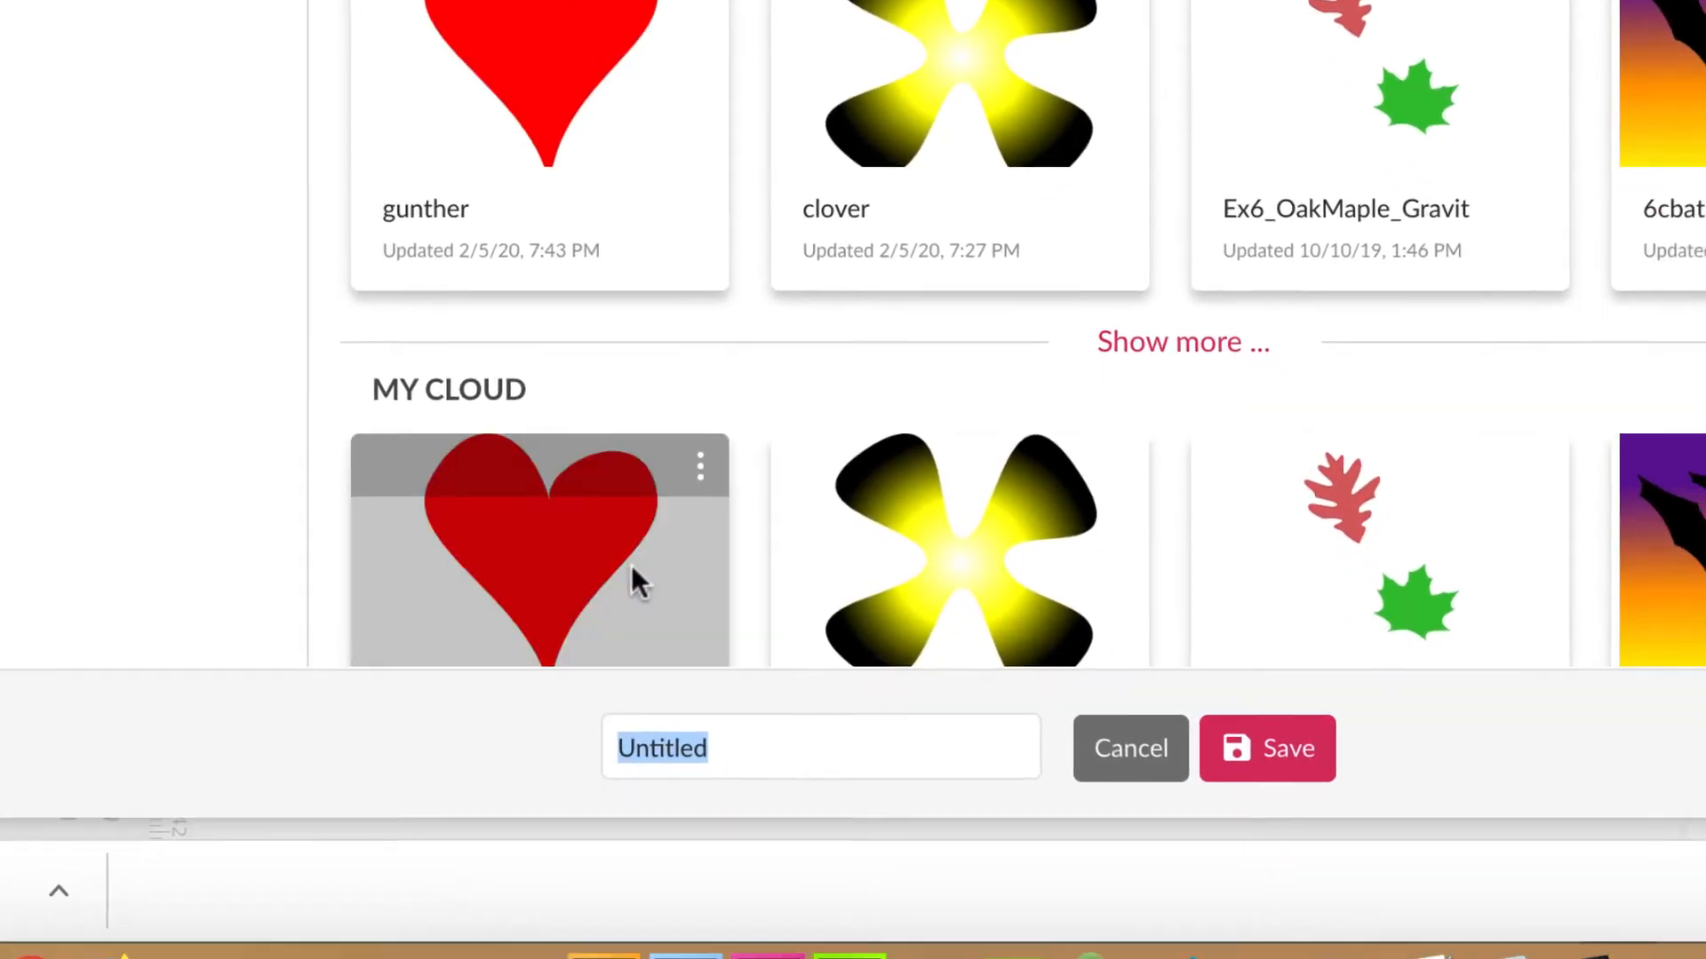
text(shield)
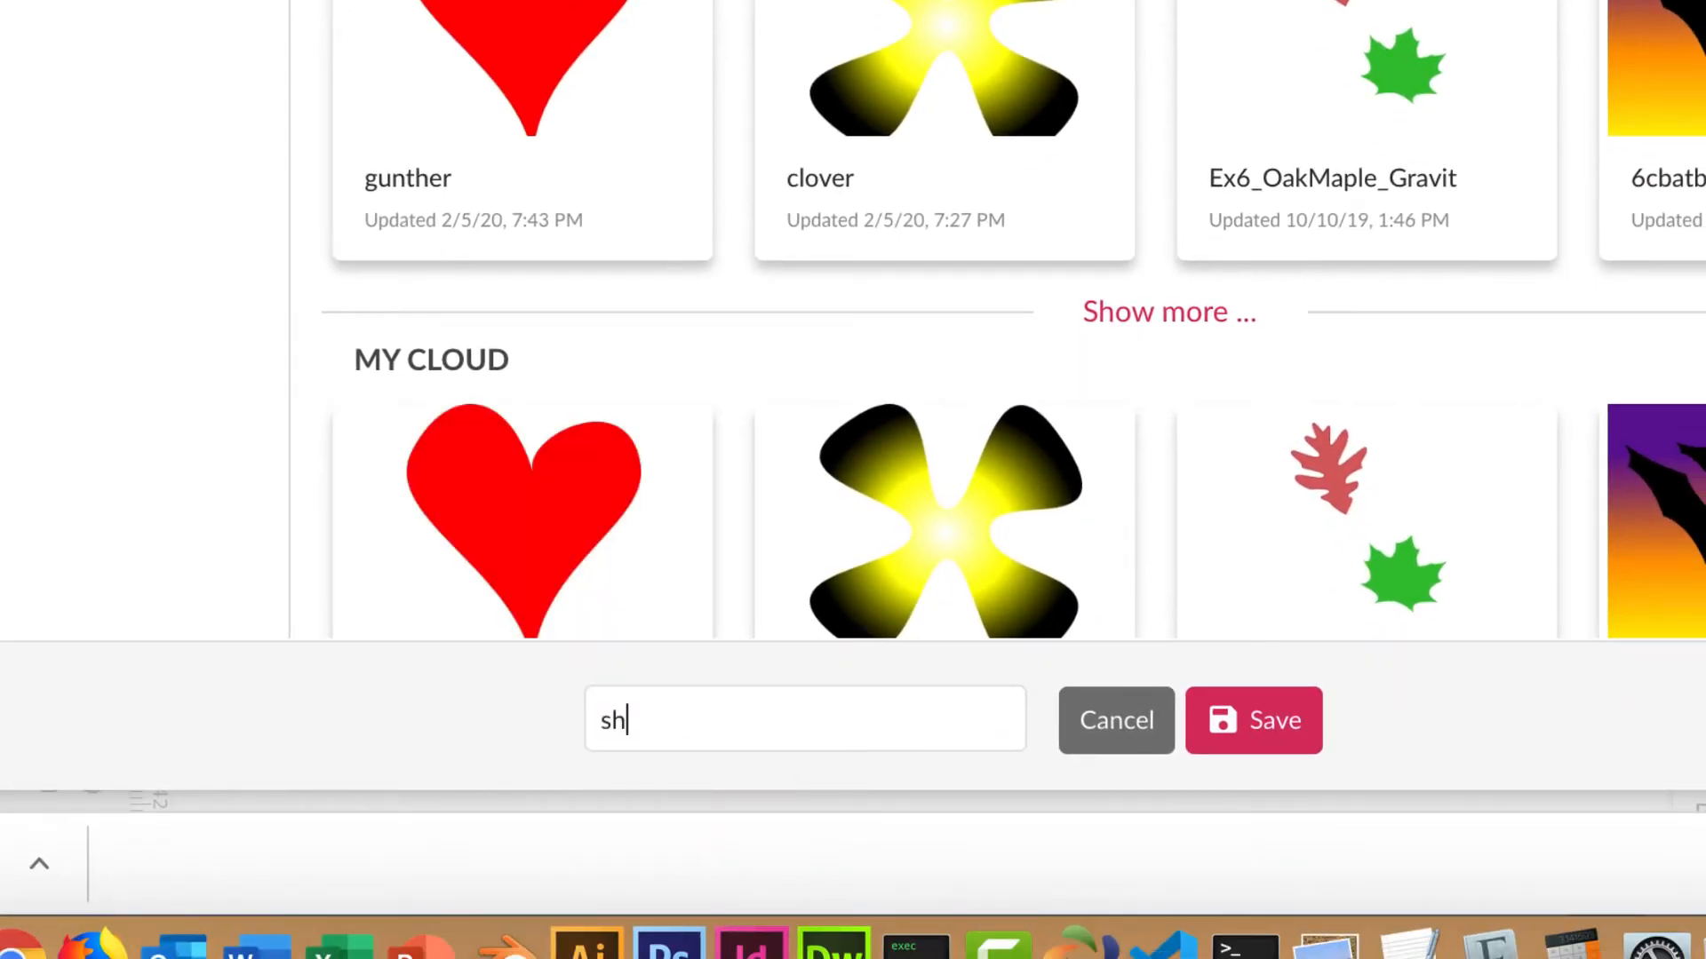
click(1251, 715)
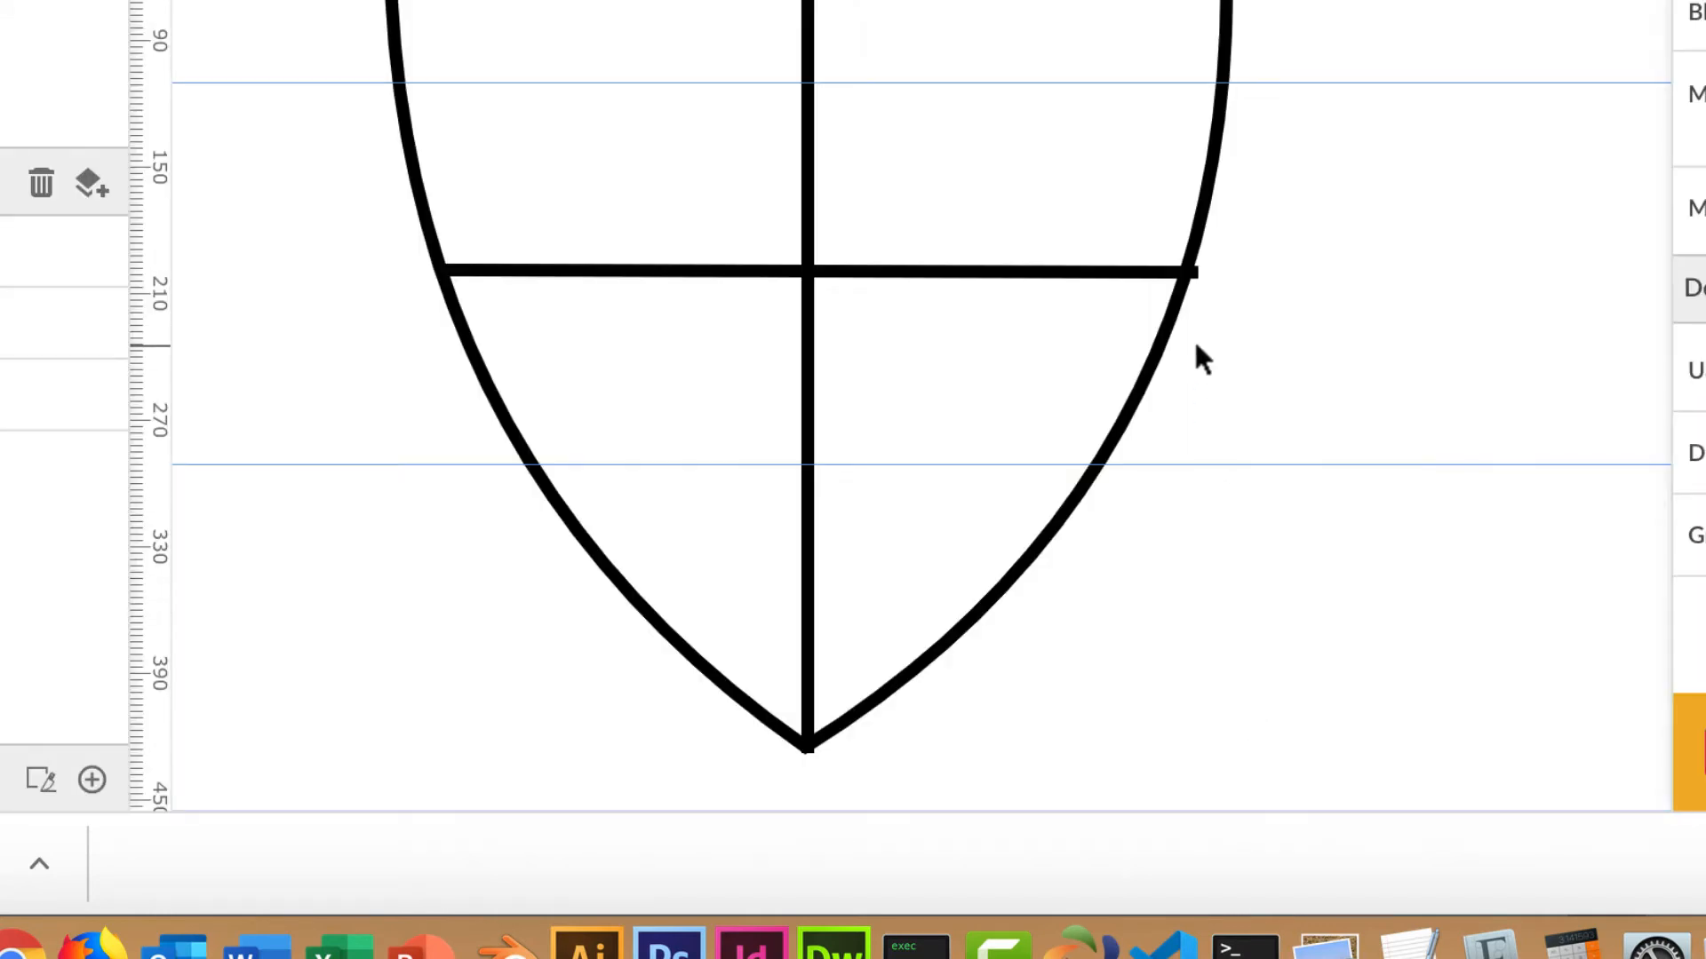
Step: Select the horizontal cross line and its right end, then deselect everything
click(1100, 271)
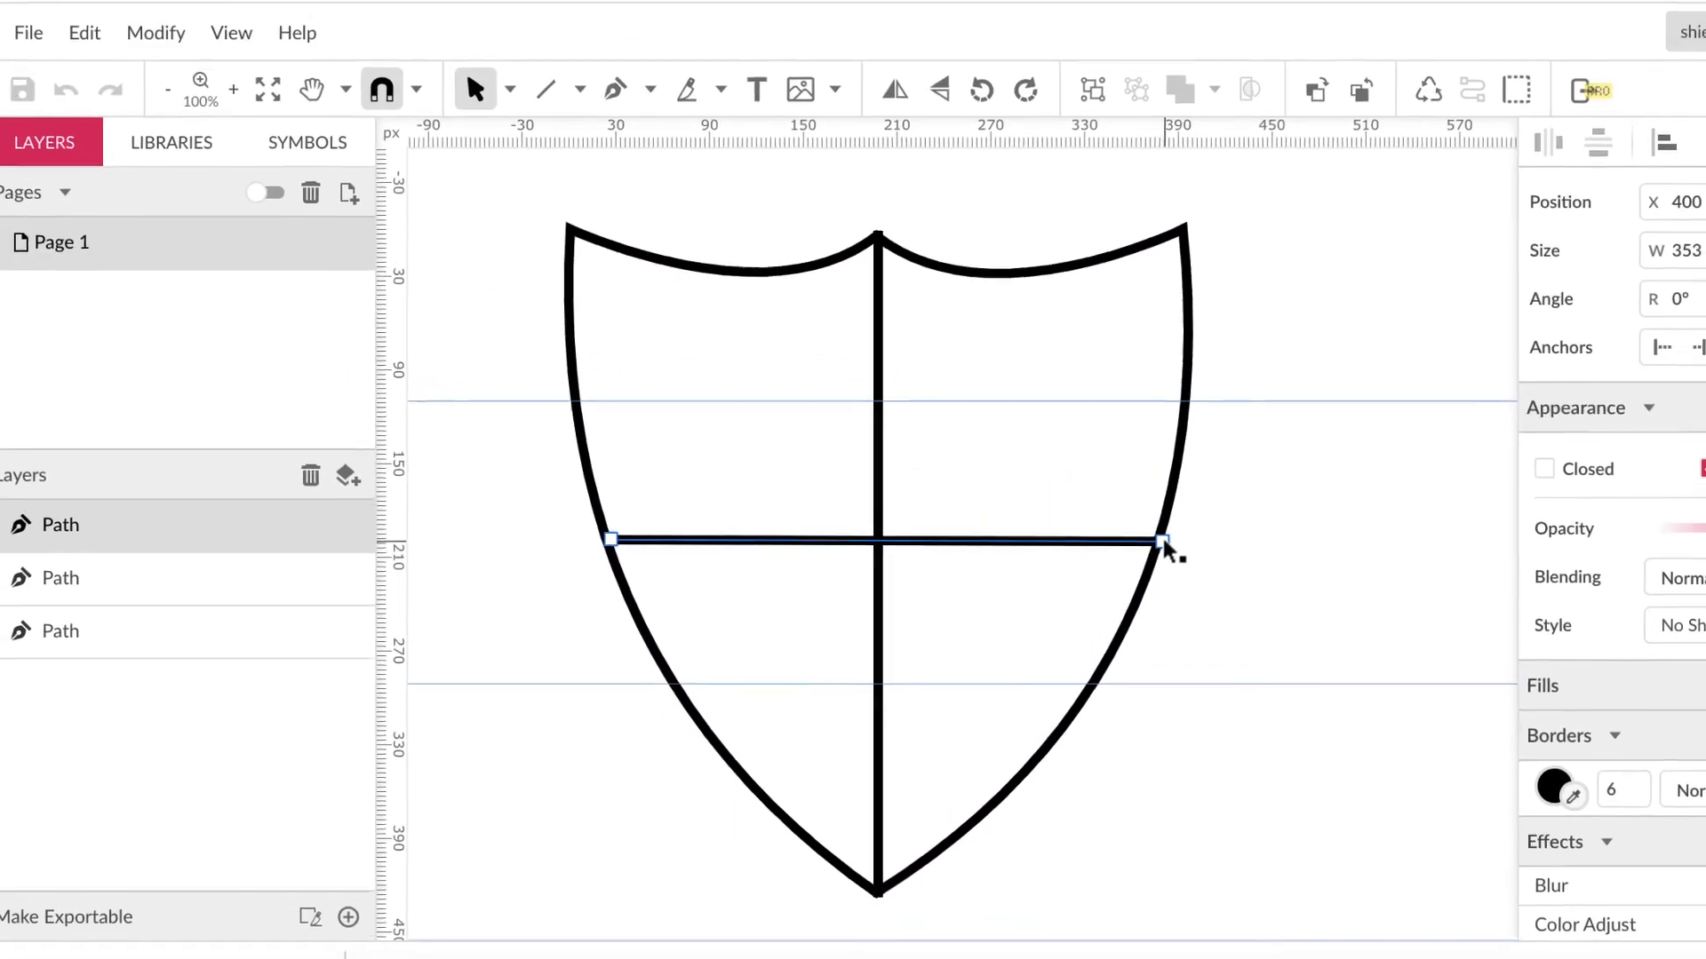
click(1191, 272)
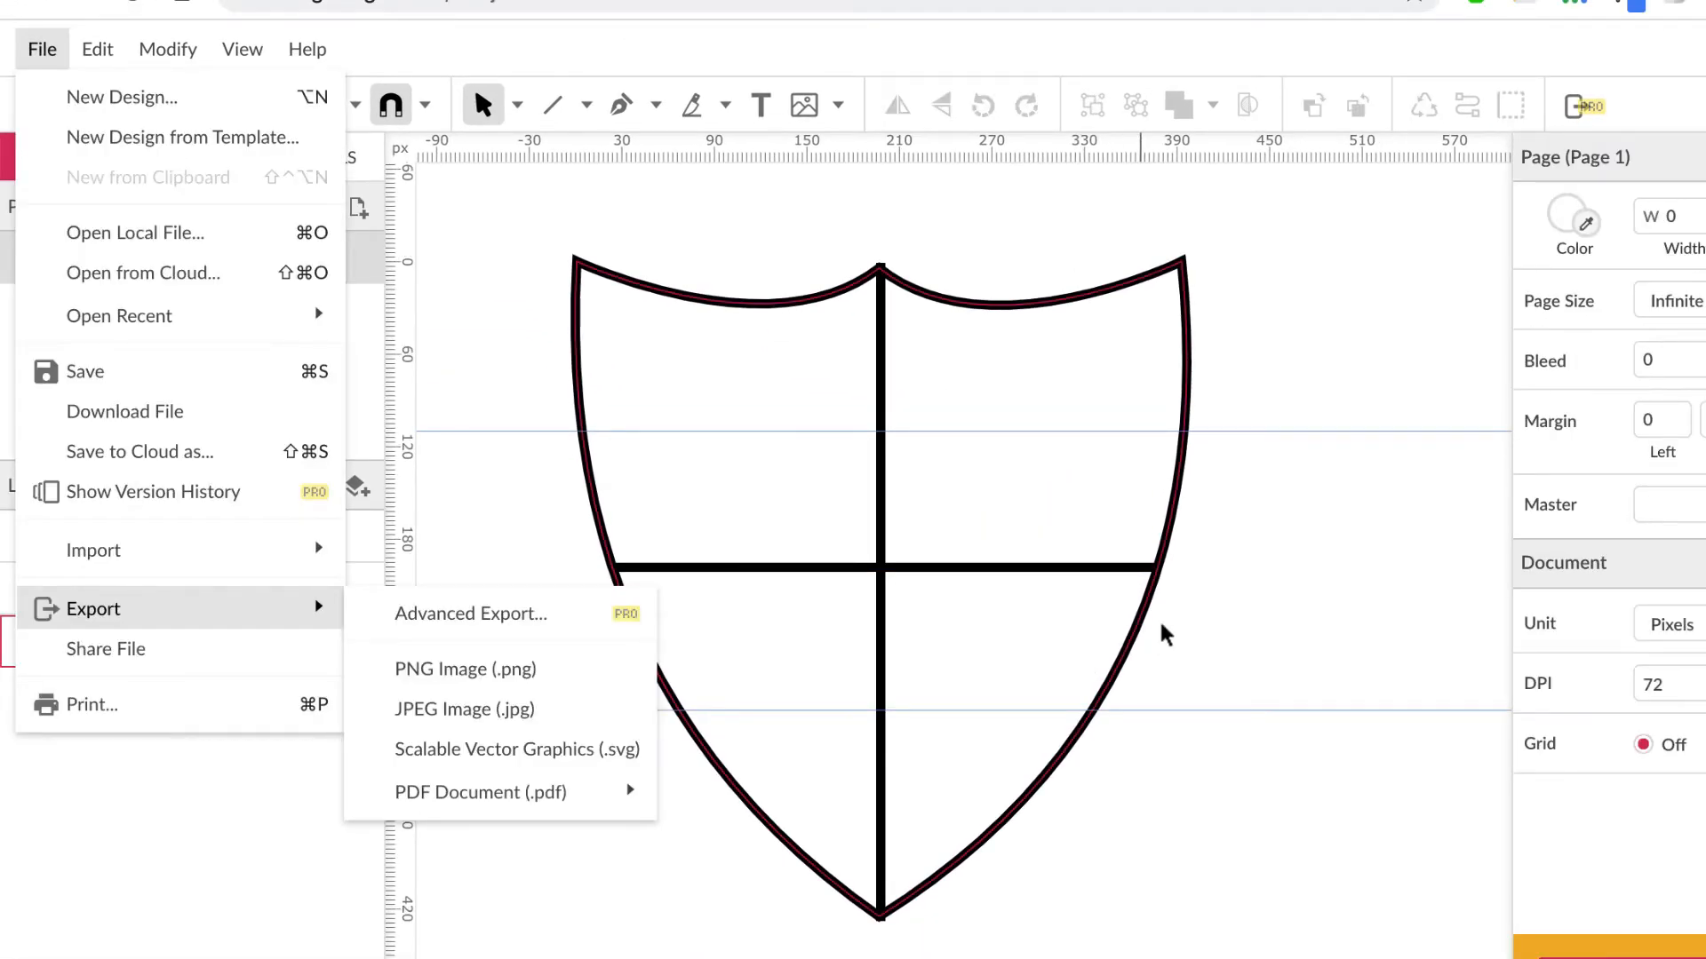
click(1211, 613)
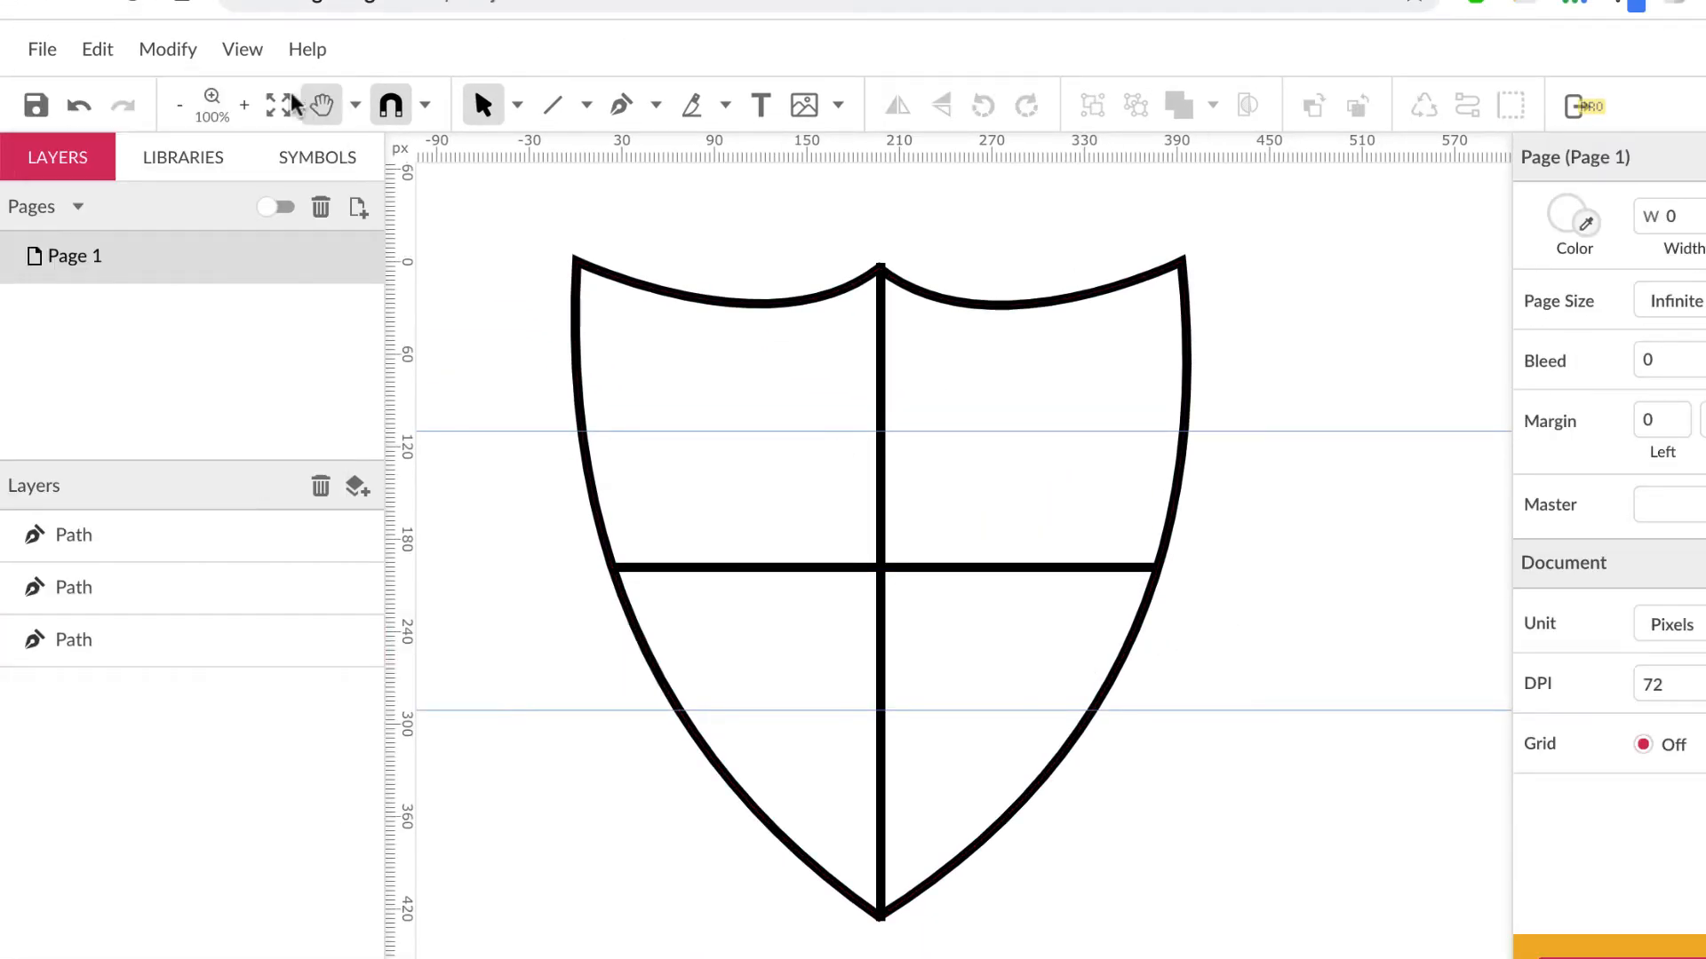
click(52, 55)
mouse_move(42, 615)
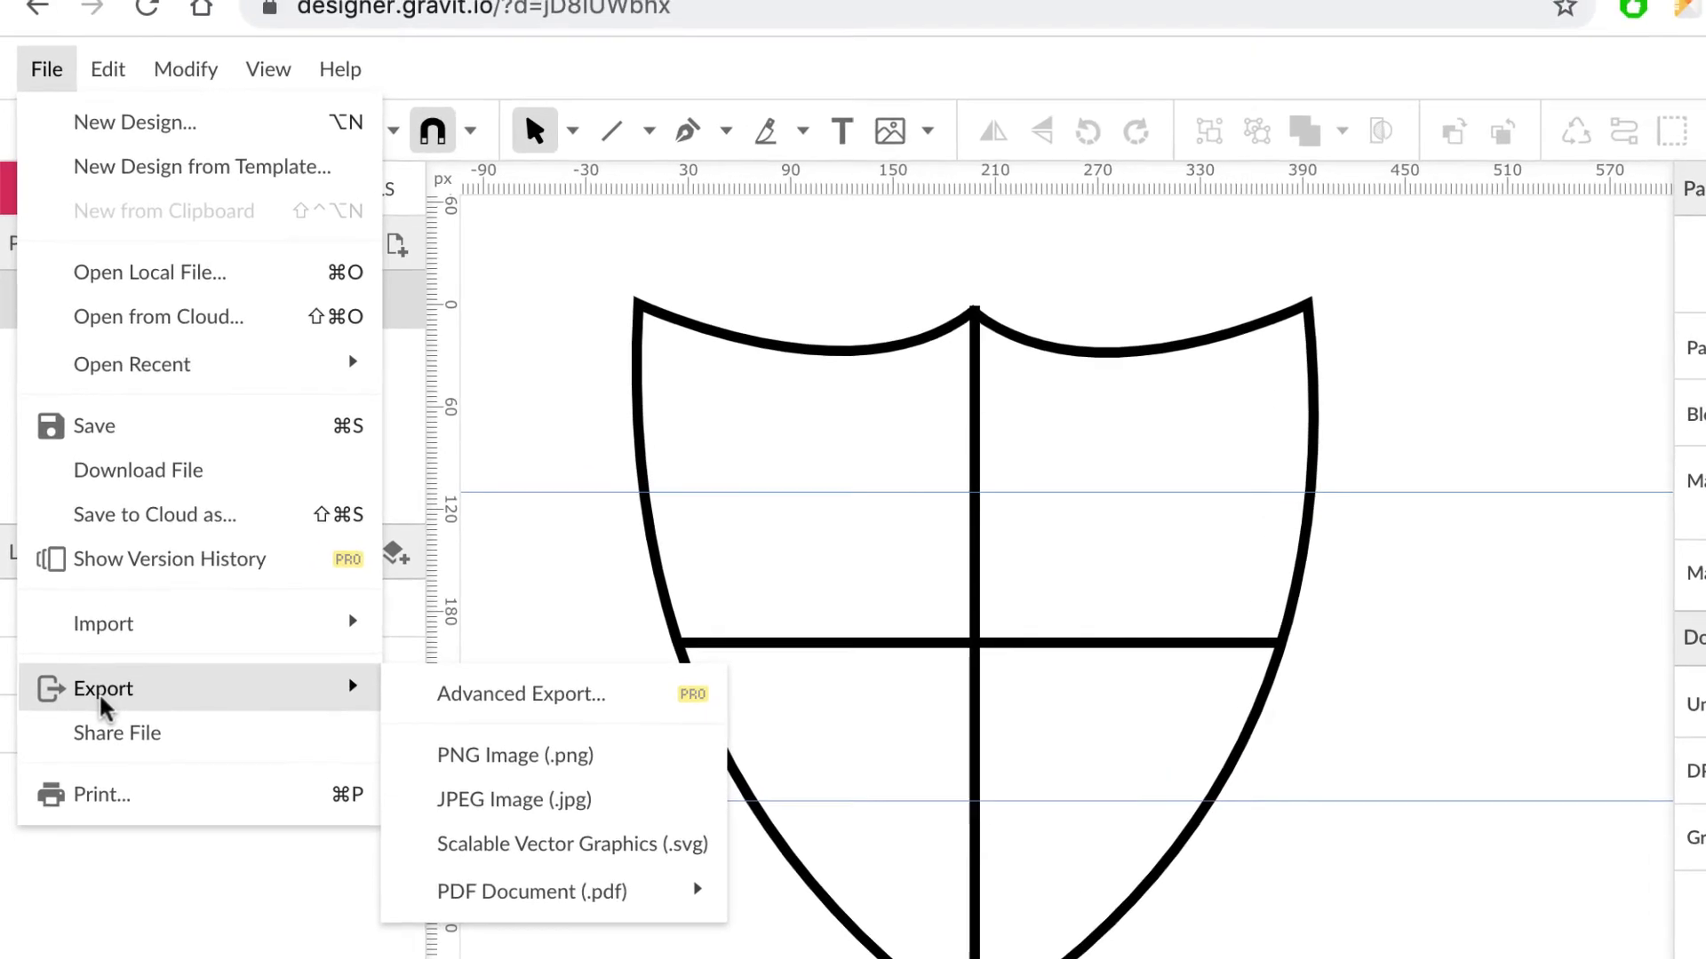
Step: Export the shield as a PNG image, downloading shield.png
mouse_move(373, 697)
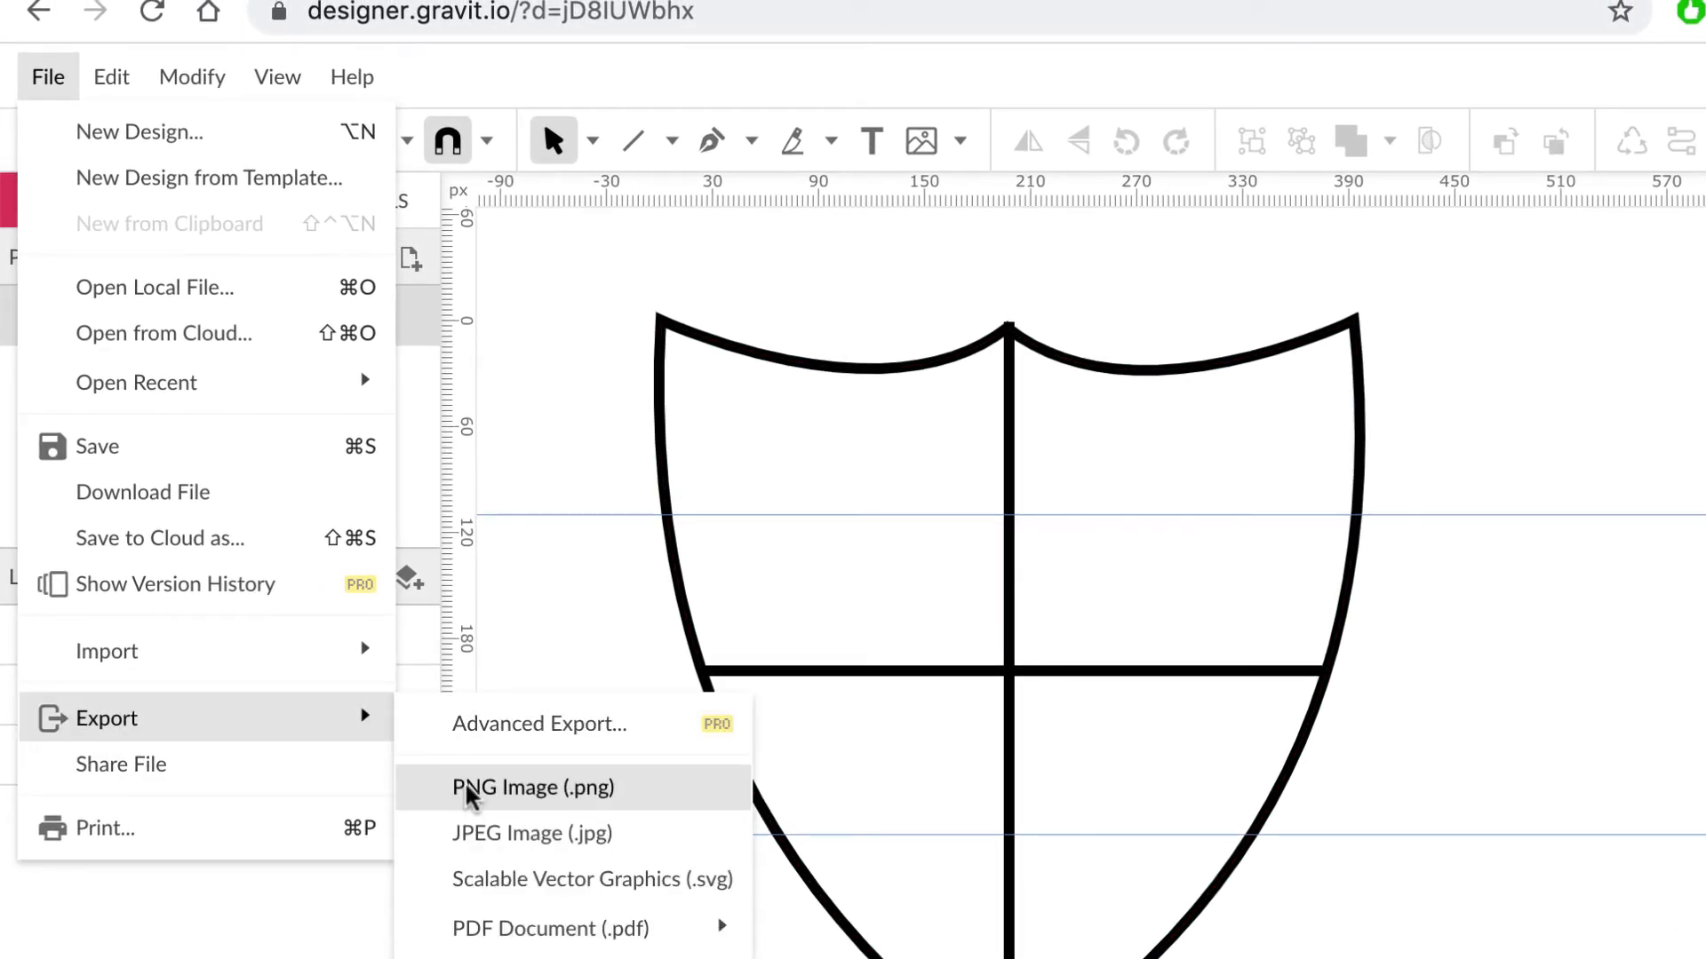
mouse_move(486, 924)
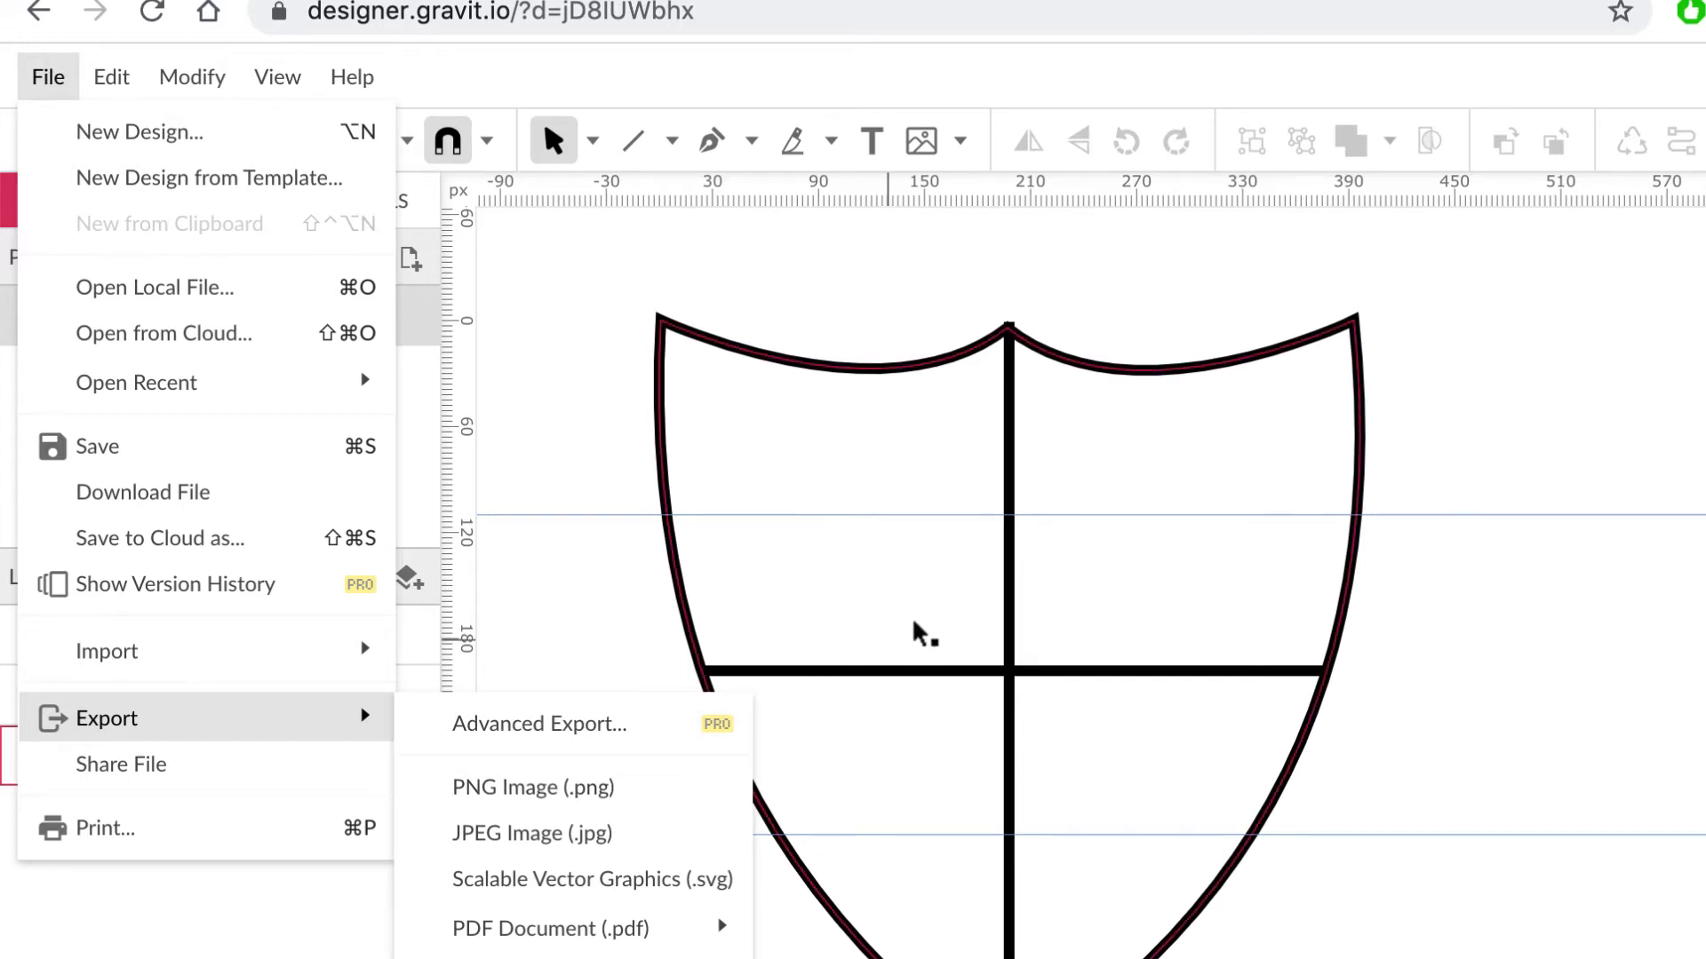
click(582, 789)
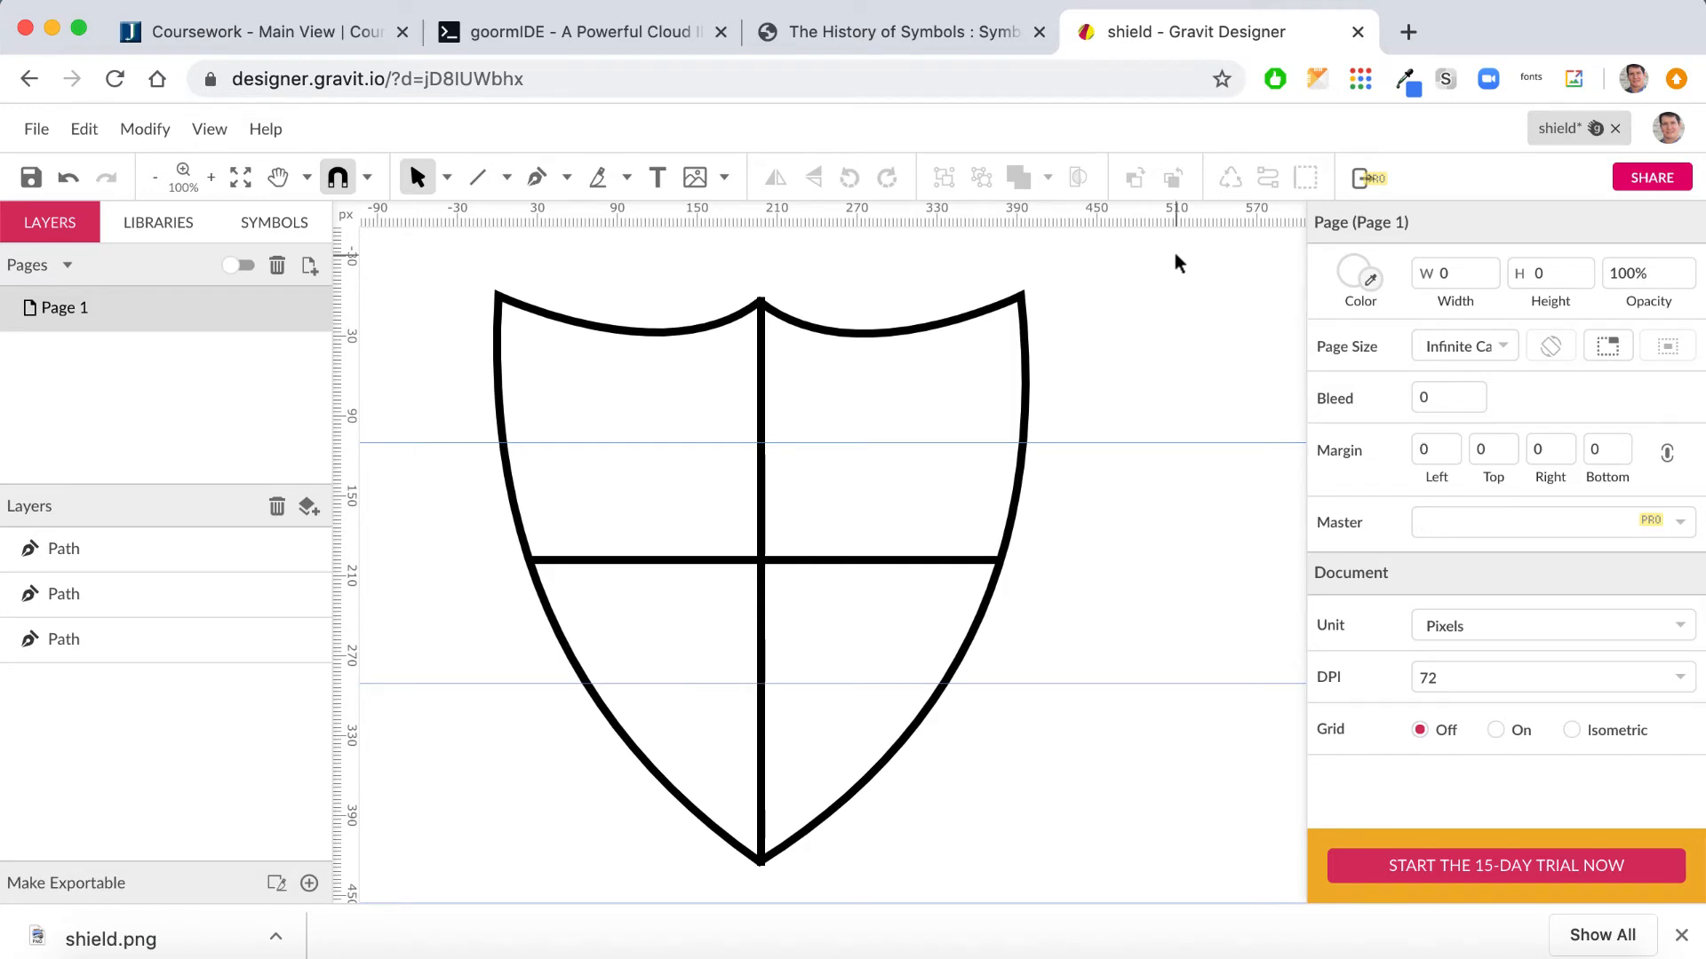
click(518, 957)
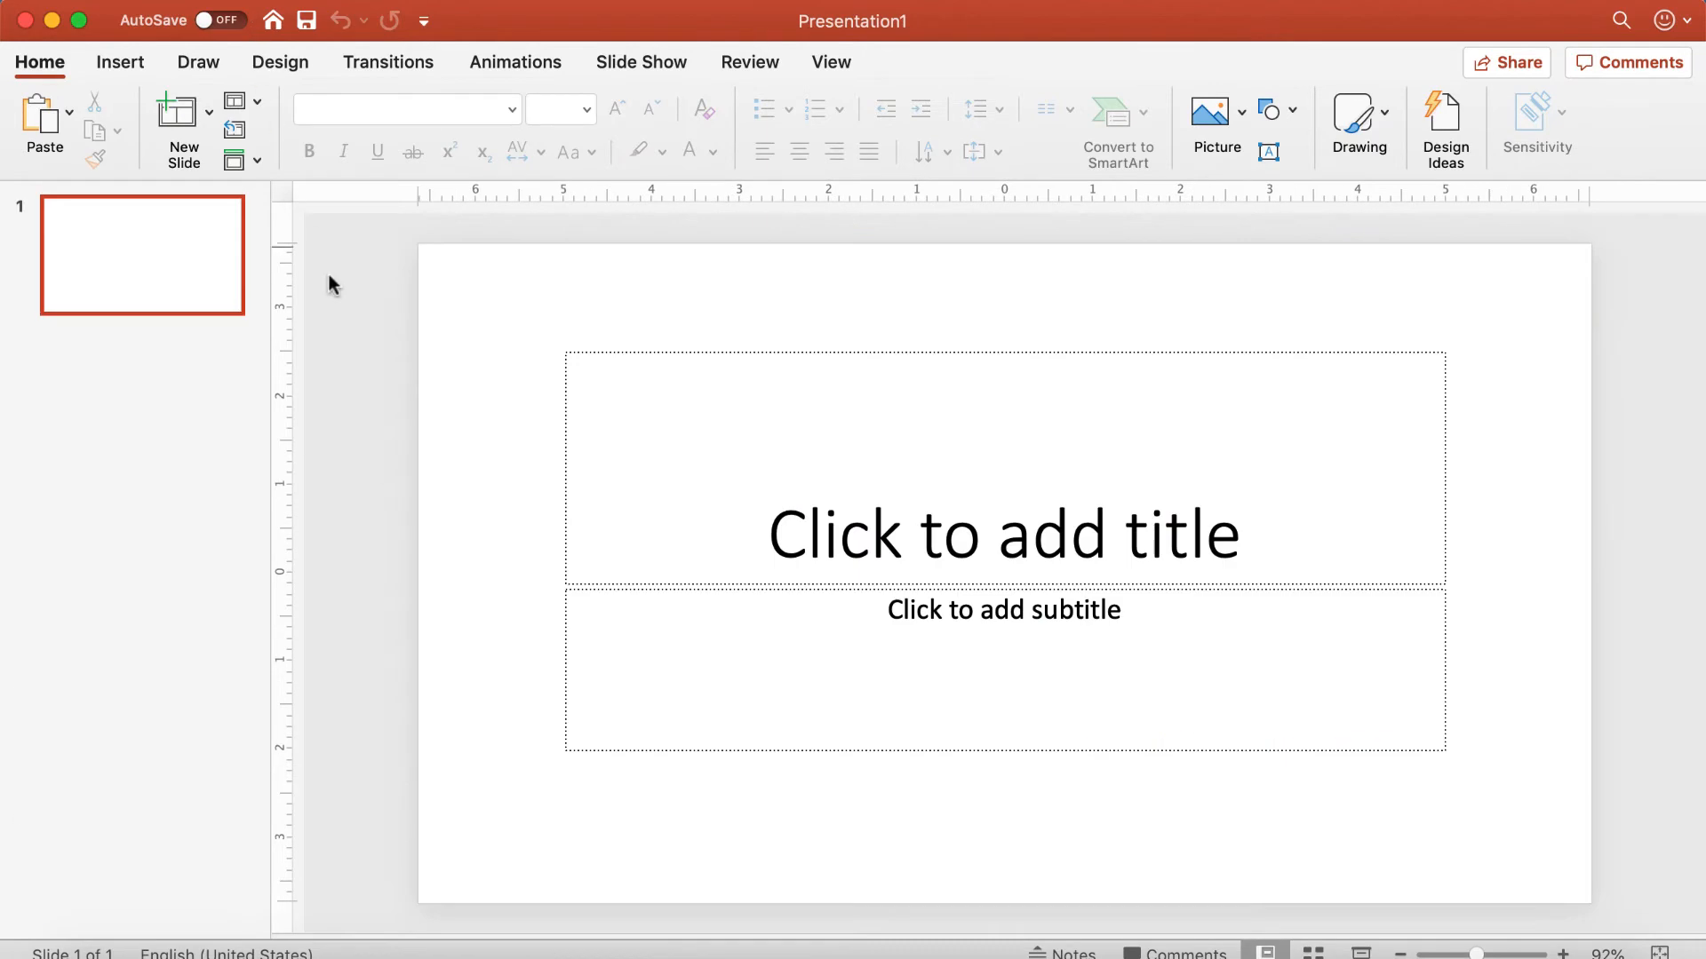
Step: Delete the title placeholder from slide 1 and select the subtitle placeholder
click(480, 398)
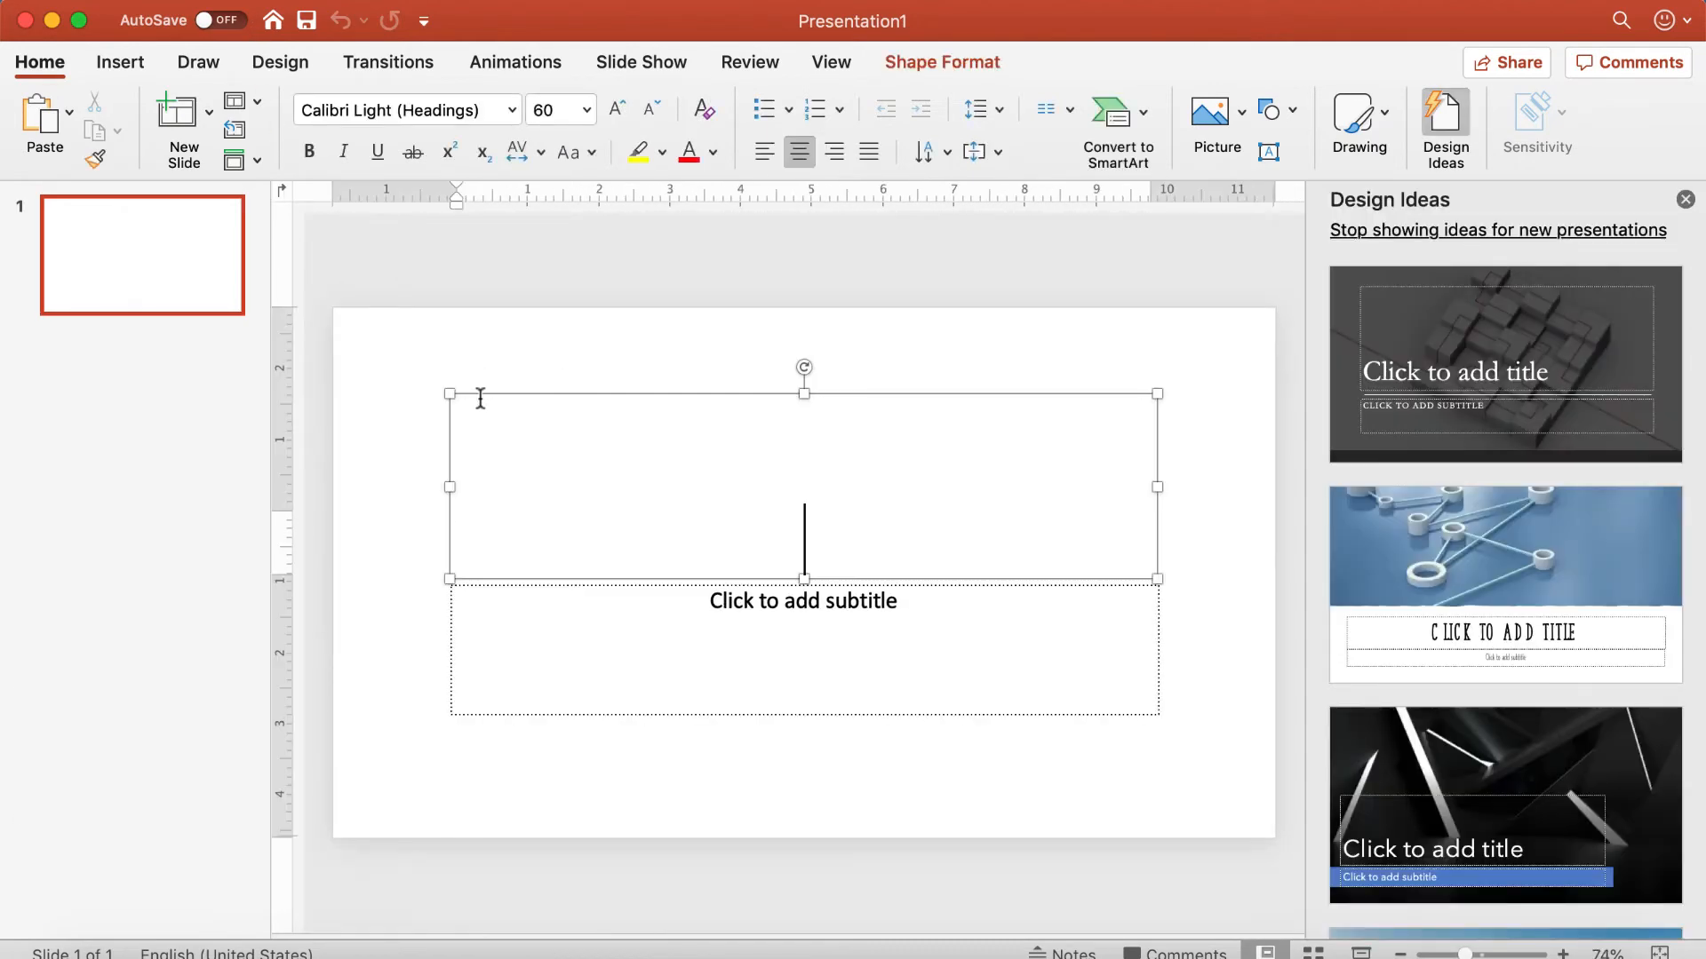
key(Delete)
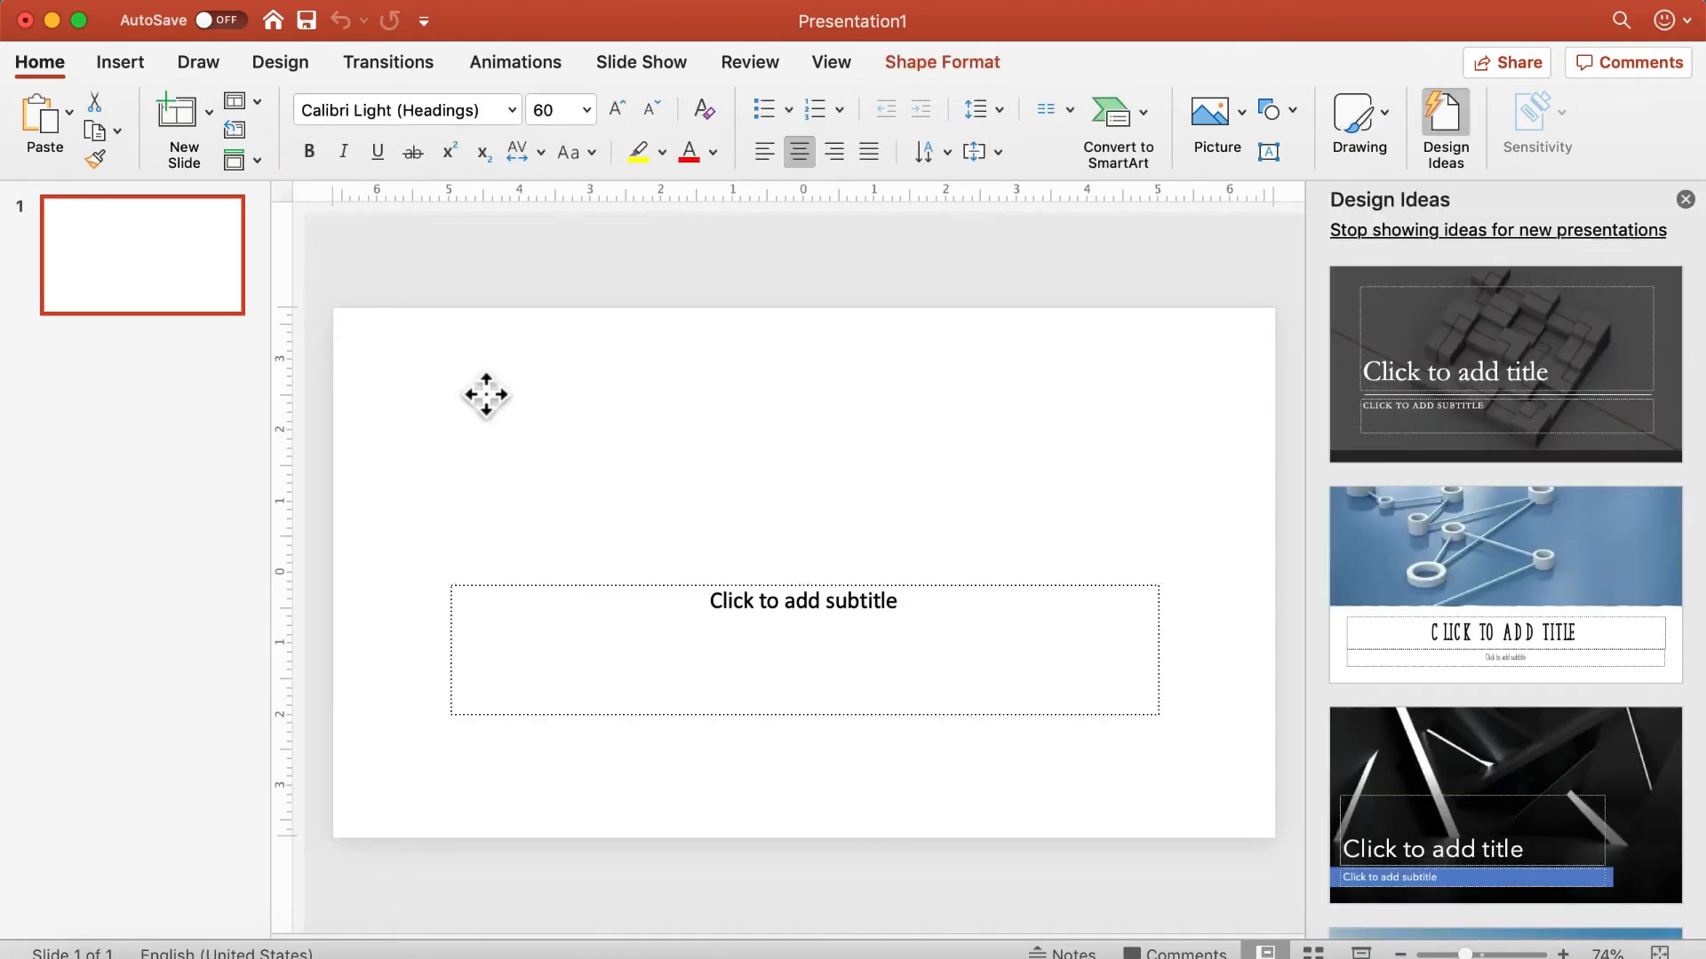
click(585, 585)
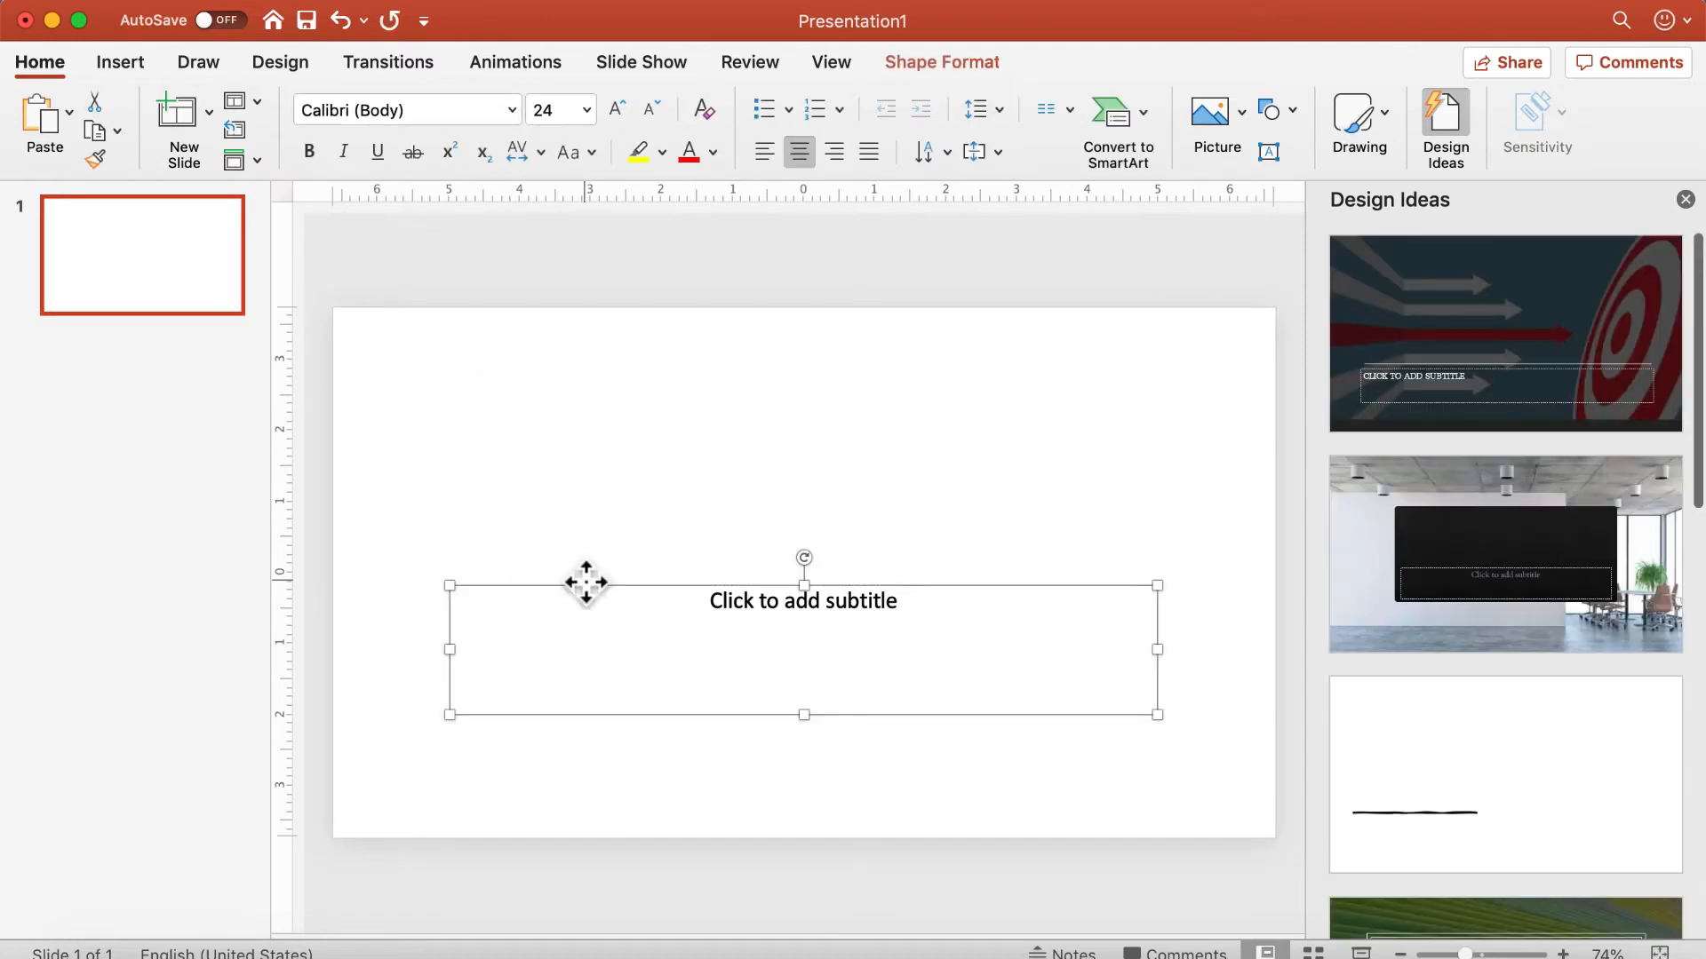